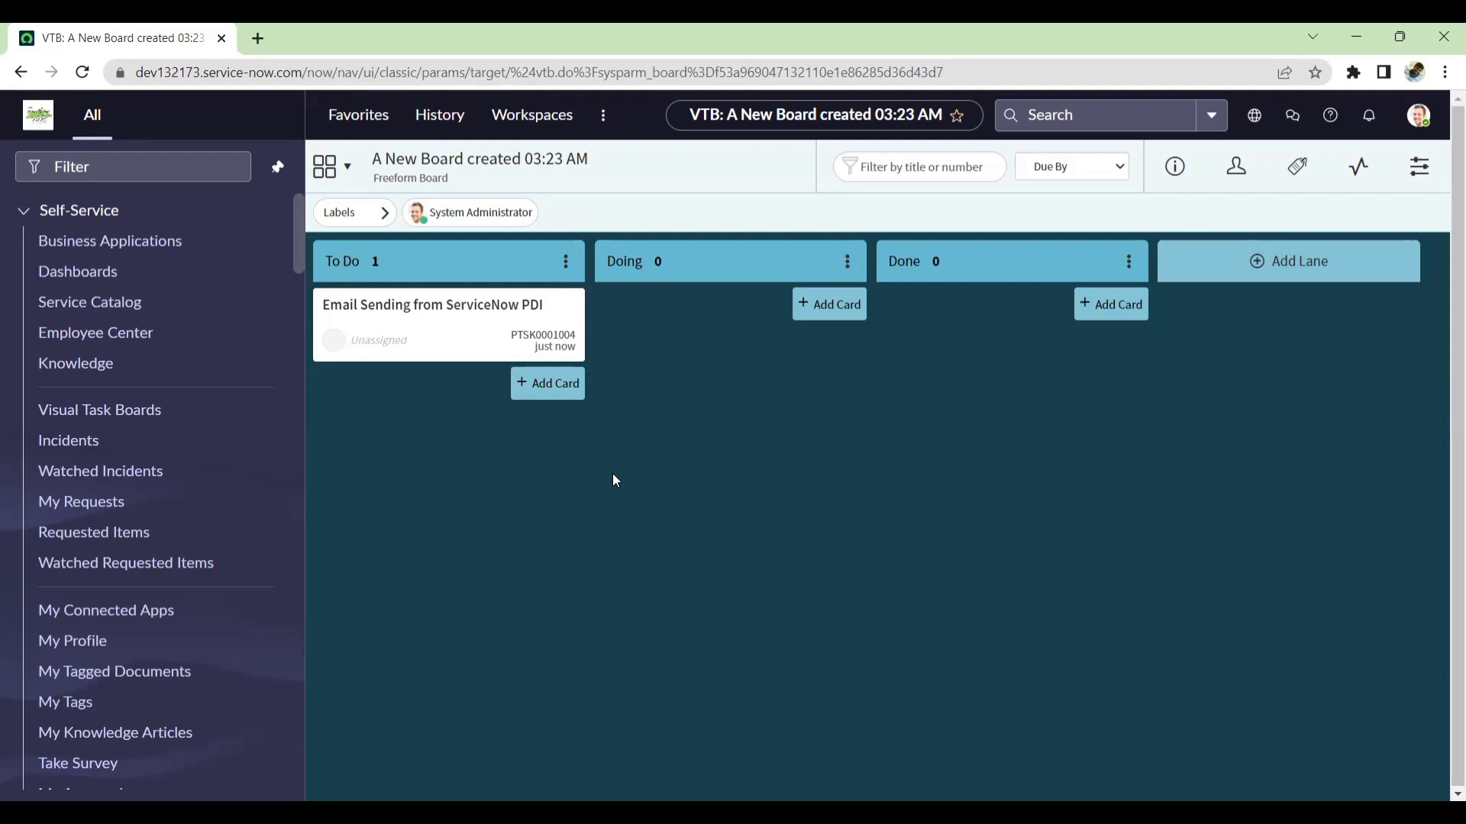
# Filter the navigator for 'email ac' and open Email Accounts in a new tab
pyautogui.click(203, 175)
pyautogui.write('email ac')
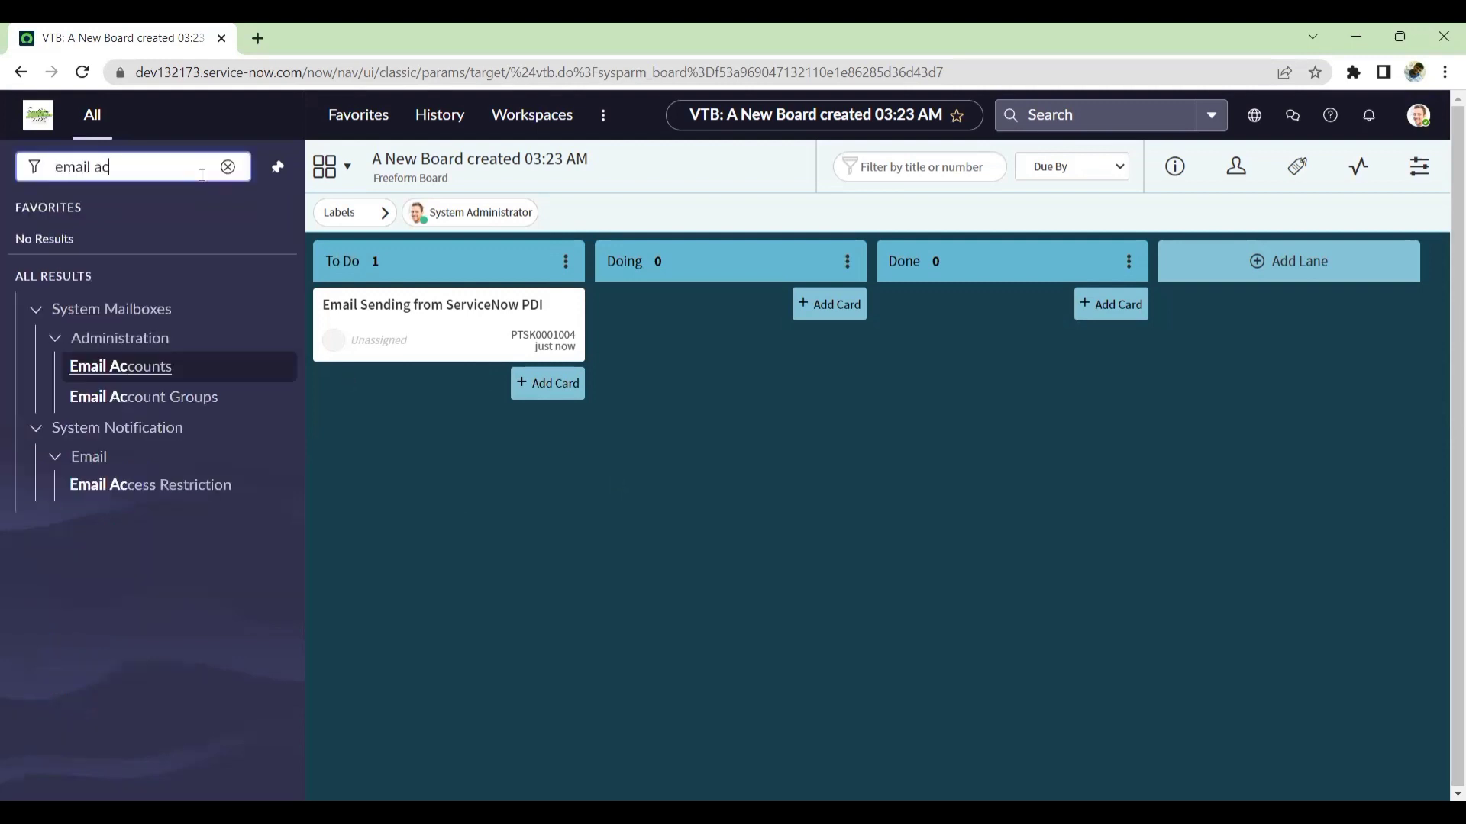
pyautogui.middleClick(96, 368)
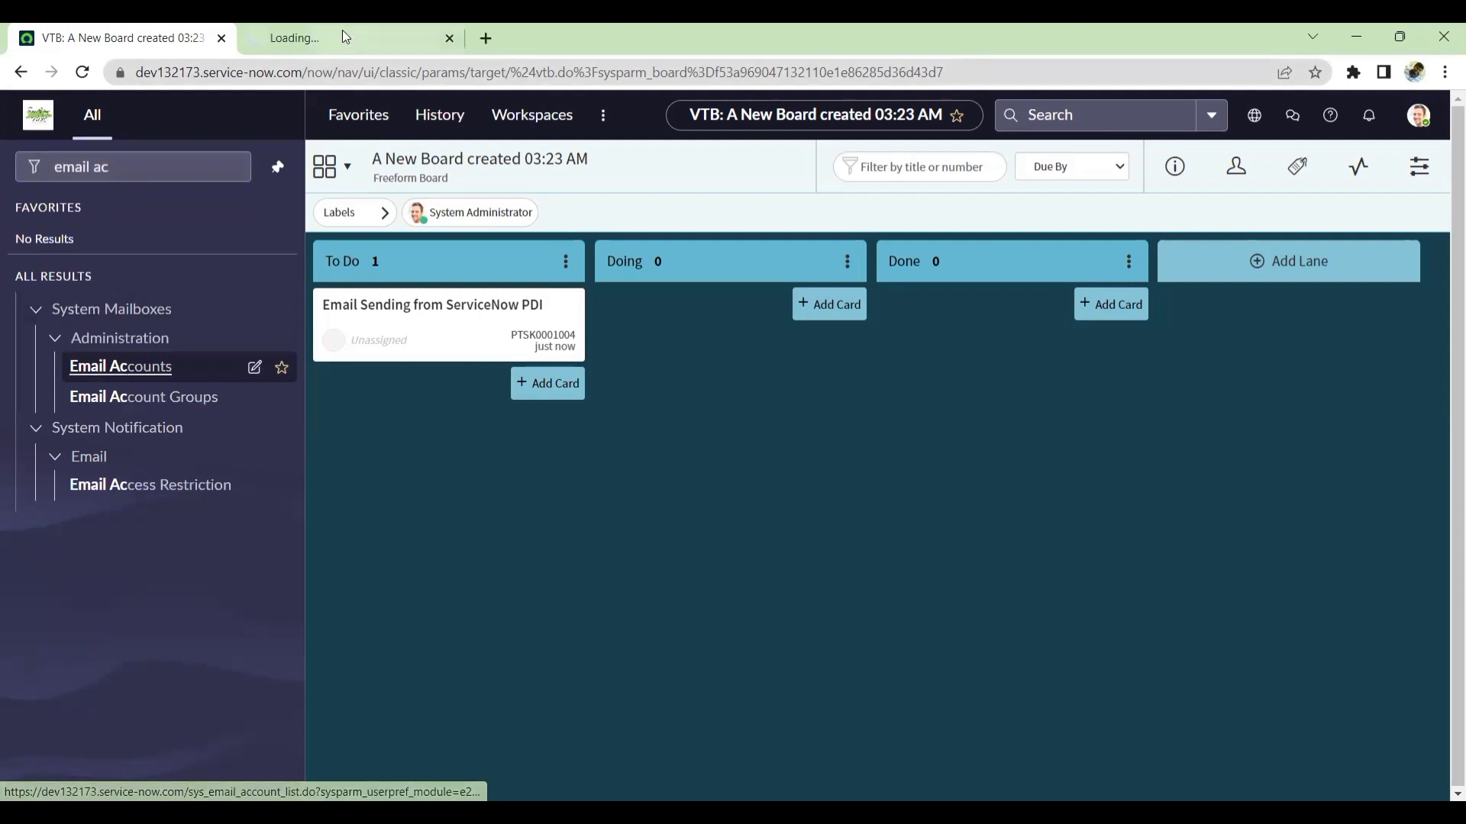
pyautogui.click(342, 34)
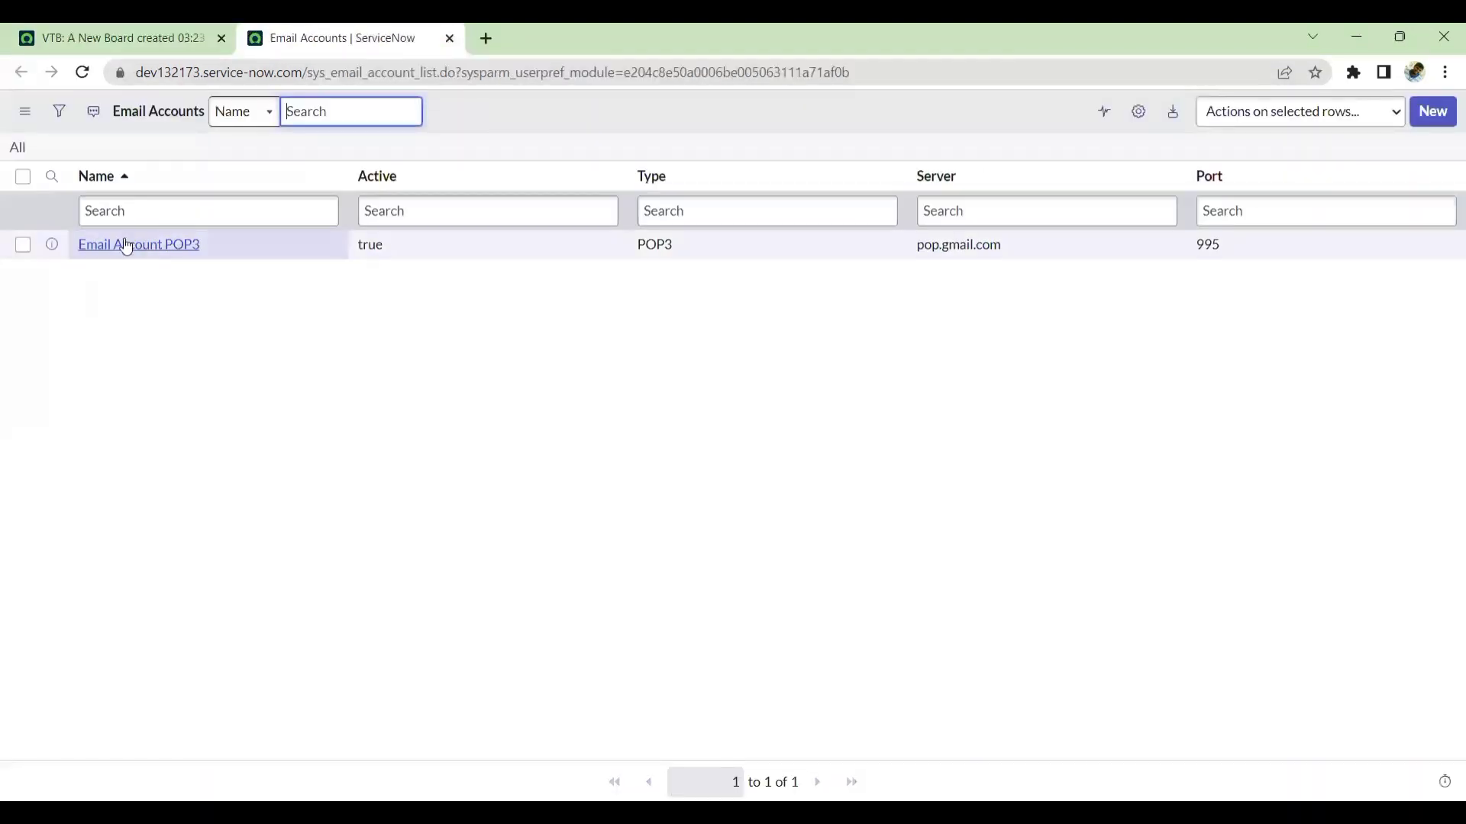
# Open the Email Account POP3 record and review its user name
pyautogui.moveTo(204, 250); pyautogui.dragTo(77, 250)
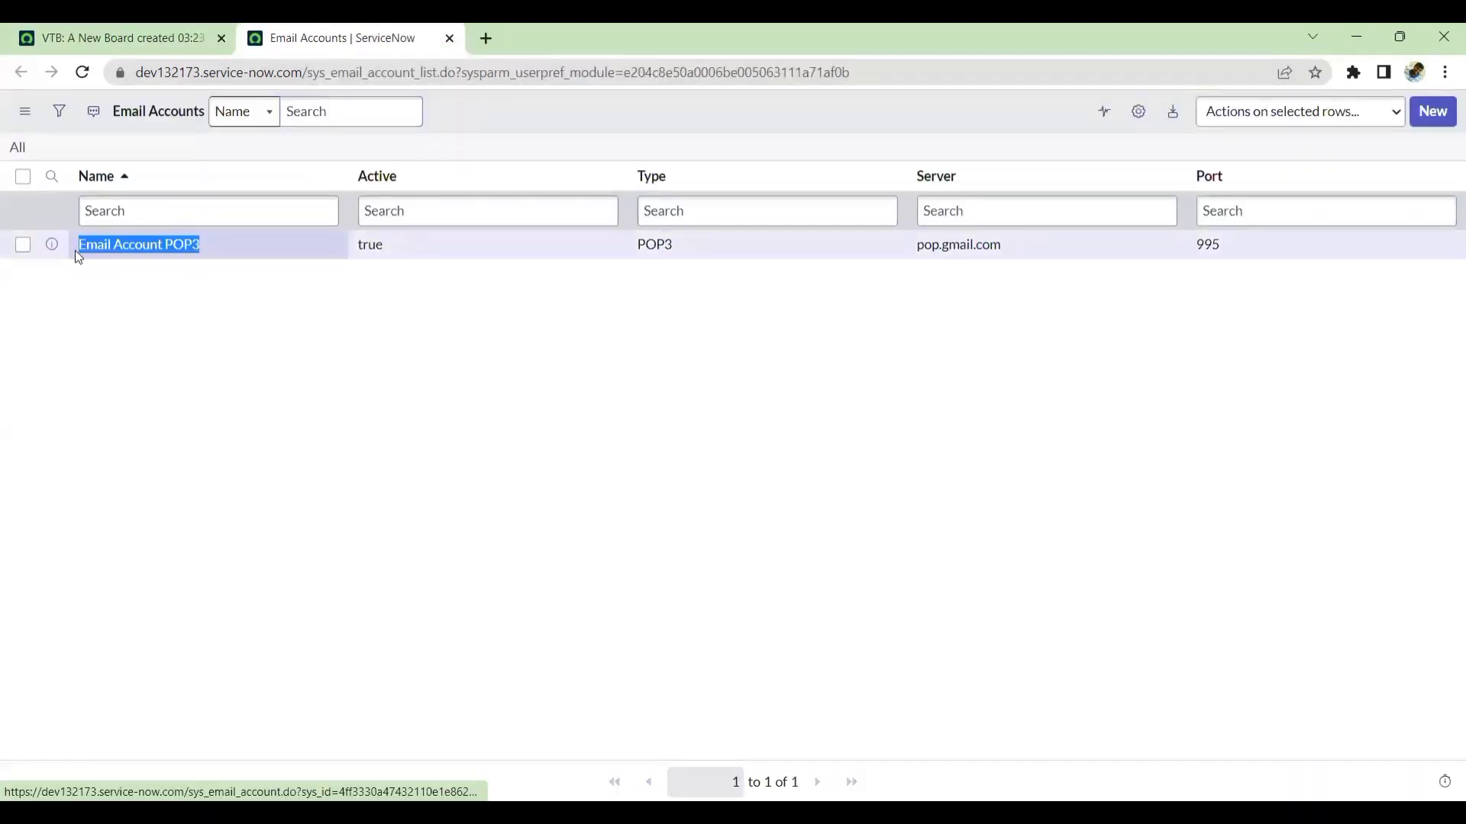
pyautogui.keyDown('ctrl'); pyautogui.click(177, 245); pyautogui.keyUp('ctrl')
pyautogui.hotkey('ctrl', 'Tab')
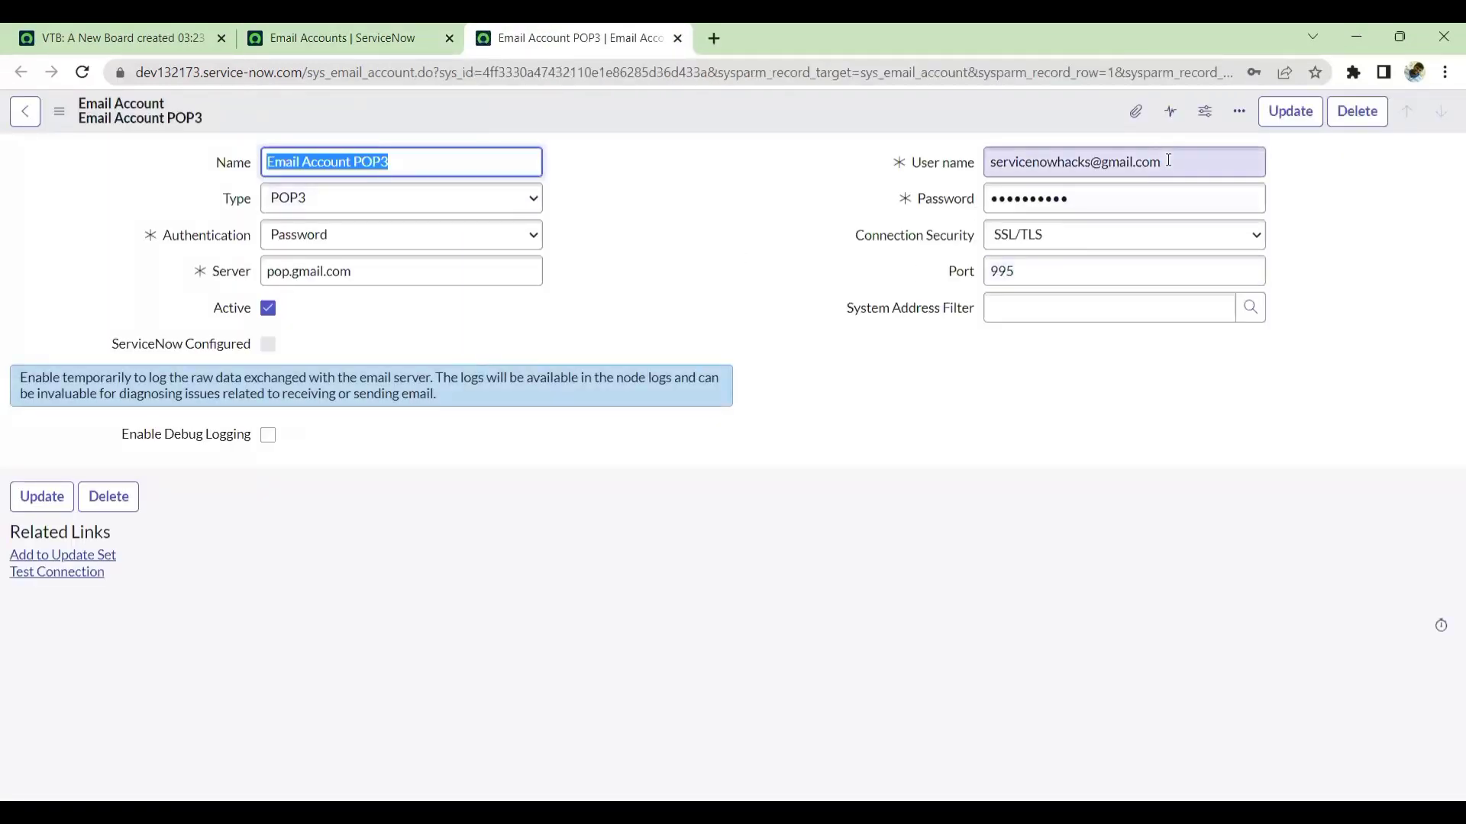
pyautogui.click(943, 158)
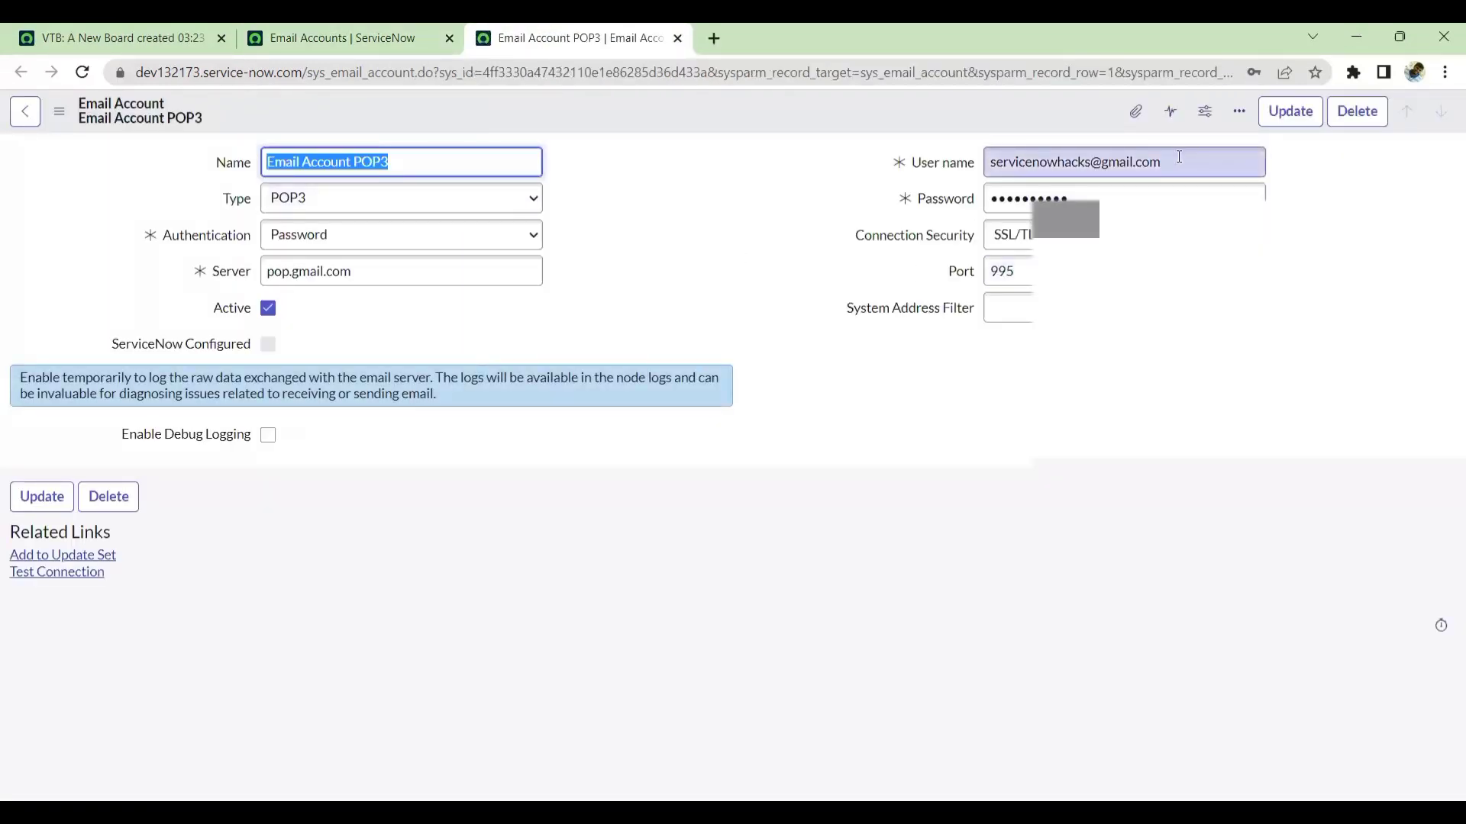
pyautogui.click(684, 269)
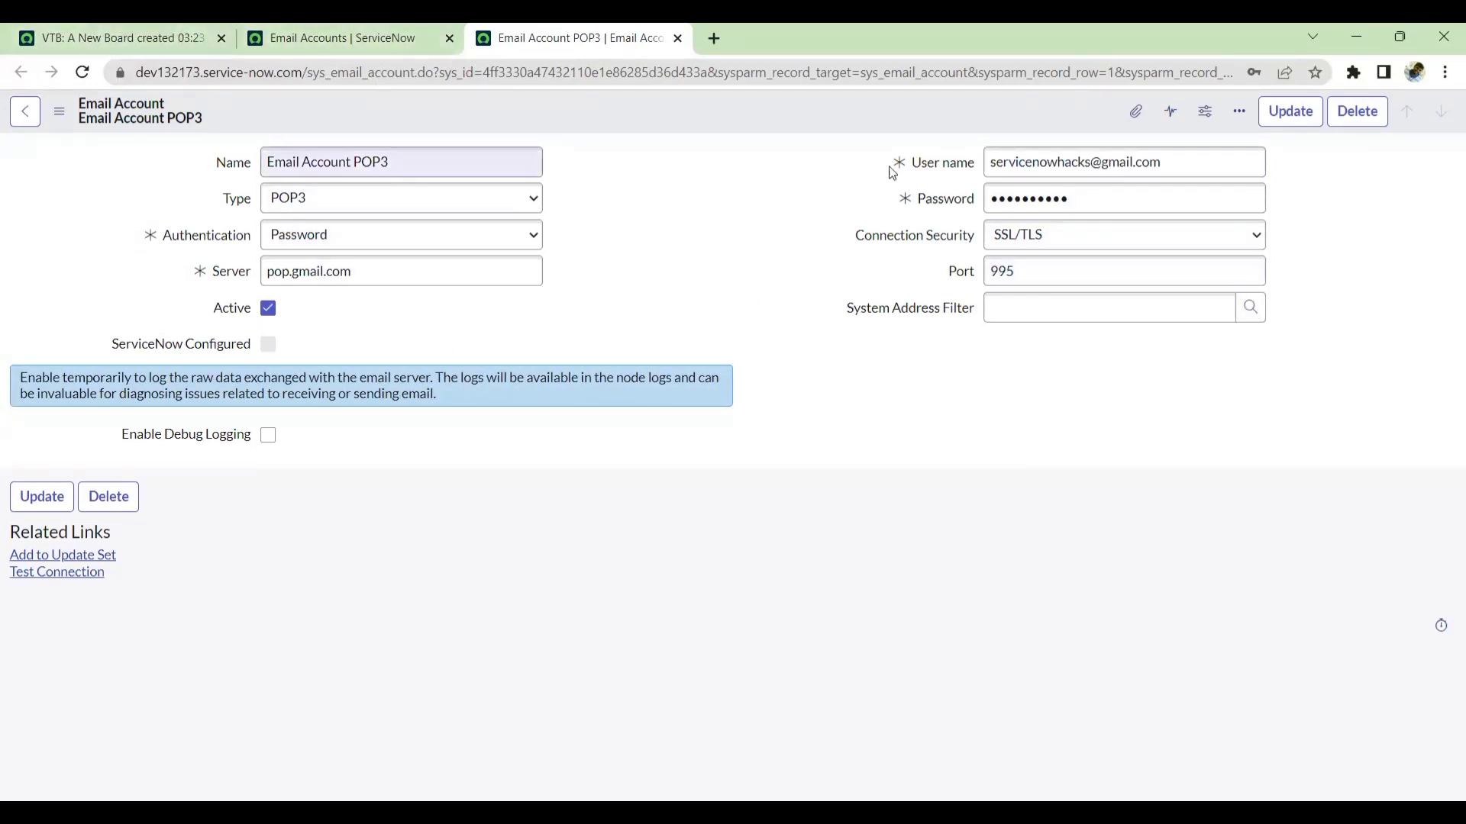
pyautogui.click(1175, 160)
pyautogui.tripleClick(1039, 163)
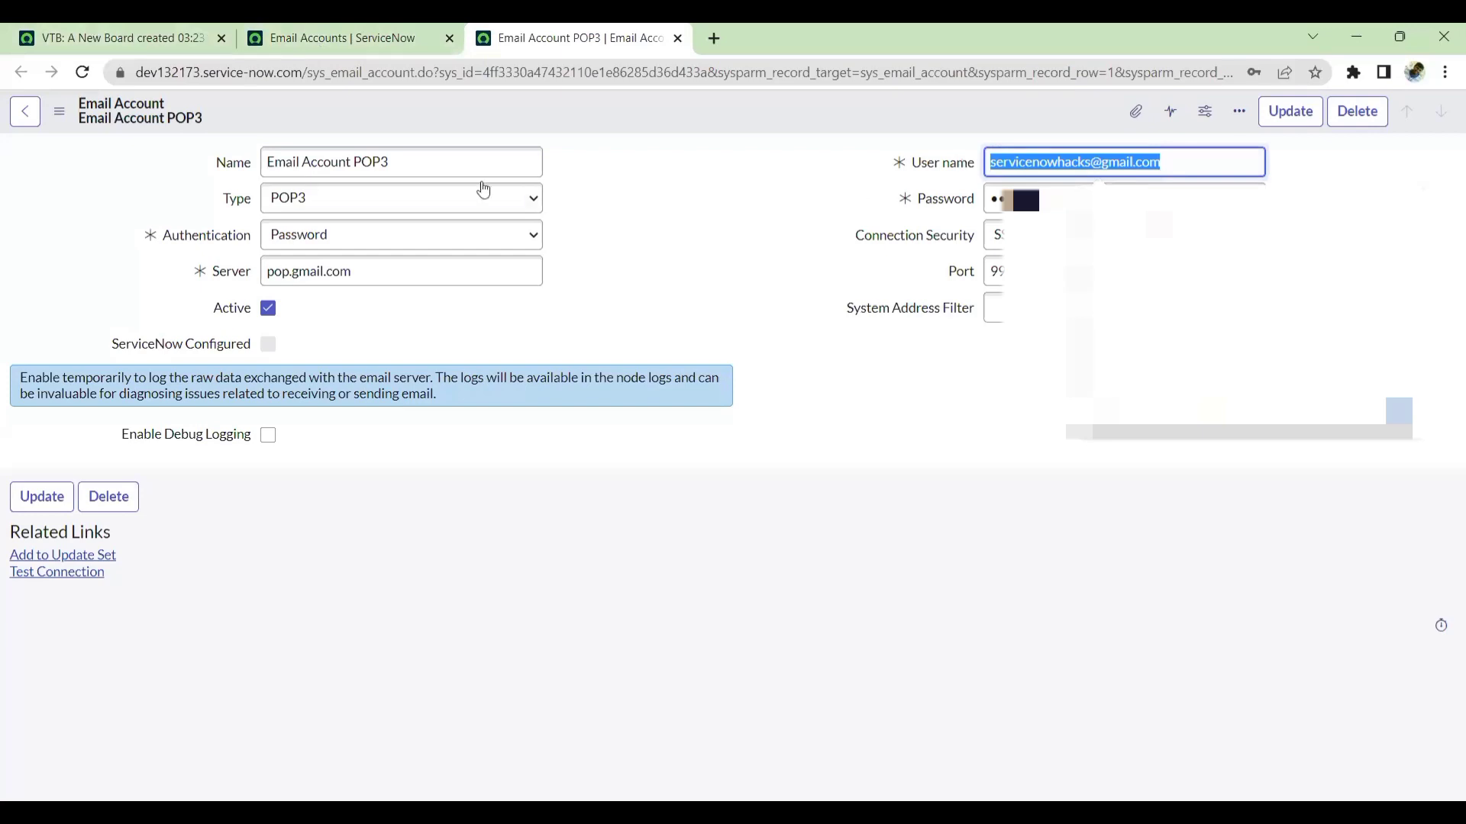
pyautogui.click(700, 184)
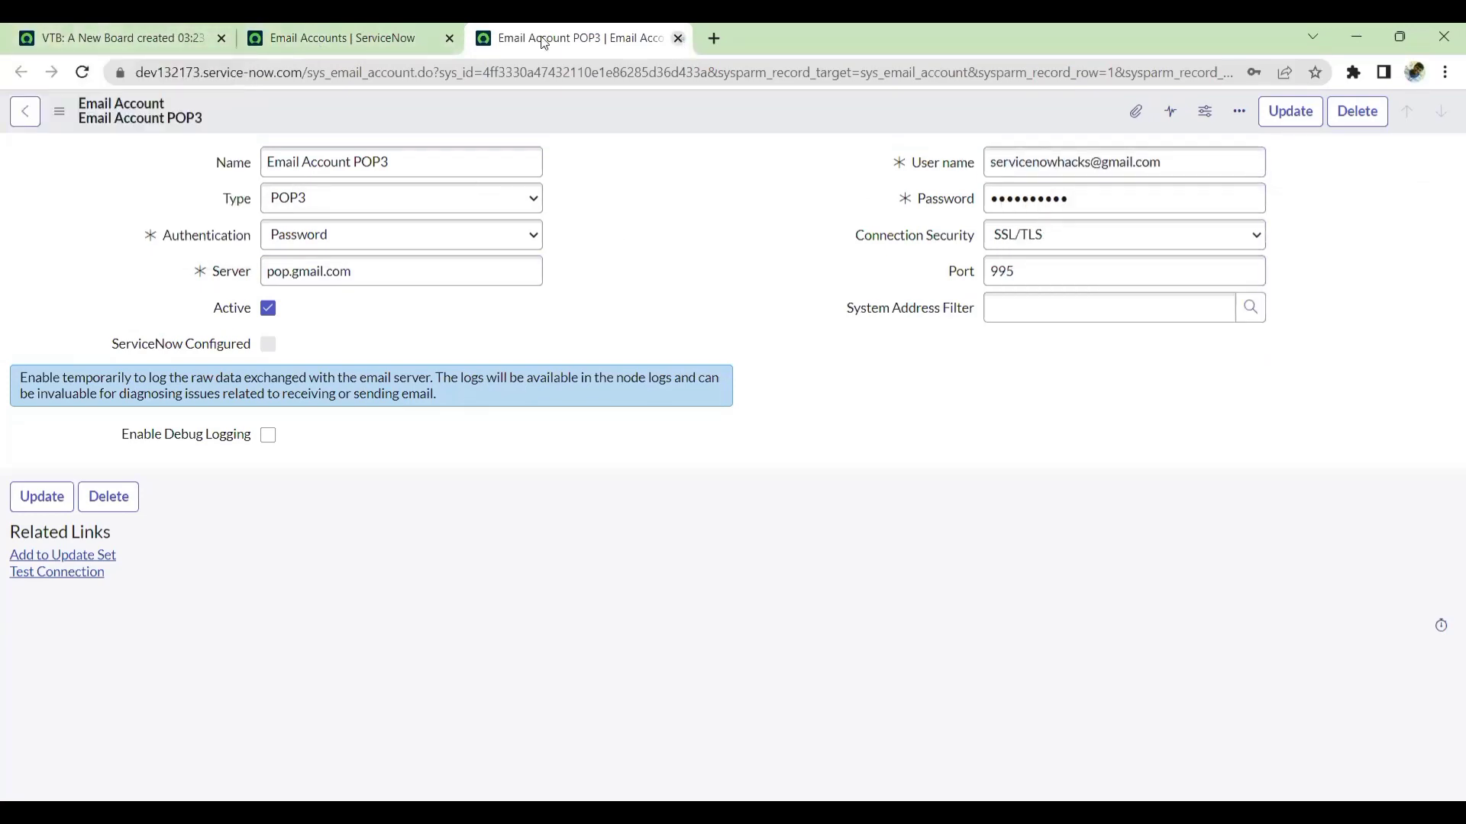
# Close the POP3 record tab and go back to the Email Accounts list
pyautogui.click(679, 39)
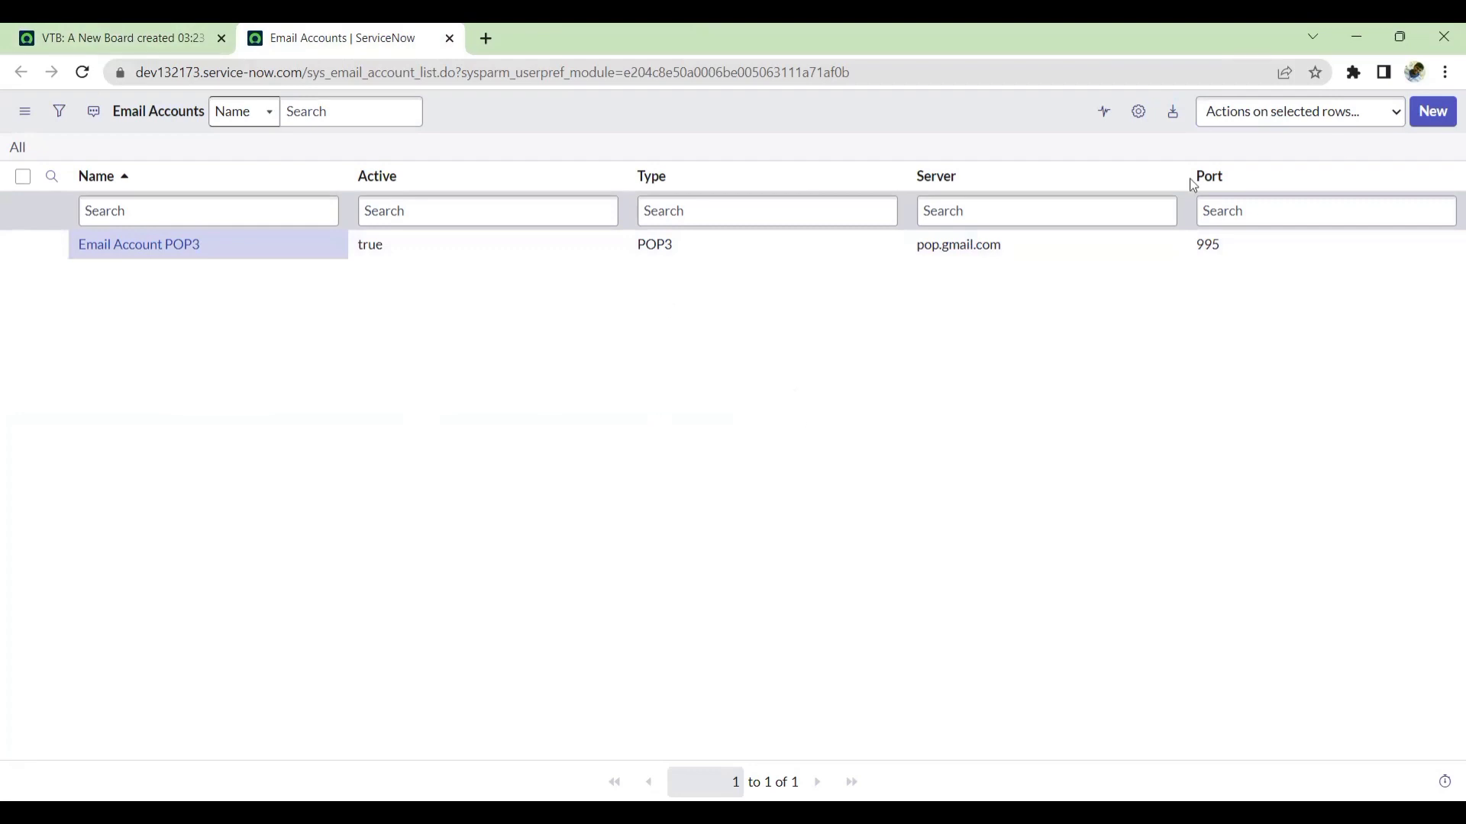
pyautogui.click(118, 35)
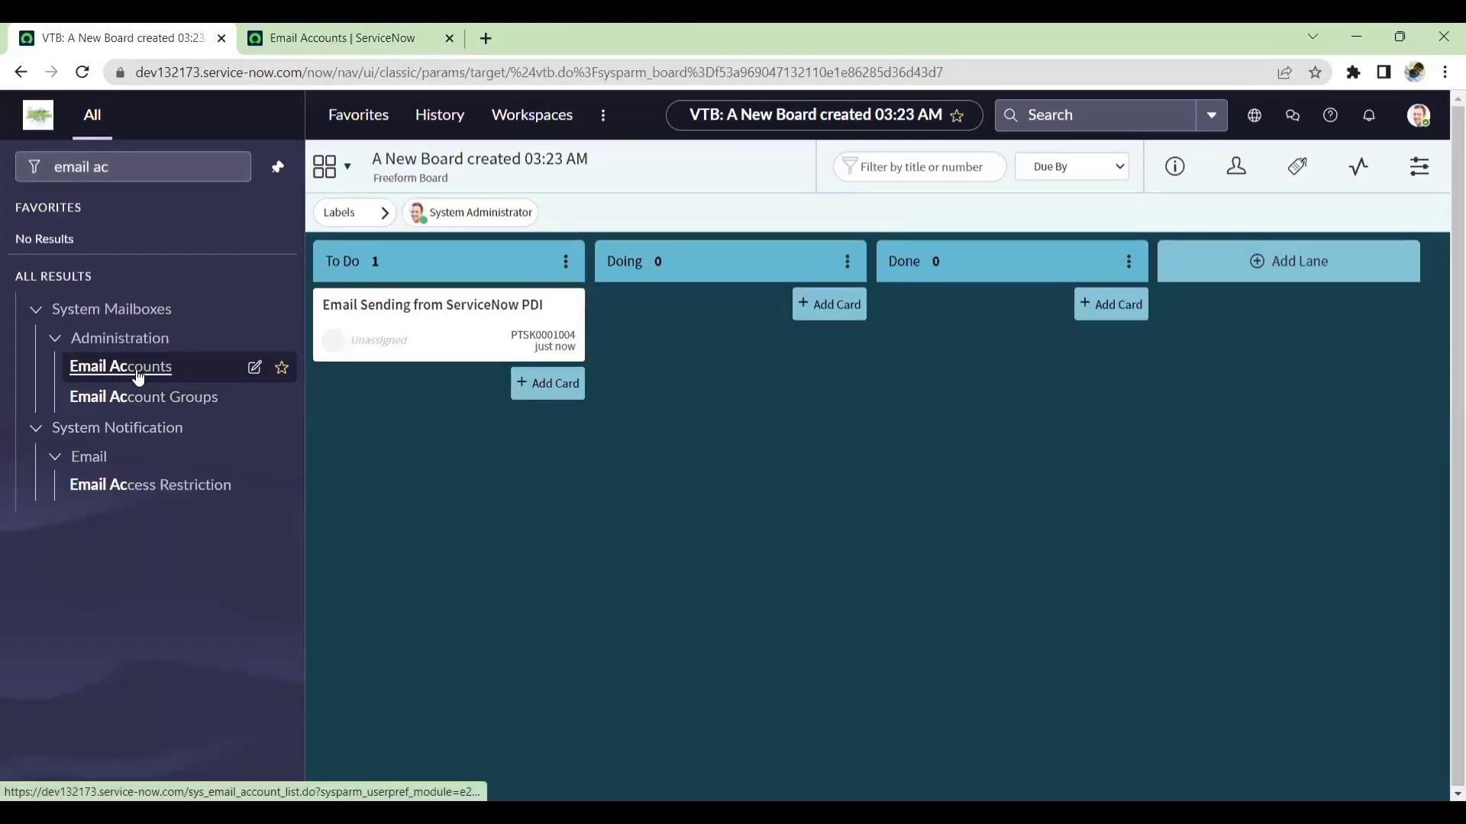
pyautogui.click(317, 37)
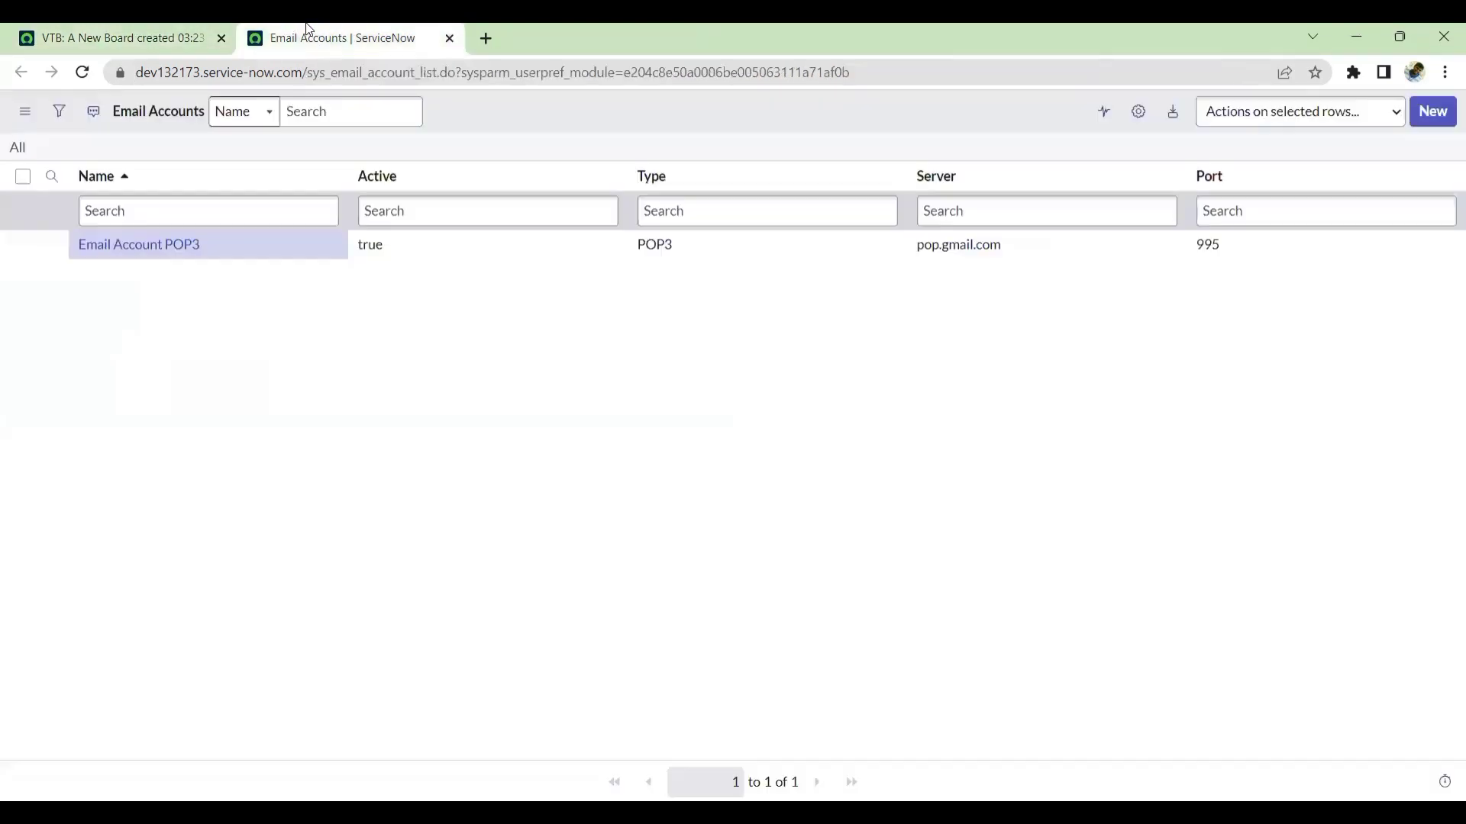
# Create a new email account named 'Email Acoount SMTP' with type SMTP
pyautogui.click(1429, 119)
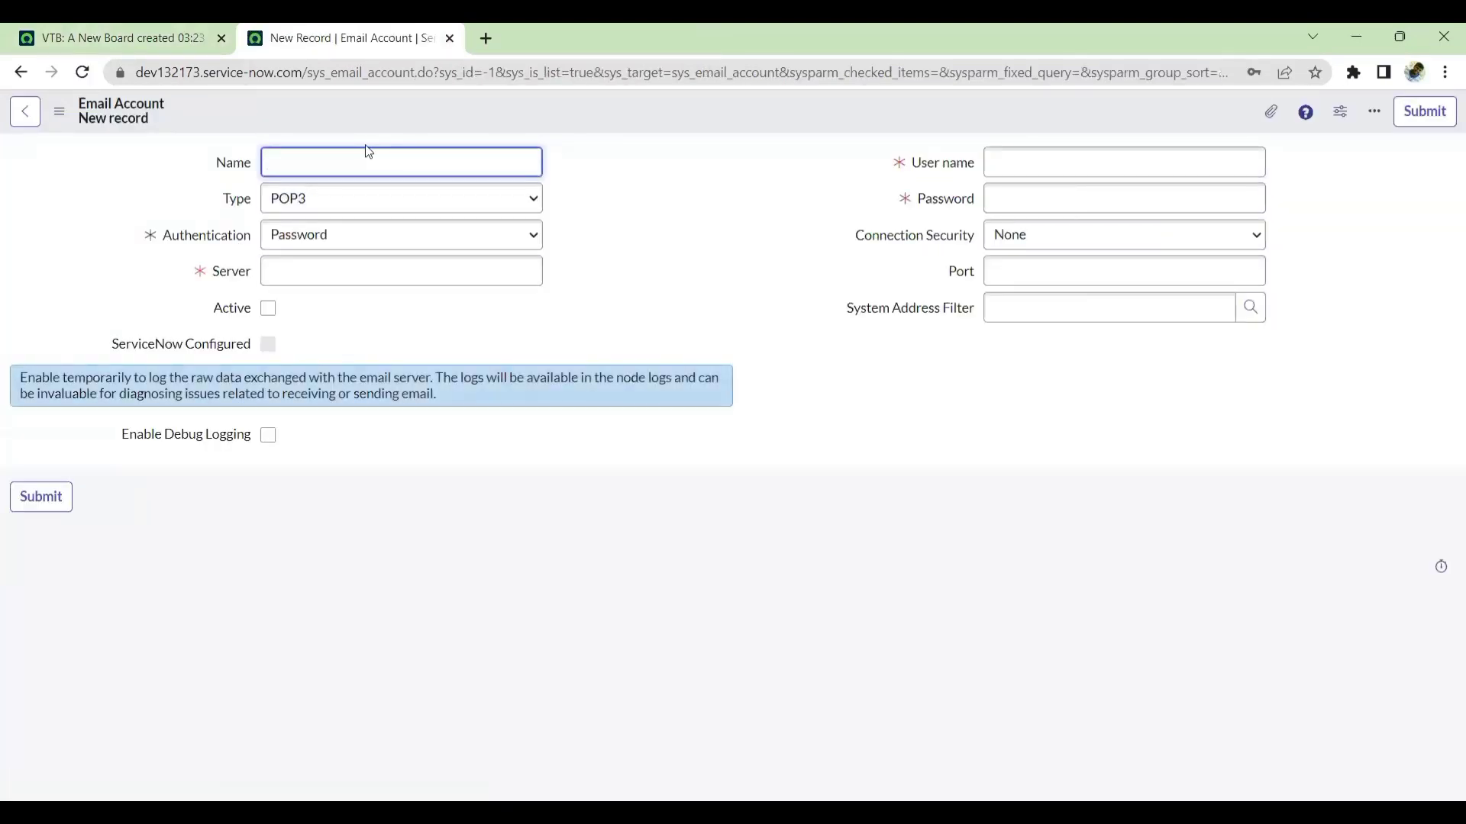
pyautogui.write('Email')
pyautogui.write(' Acc')
pyautogui.click(324, 206)
pyautogui.click(301, 256)
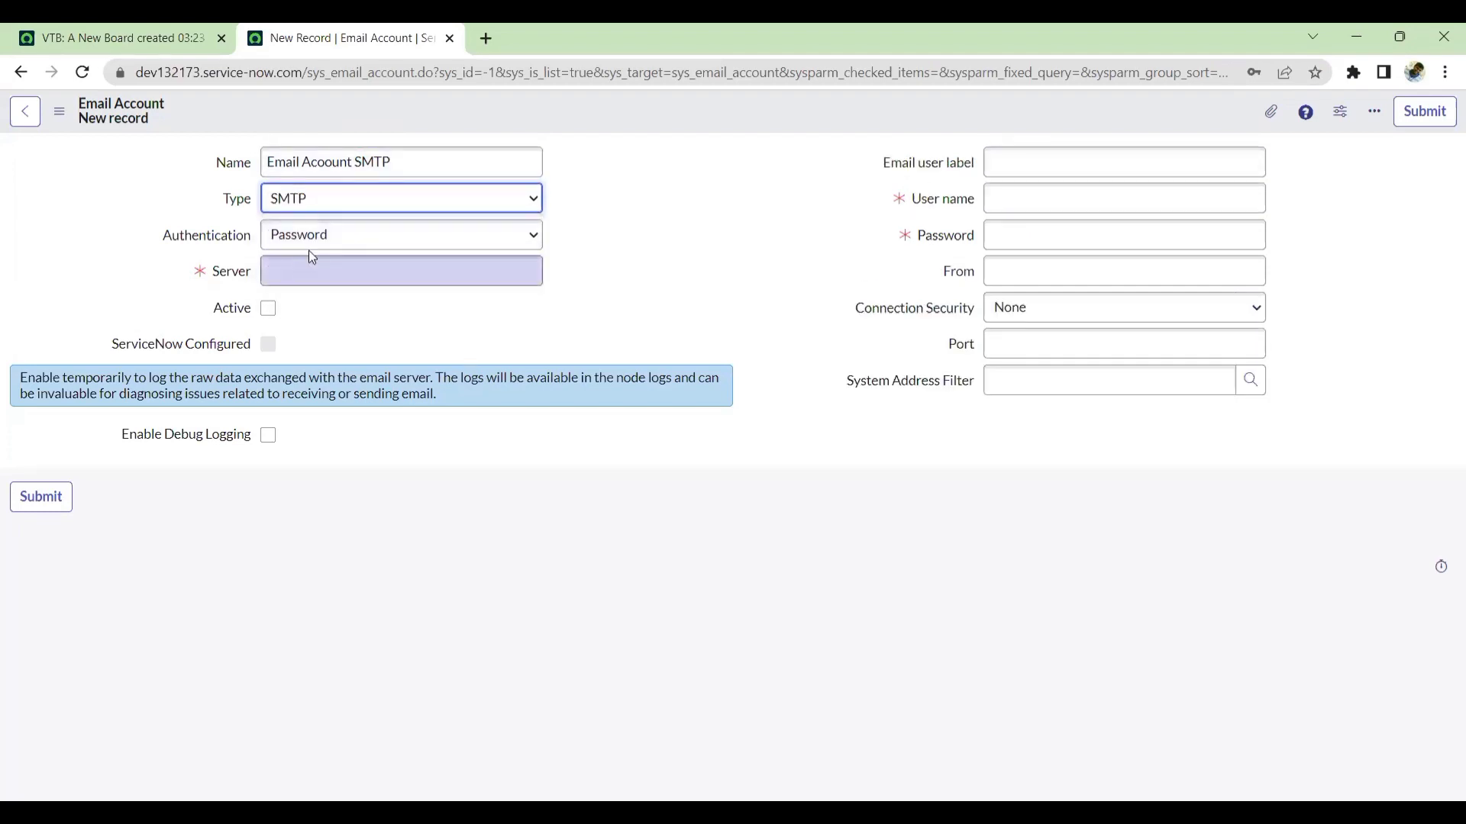
# Fill in email user label 'ServiceNow PDI' and the Gmail user name
pyautogui.click(1070, 171)
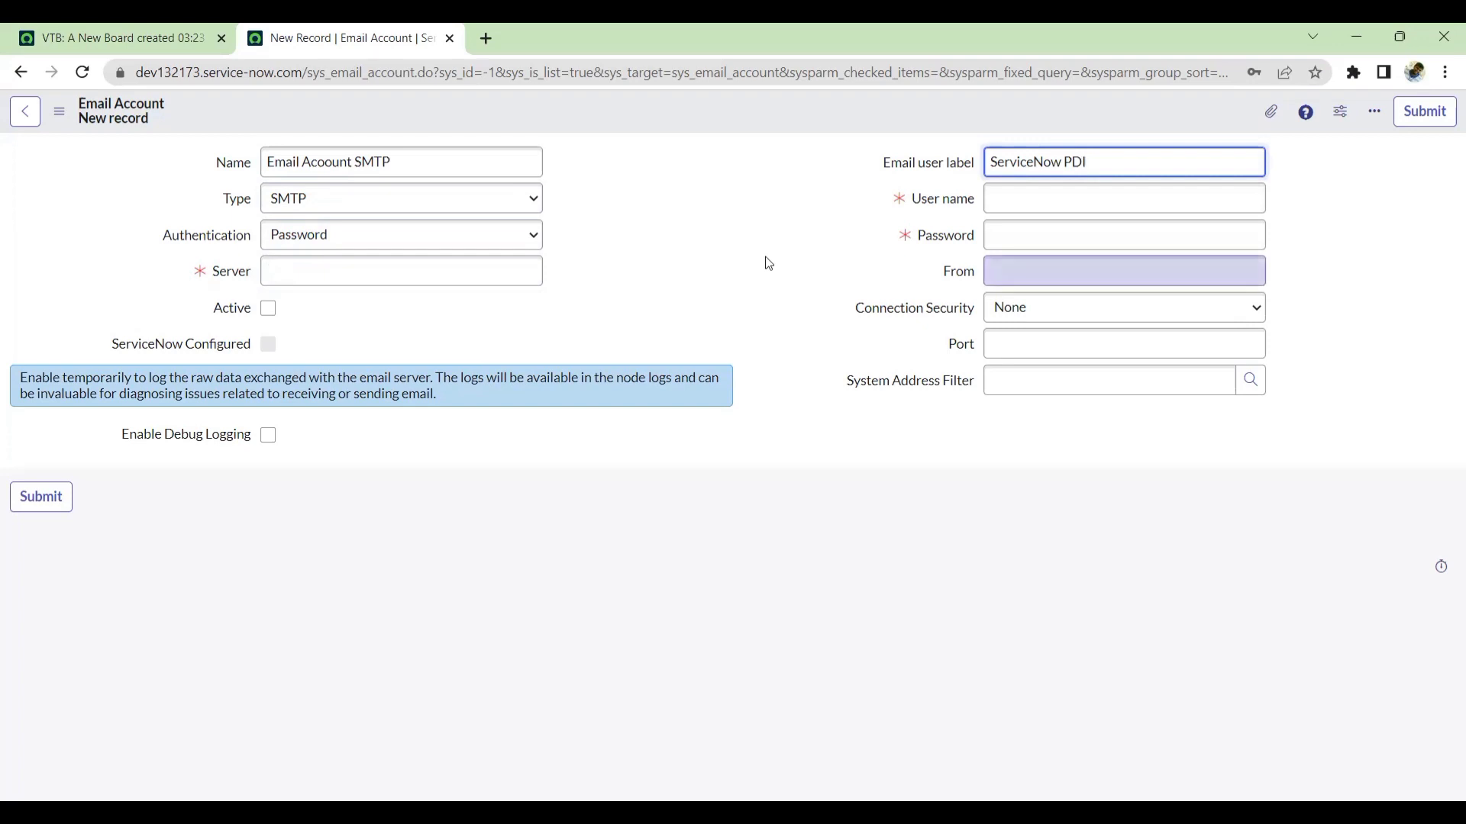
pyautogui.moveTo(1113, 162); pyautogui.dragTo(949, 163)
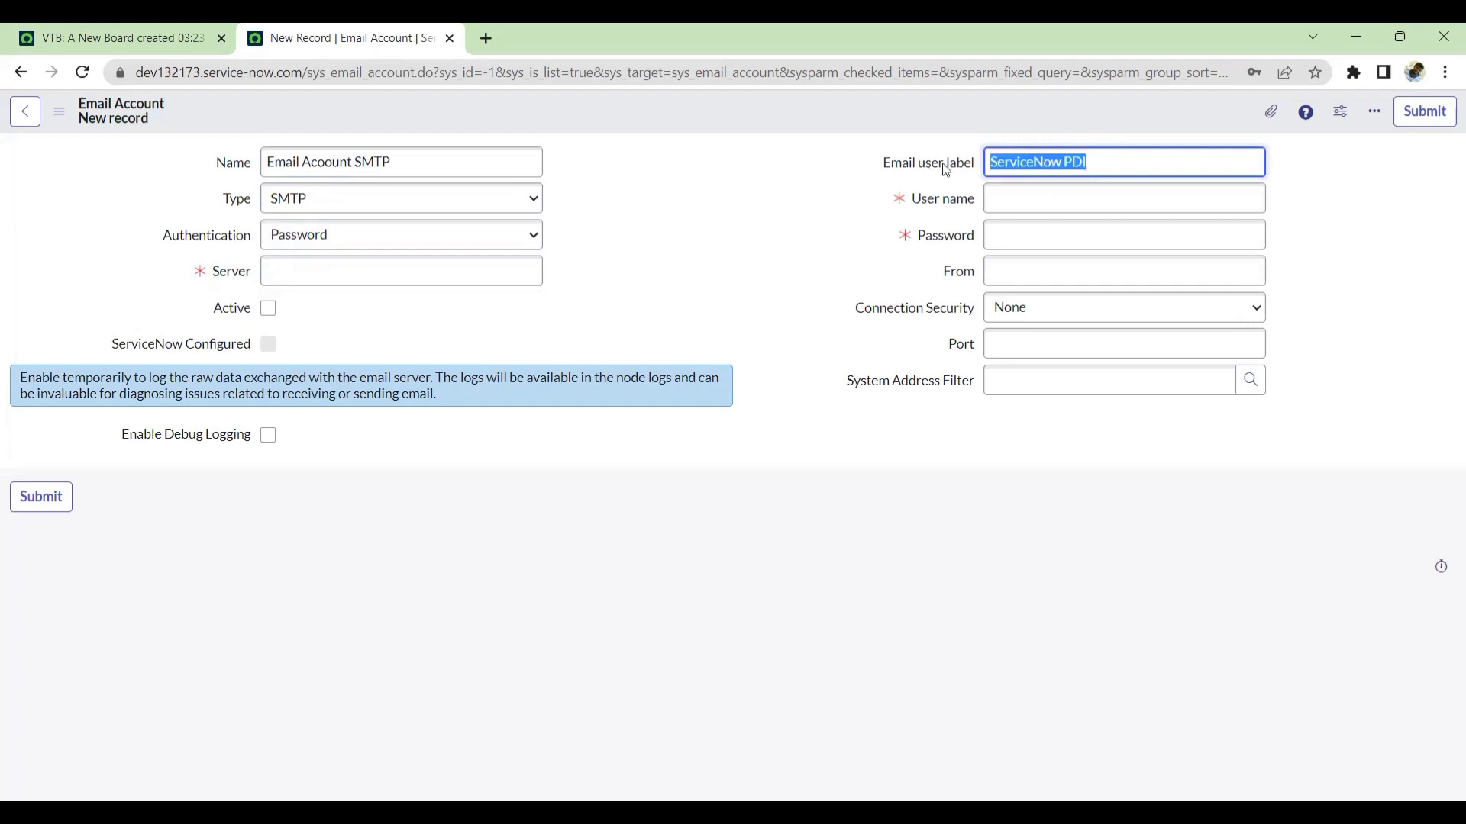
pyautogui.click(1023, 197)
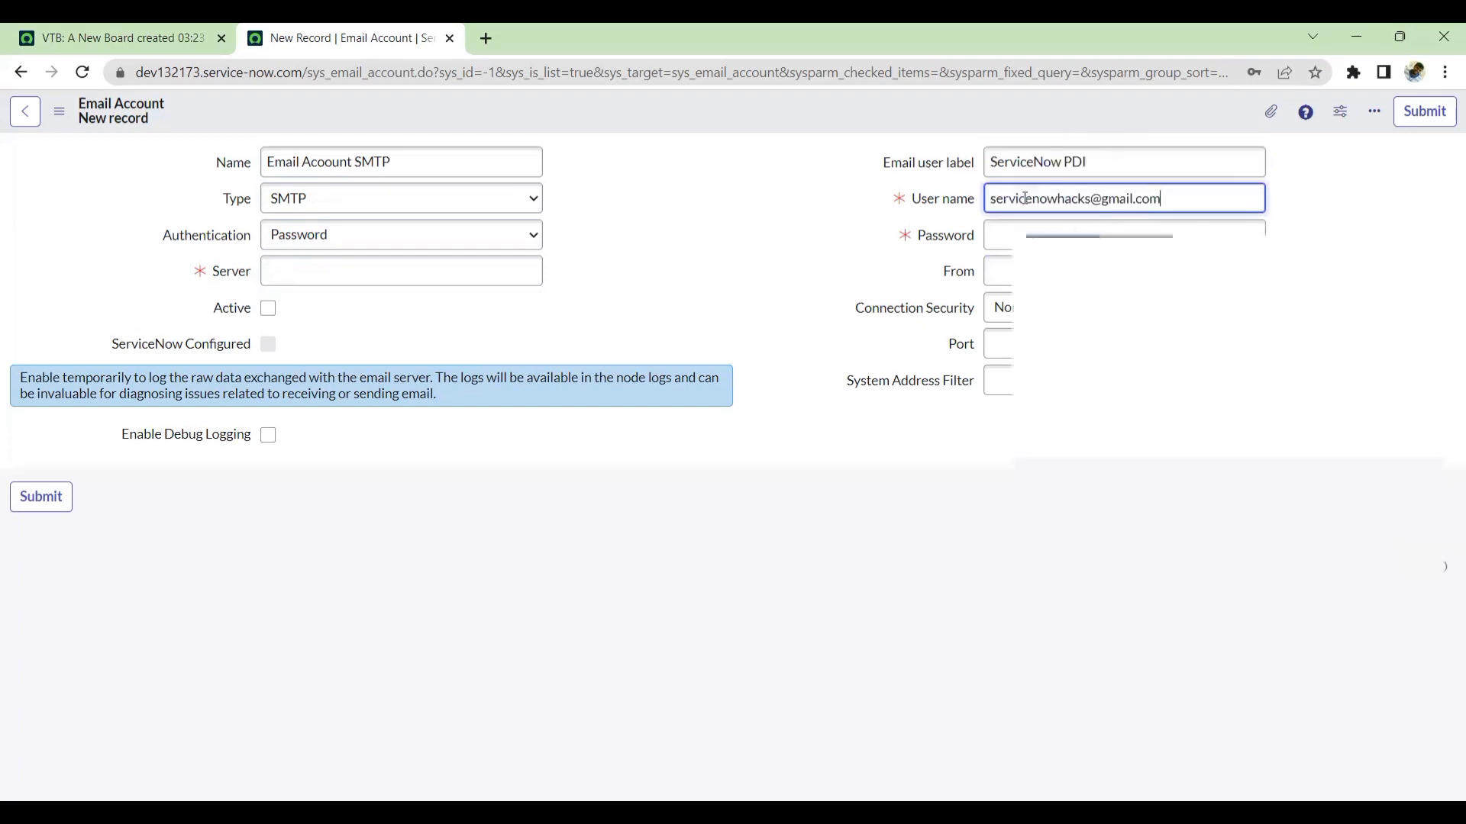
pyautogui.click(1069, 222)
pyautogui.moveTo(1164, 199); pyautogui.dragTo(993, 201)
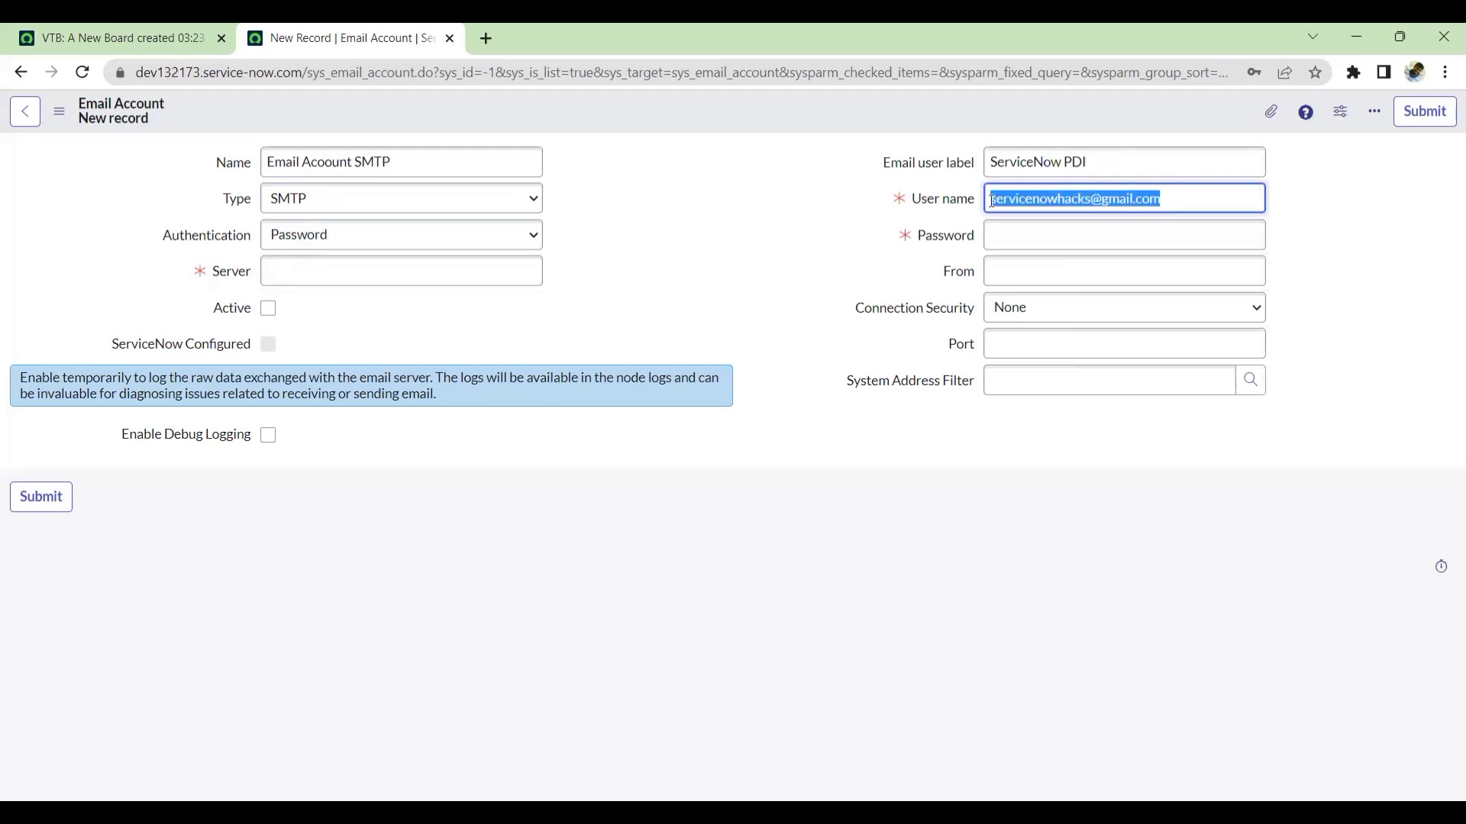
pyautogui.click(986, 243)
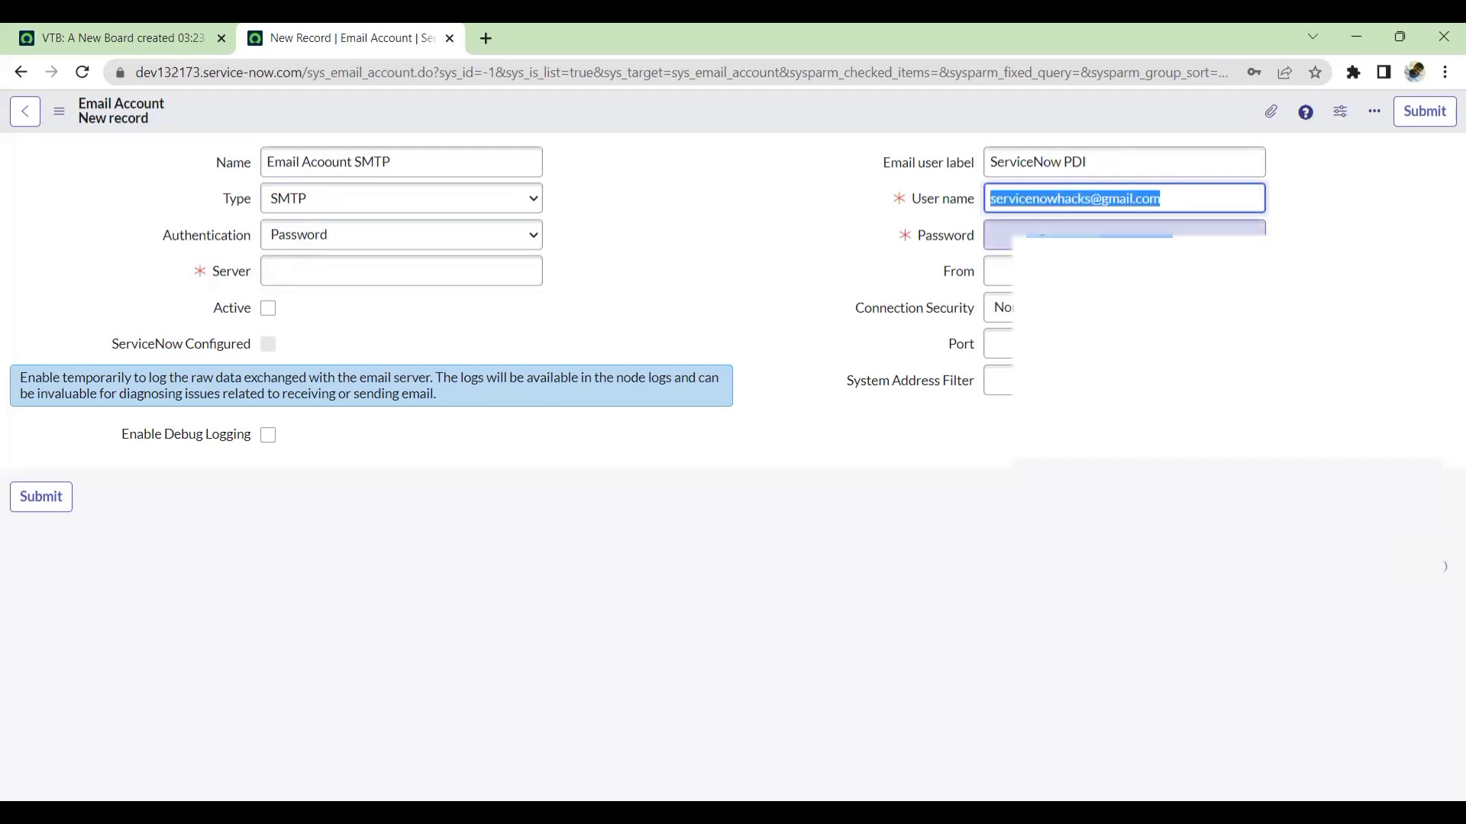
# In a new tab, open Google Account Security and re-verify the password for 2-Step Verification
pyautogui.click(482, 38)
pyautogui.click(1284, 153)
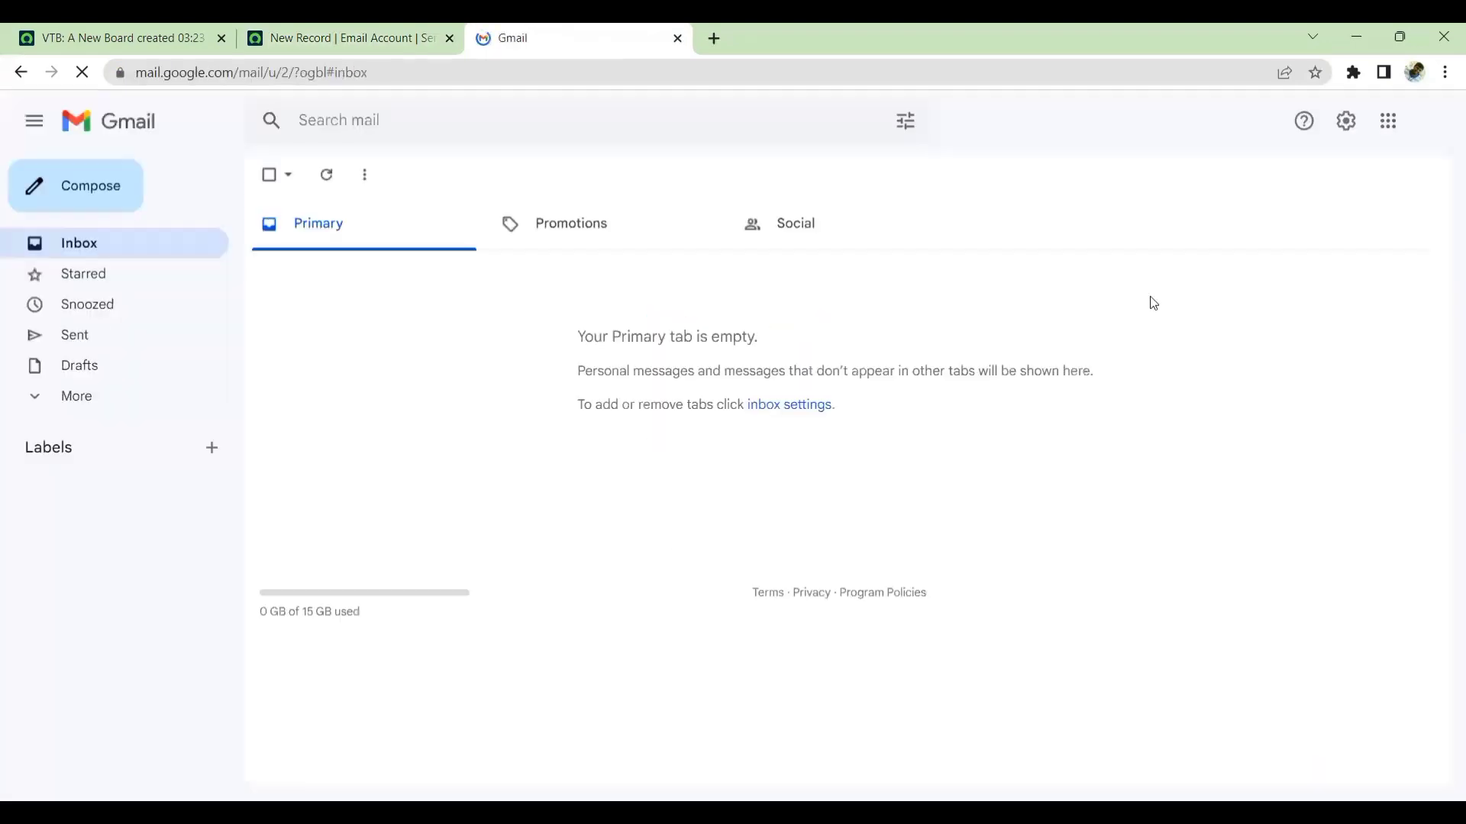
pyautogui.click(1435, 123)
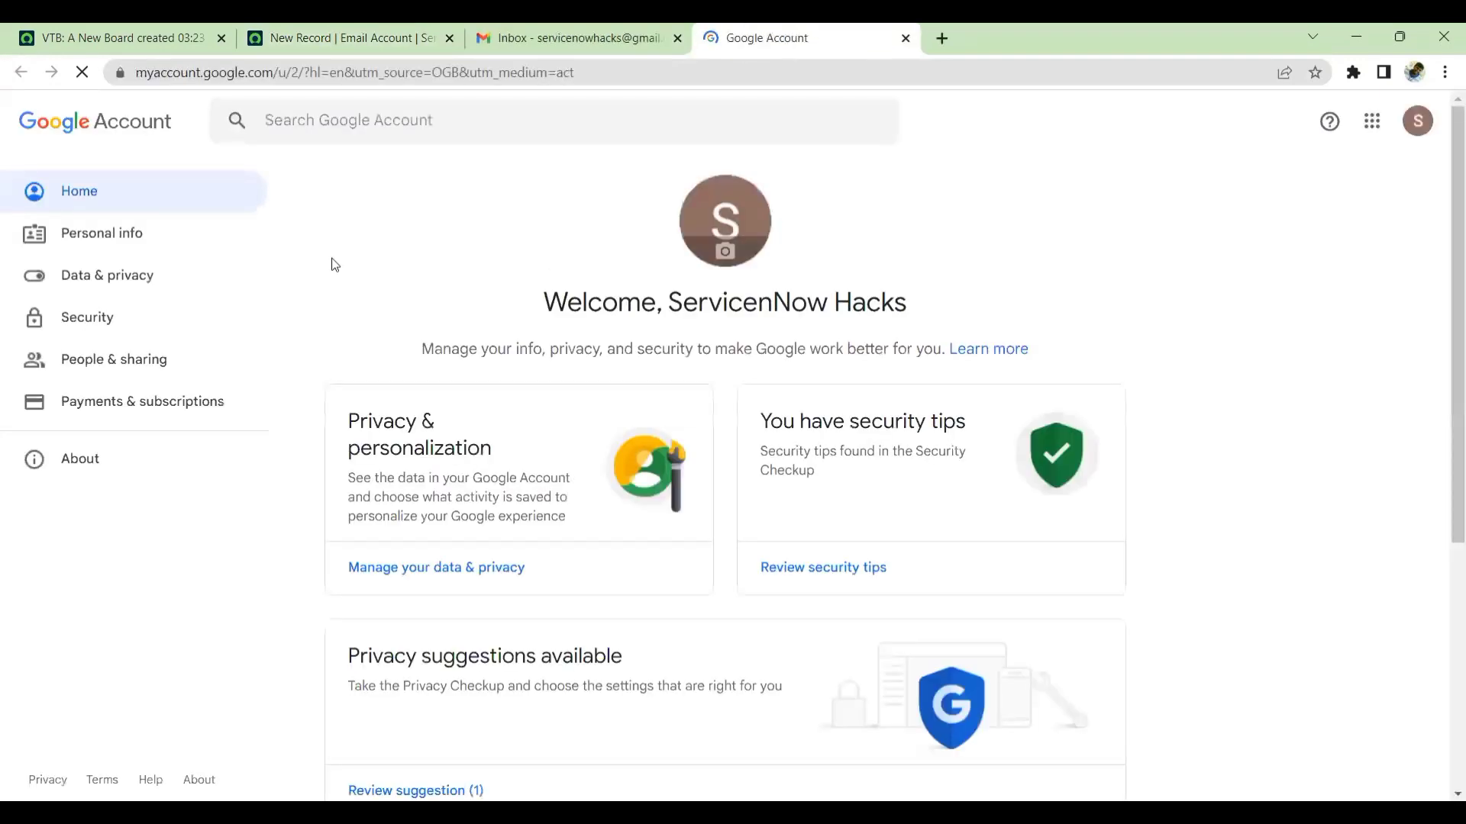
pyautogui.click(74, 327)
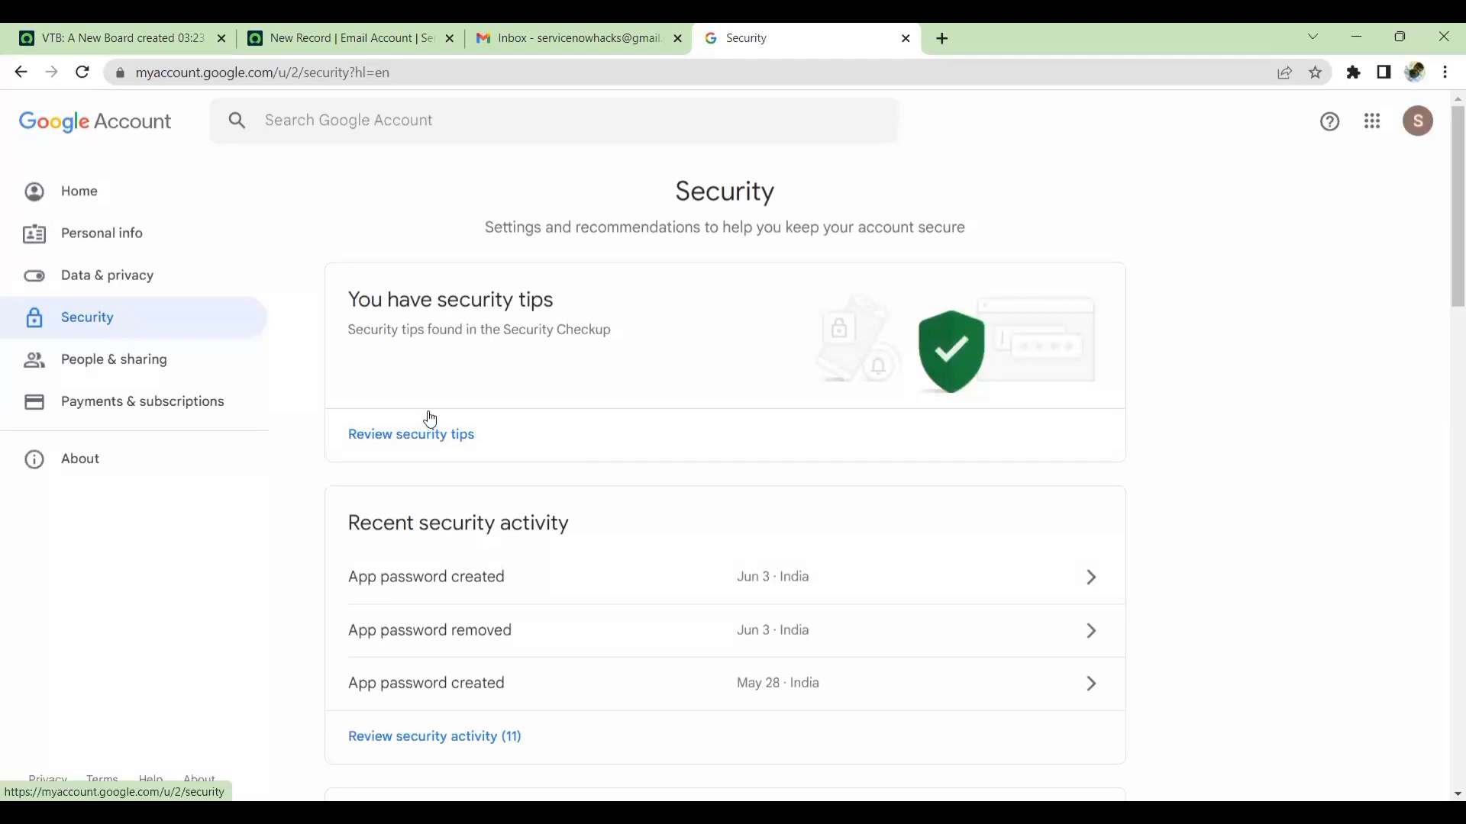
pyautogui.scroll(-2, 431, 420)
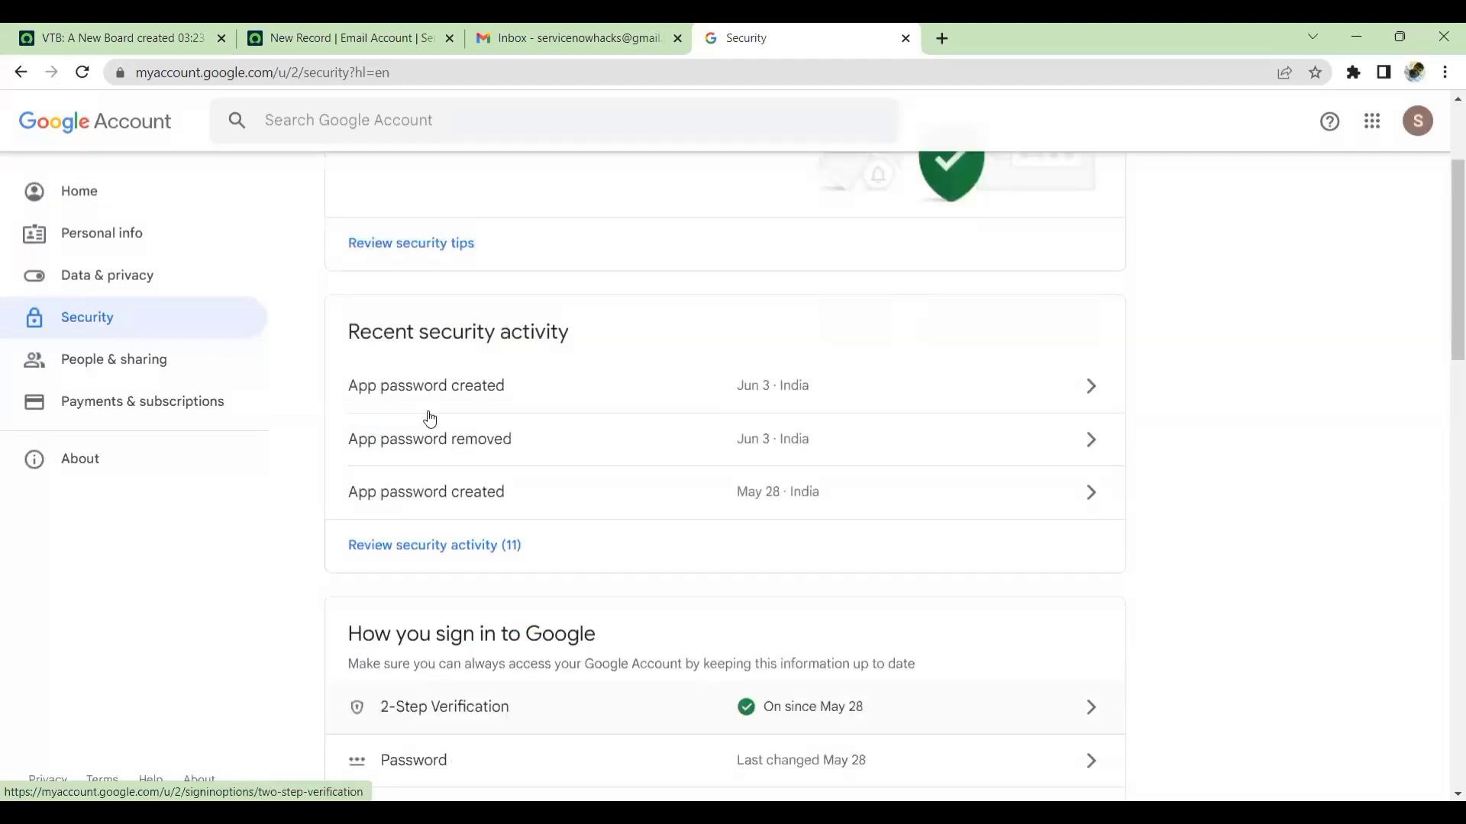
pyautogui.click(842, 707)
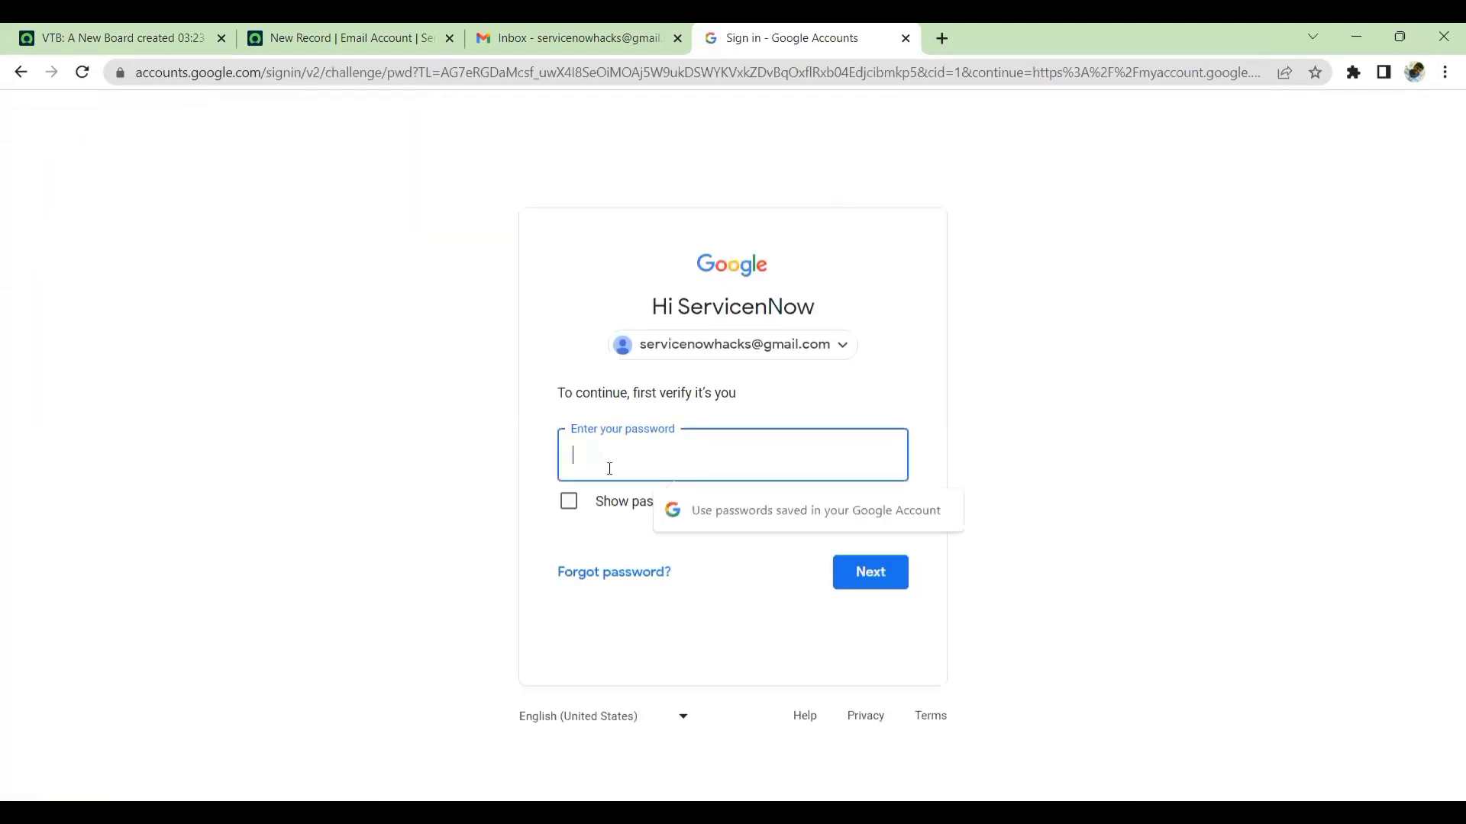
pyautogui.write('••')
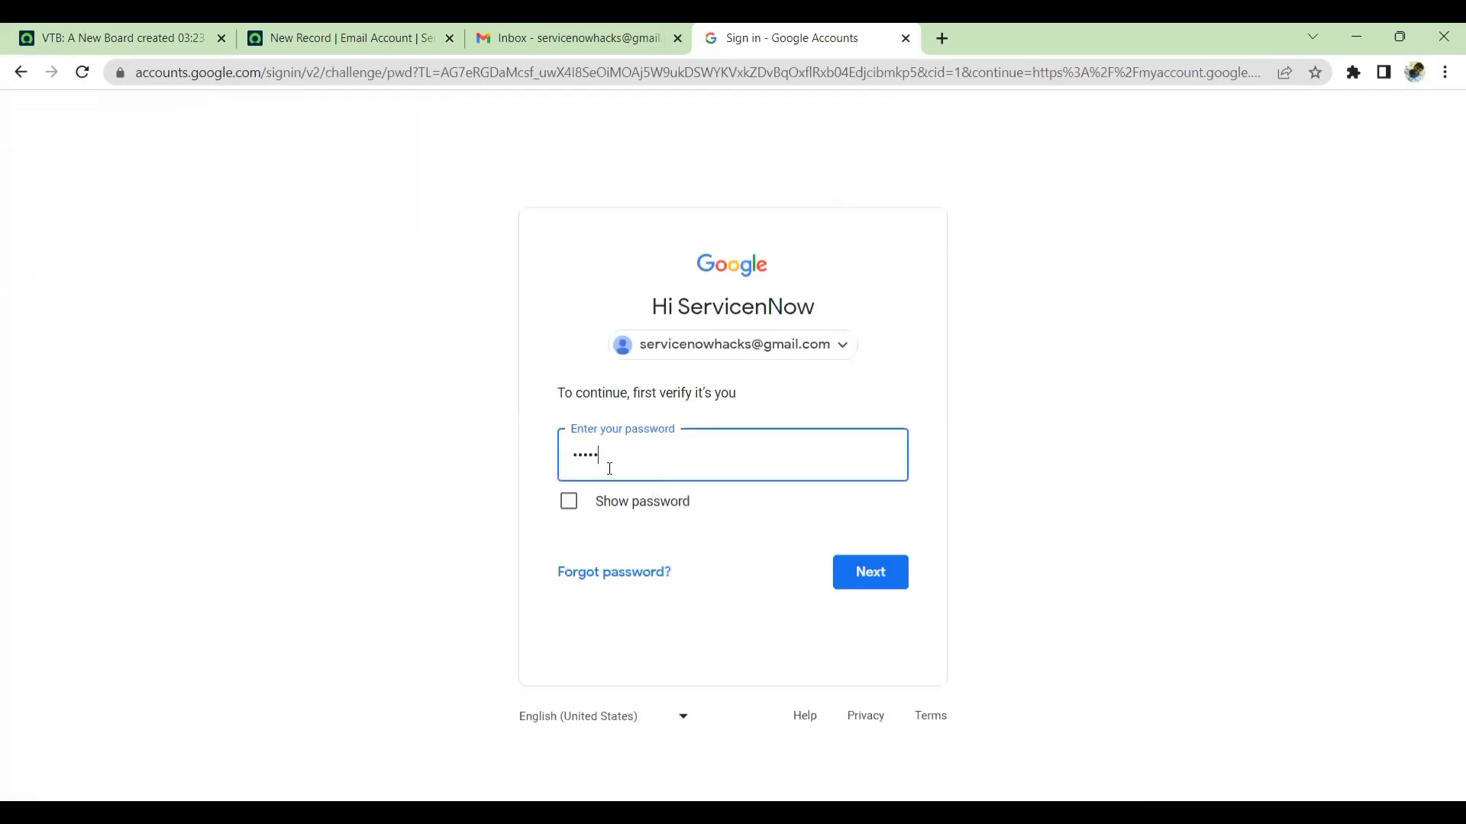
pyautogui.write('•••••••••')
pyautogui.press('Return')
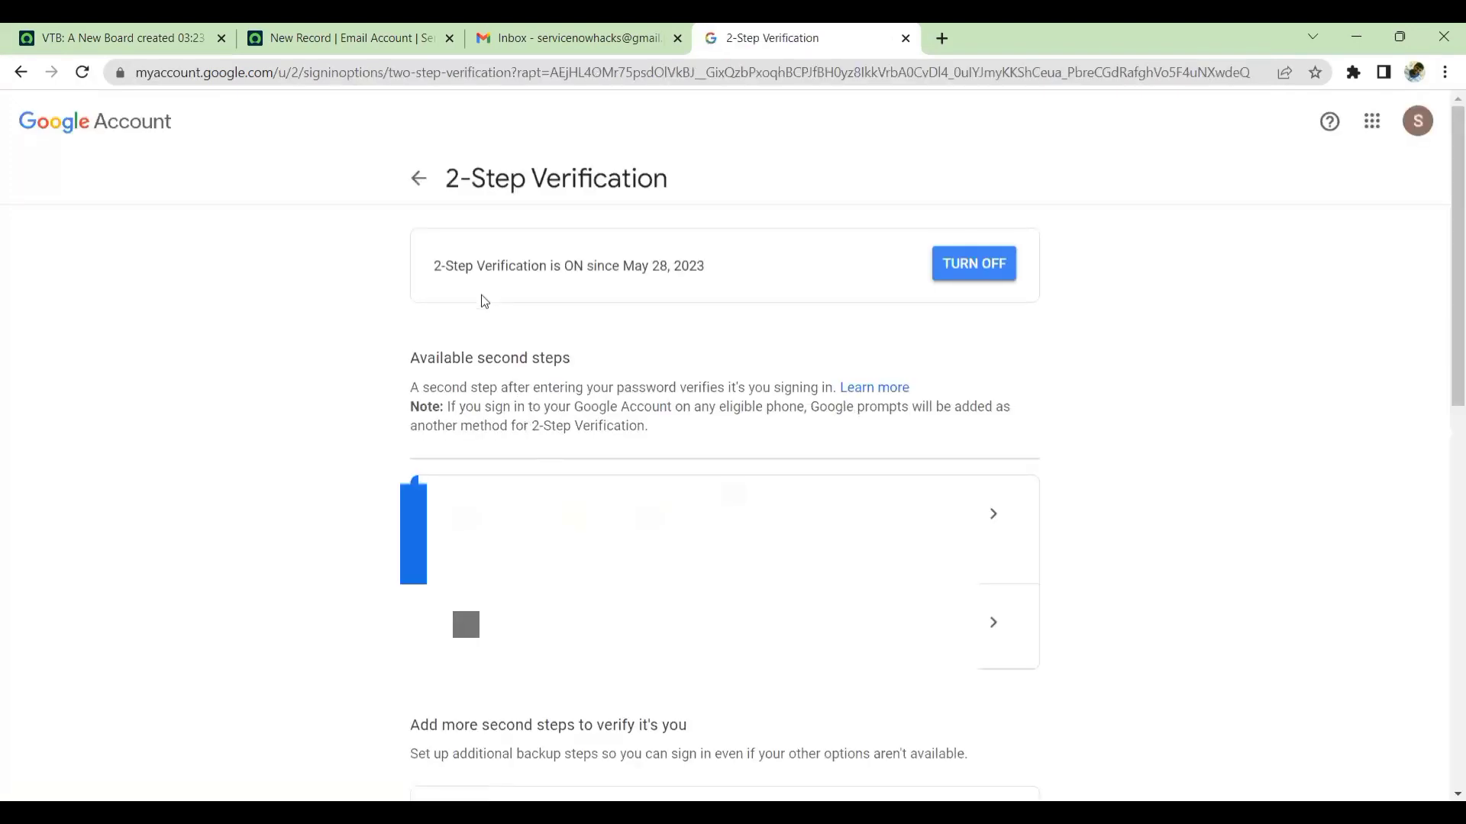
# Confirm 2-Step Verification is on and check the existing ServiceNow PDI app password
pyautogui.tripleClick(451, 266)
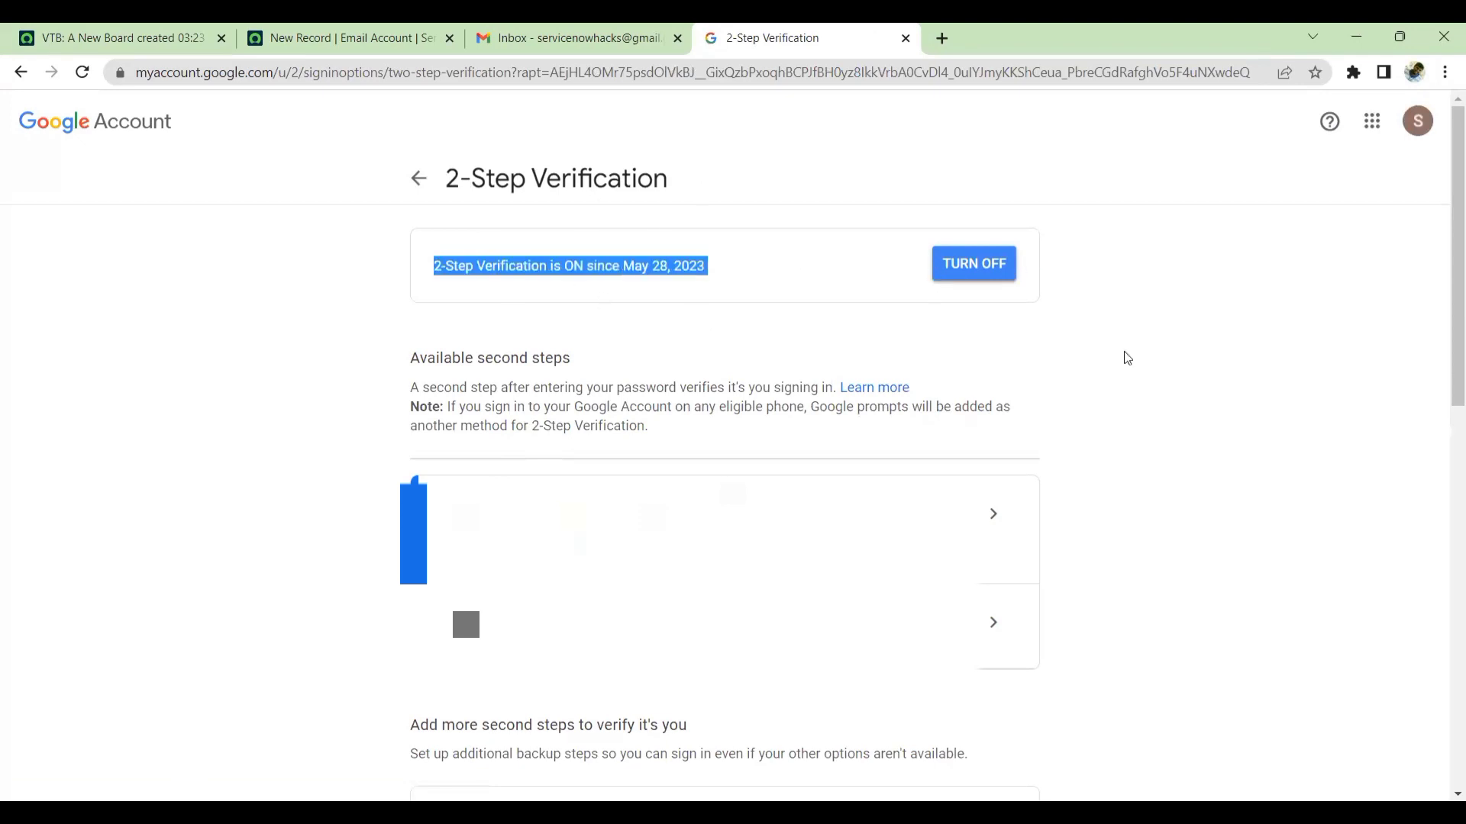
pyautogui.scroll(-10, 550, 710)
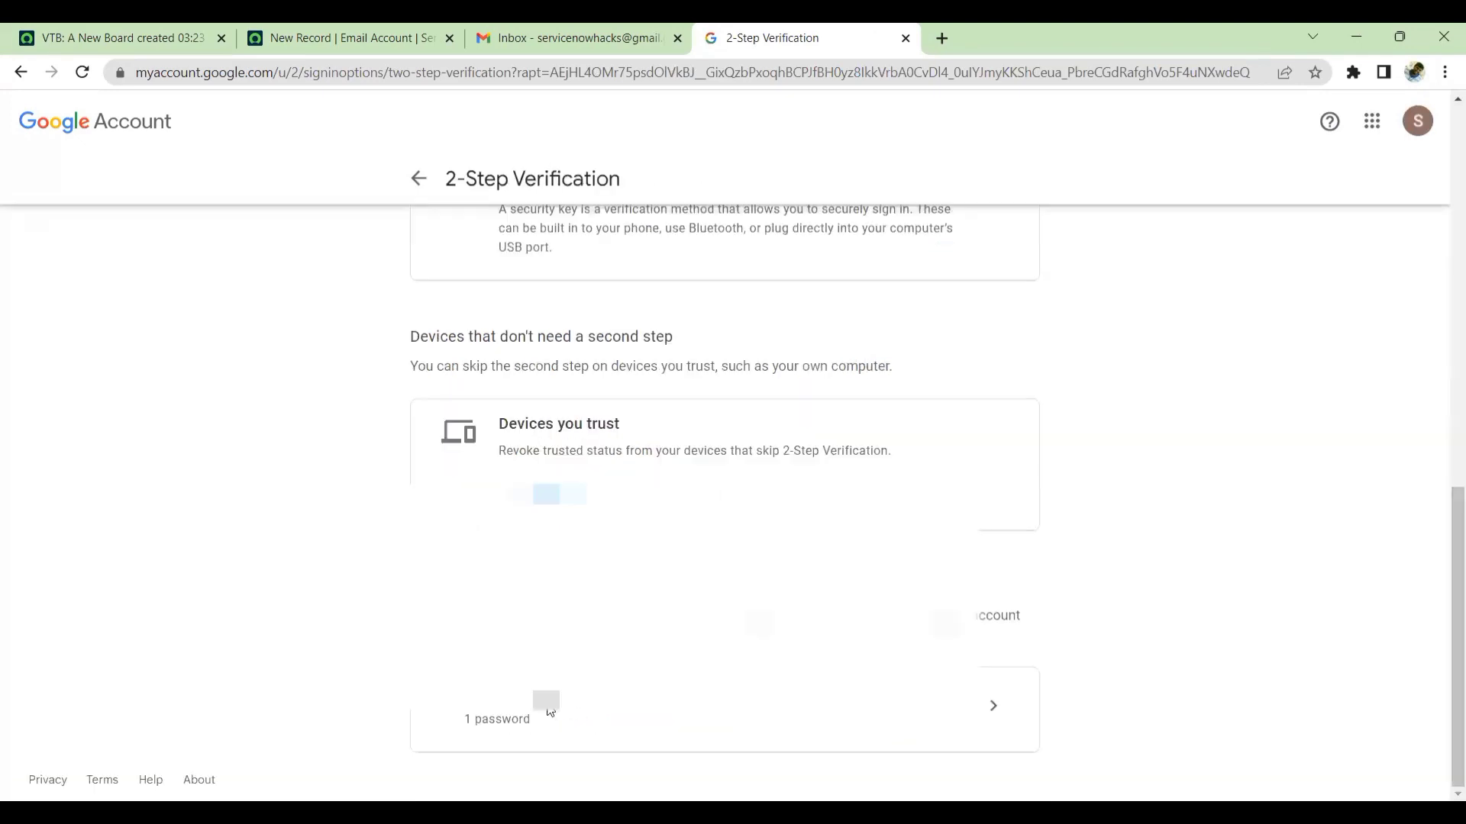
pyautogui.click(991, 703)
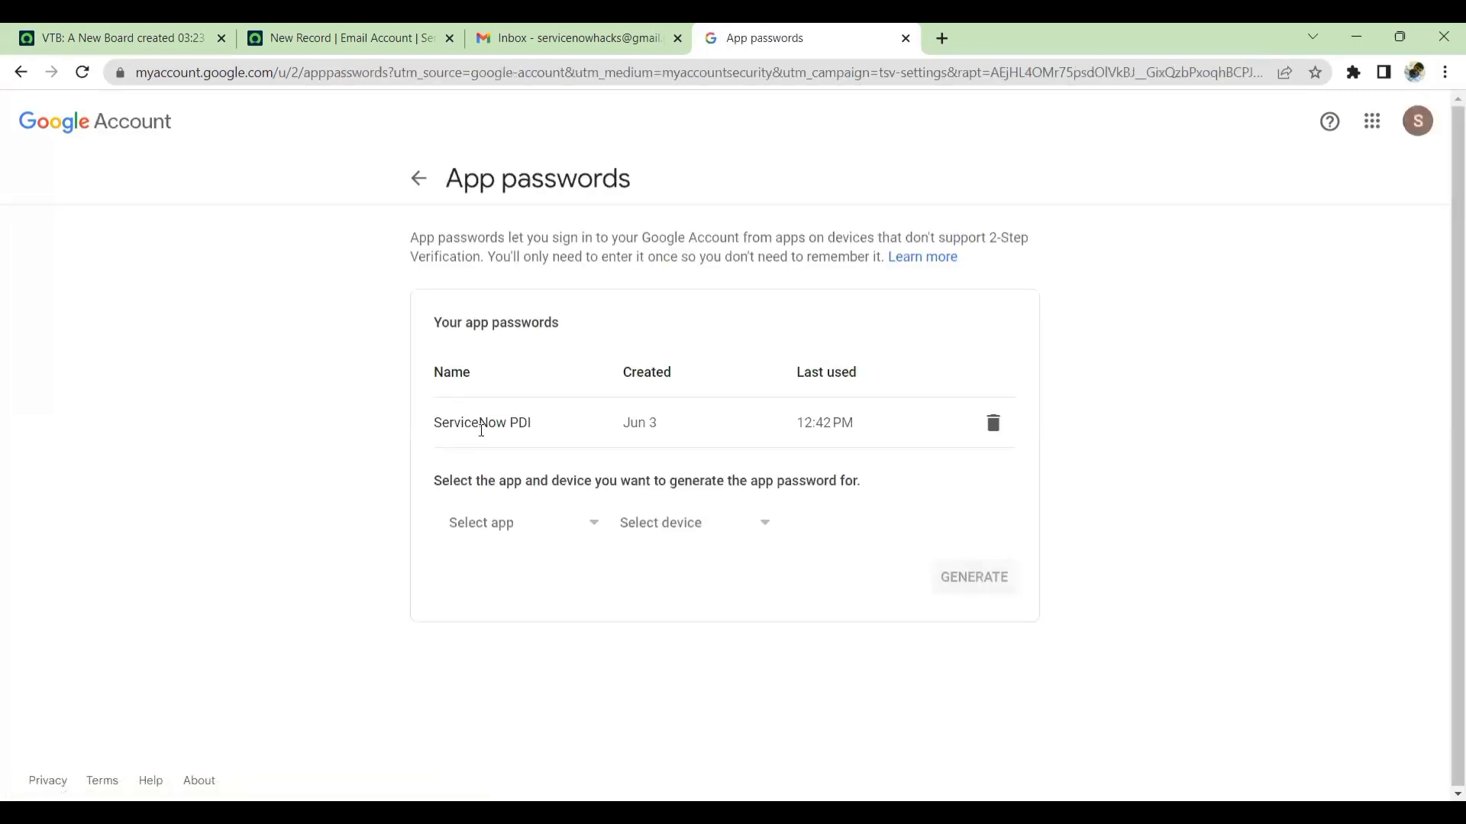
pyautogui.moveTo(454, 423); pyautogui.dragTo(548, 426)
pyautogui.click(365, 467)
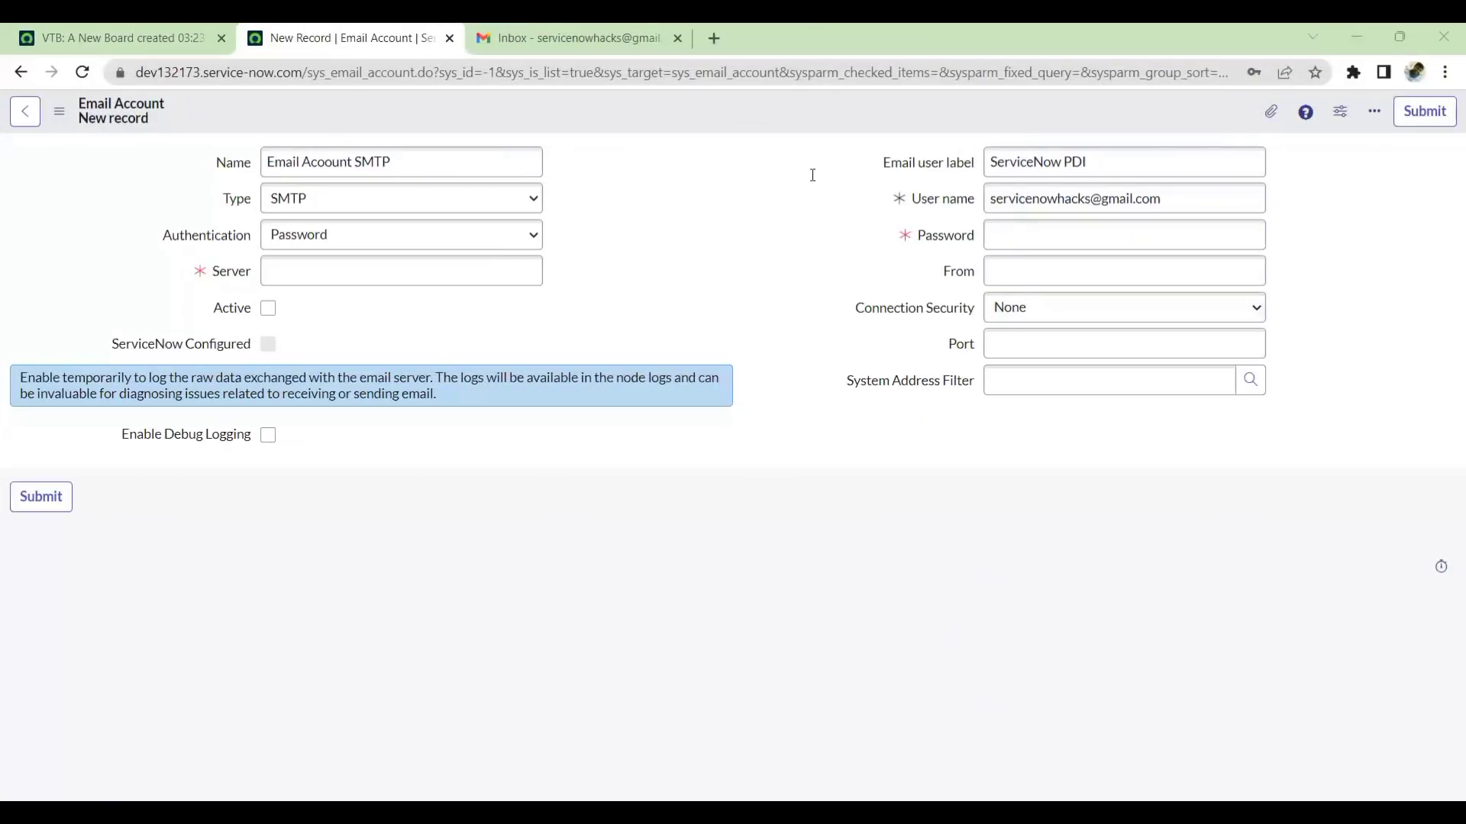
# Paste the app password and set the From address to the account's user name
pyautogui.click(883, 239)
pyautogui.hotkey('ctrl', 'v')
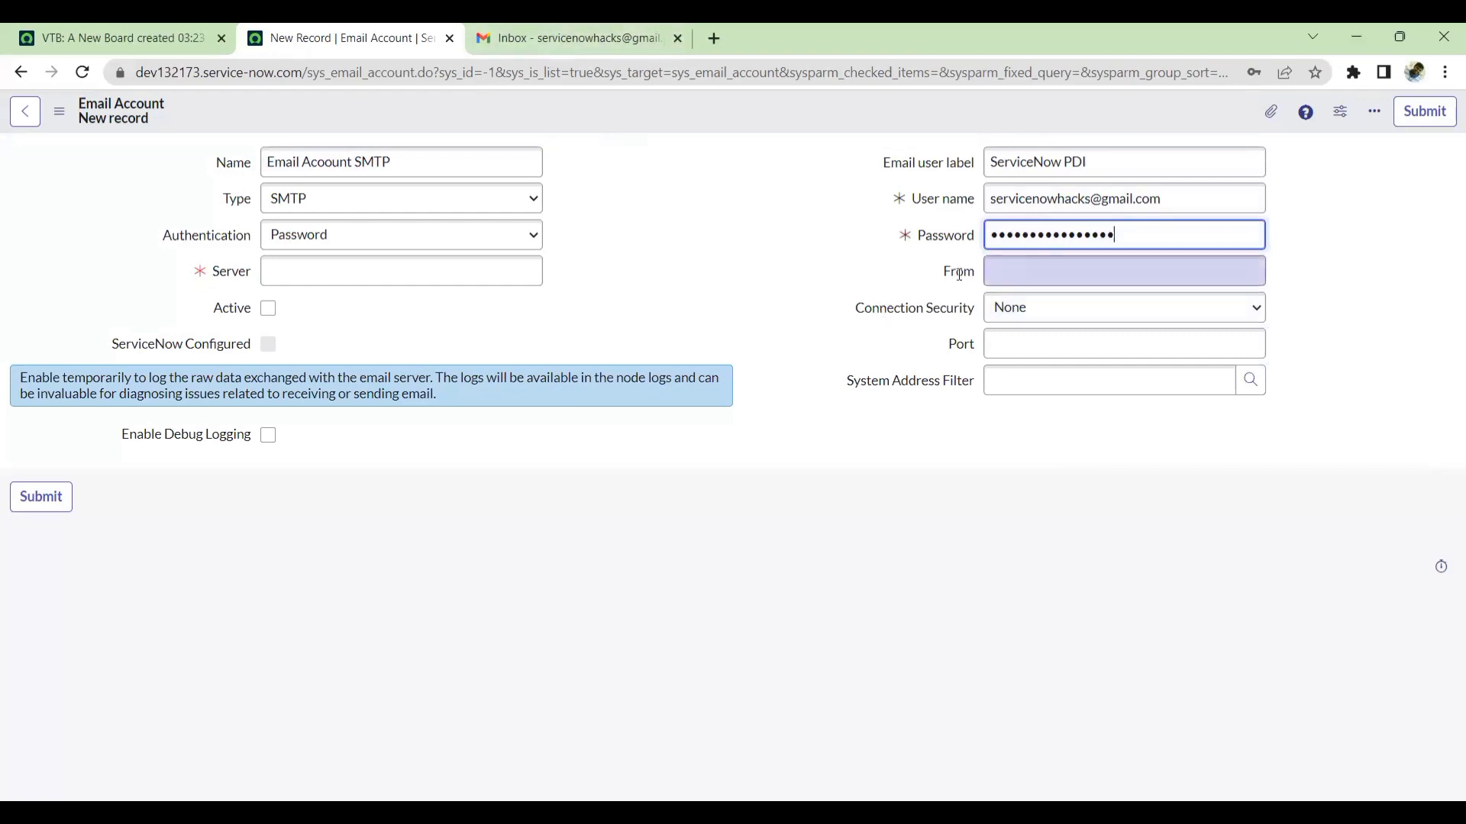
pyautogui.click(896, 203)
pyautogui.hotkey('ctrl', 'c')
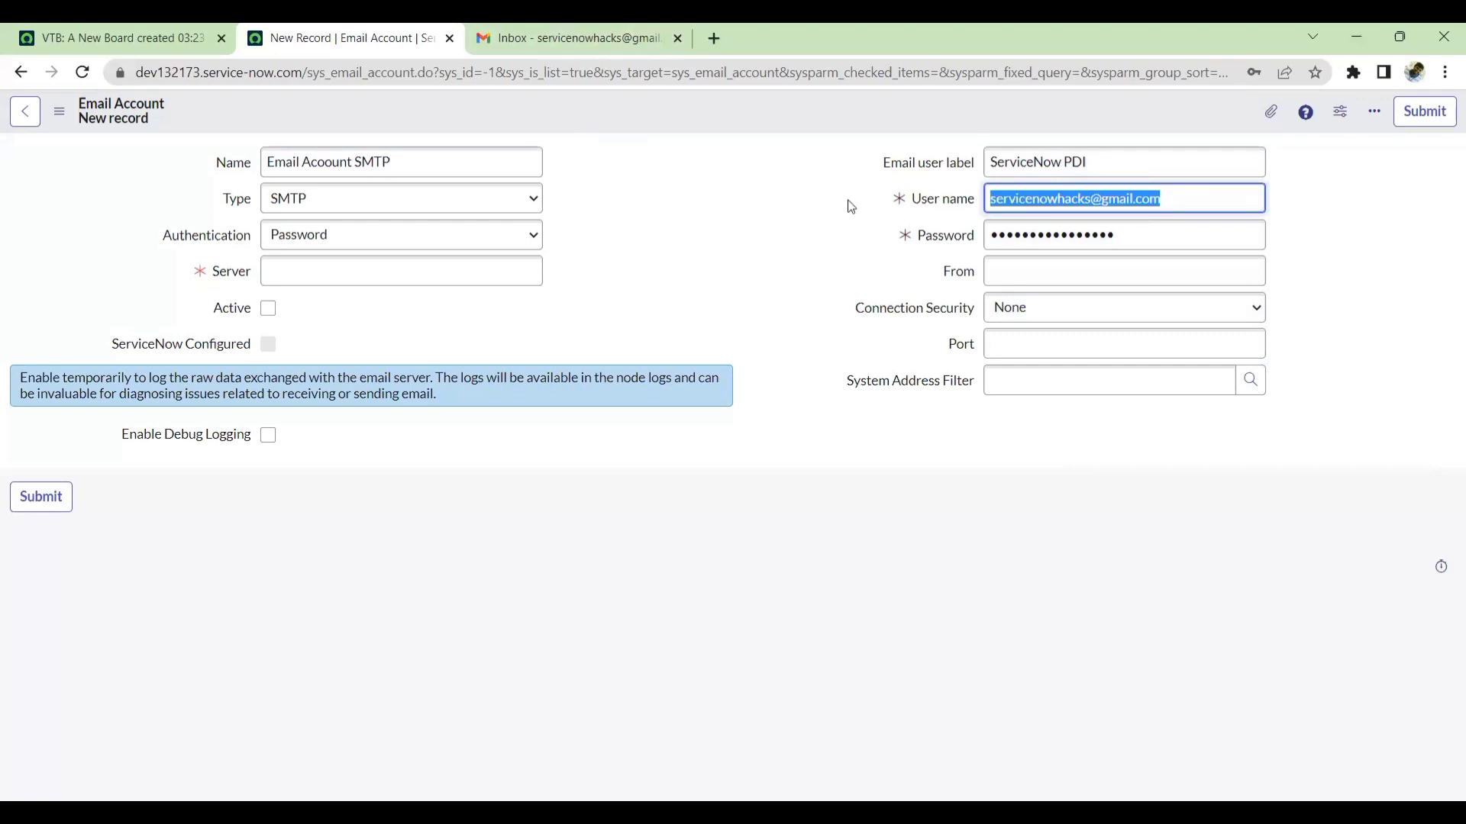
pyautogui.click(1005, 268)
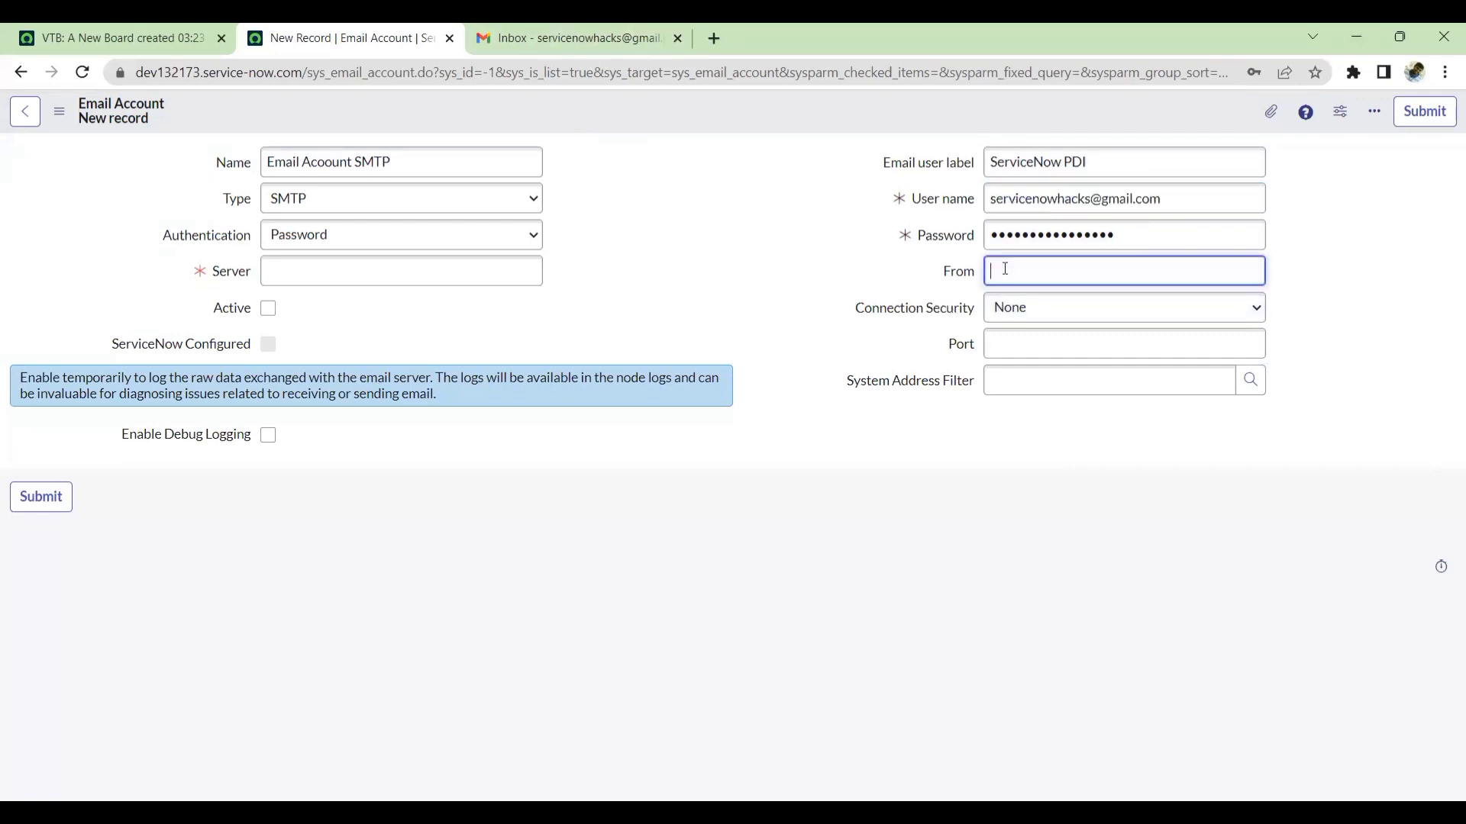
pyautogui.hotkey('ctrl', 'v')
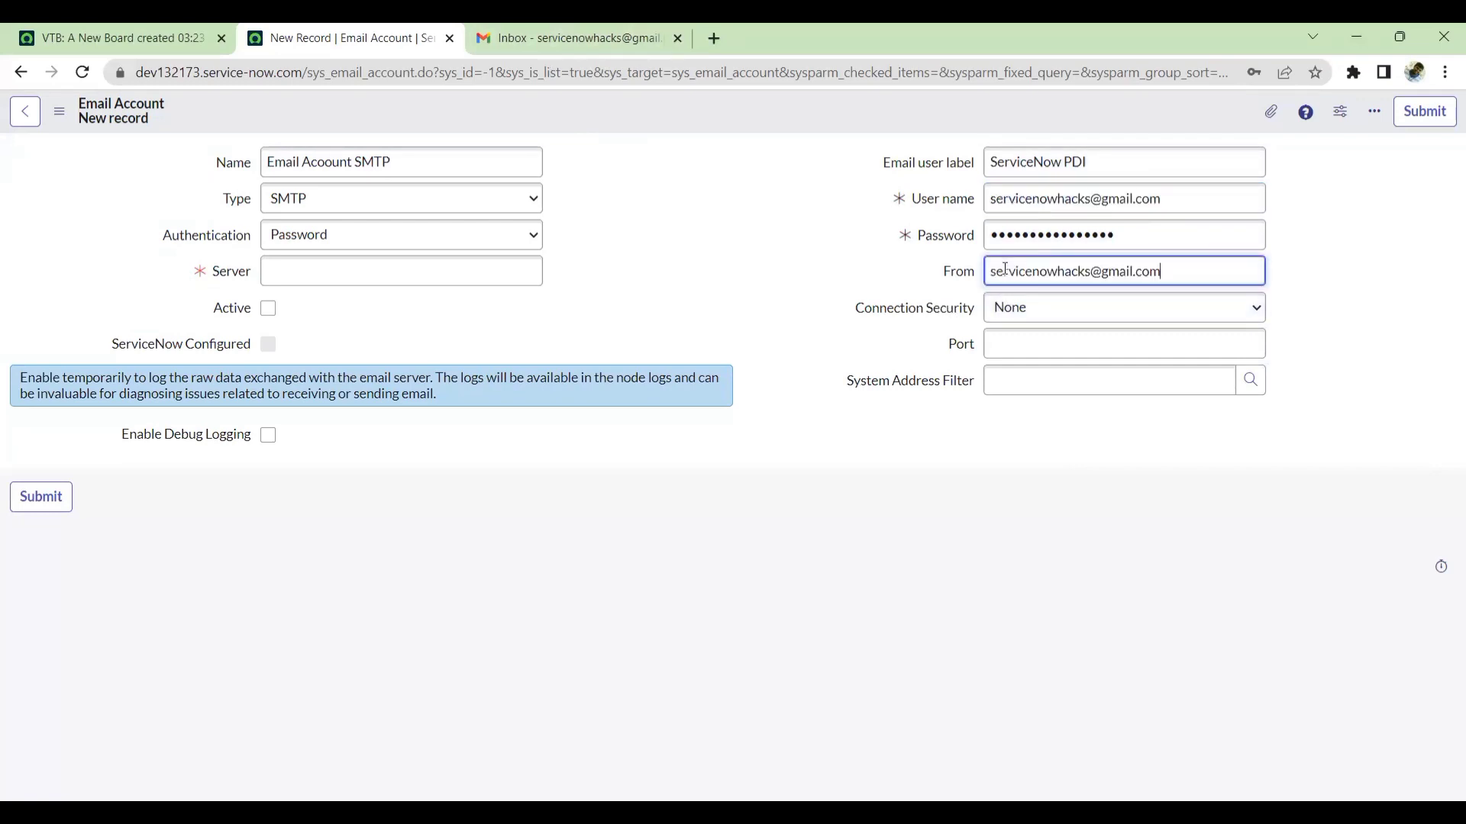
# Set connection security to SSL/TLS and the server to smtp.gmail.com
pyautogui.click(1018, 309)
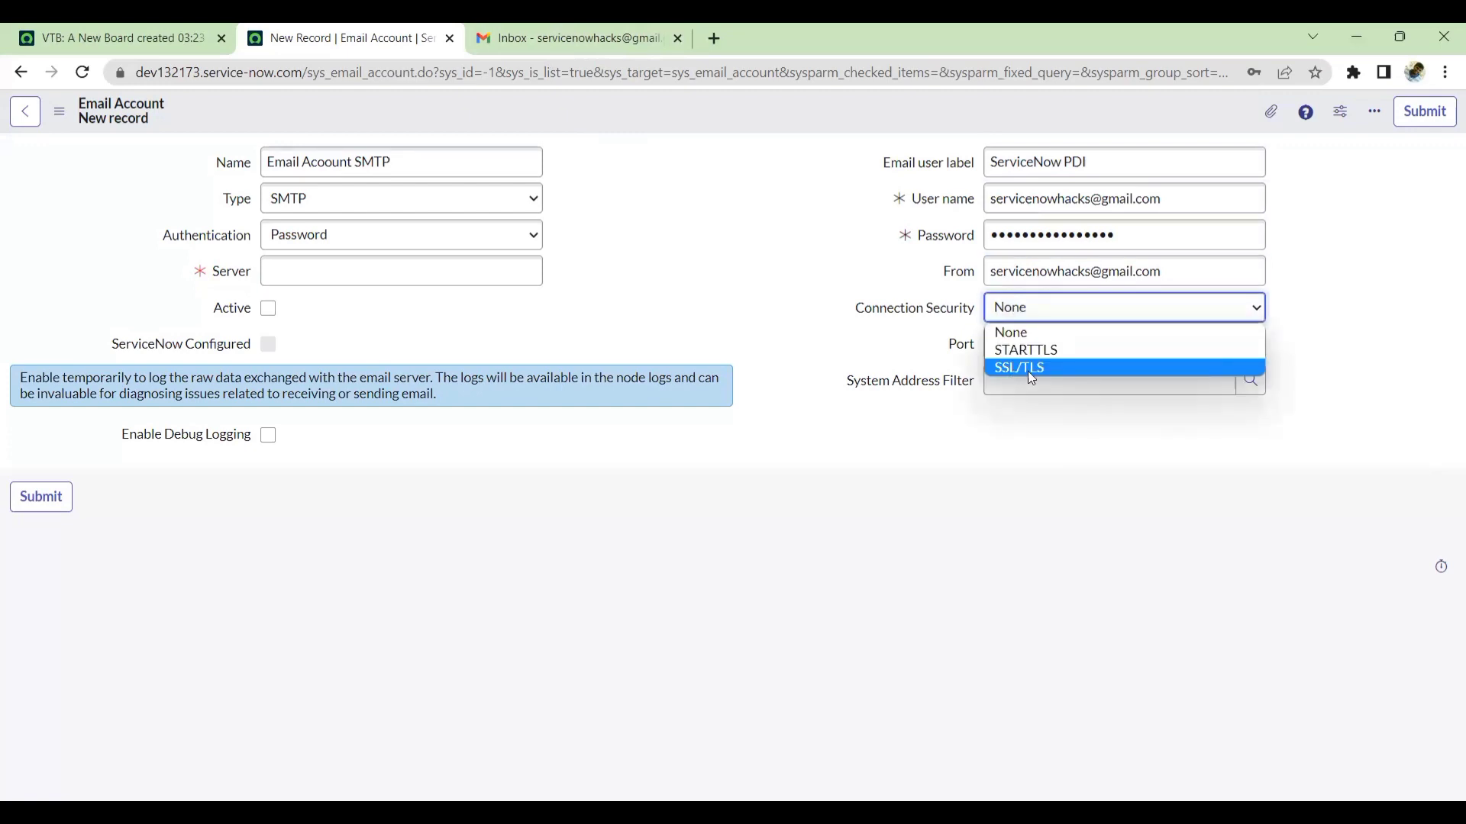
pyautogui.click(1030, 370)
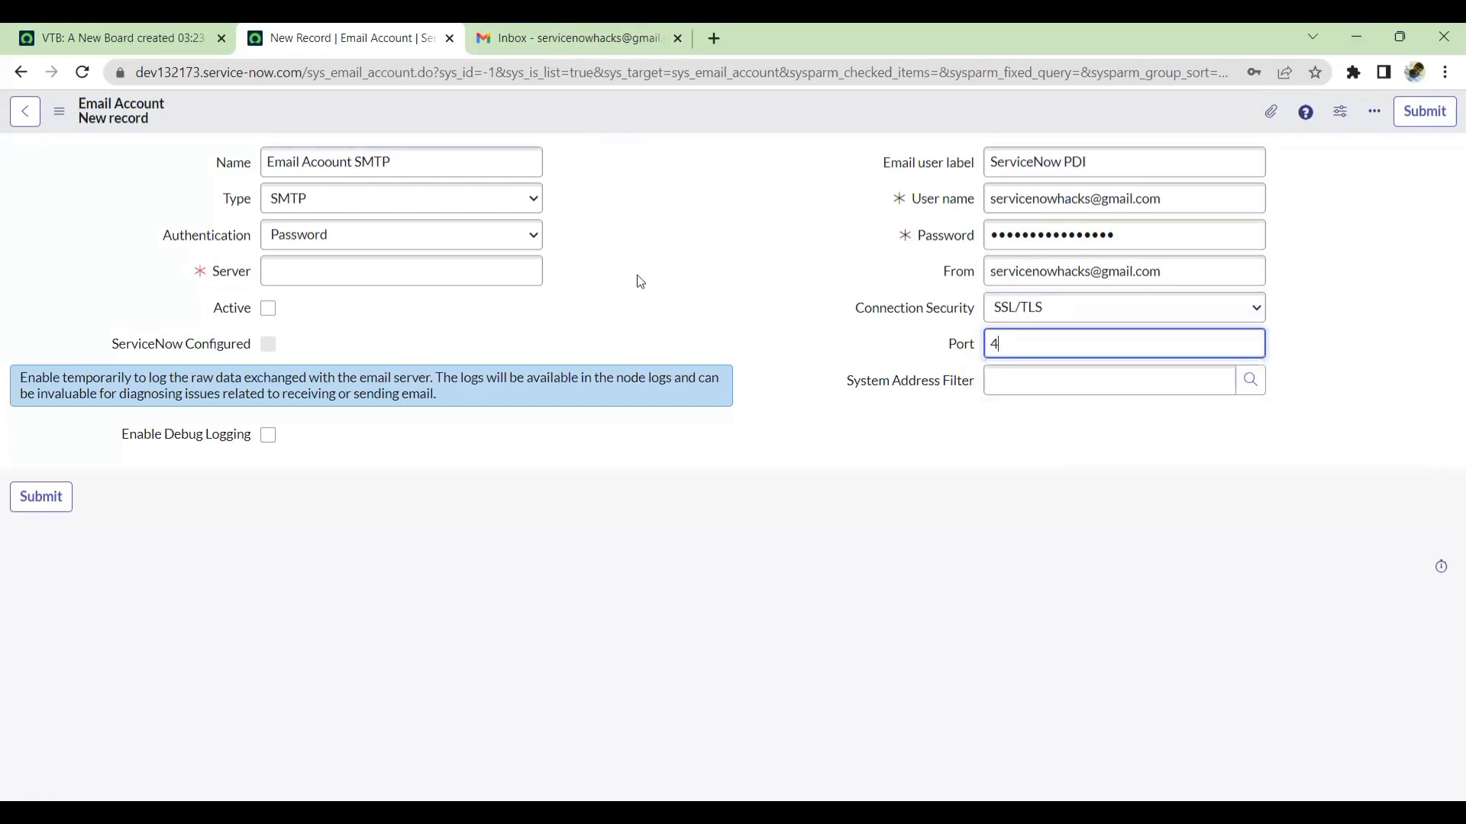
pyautogui.click(347, 268)
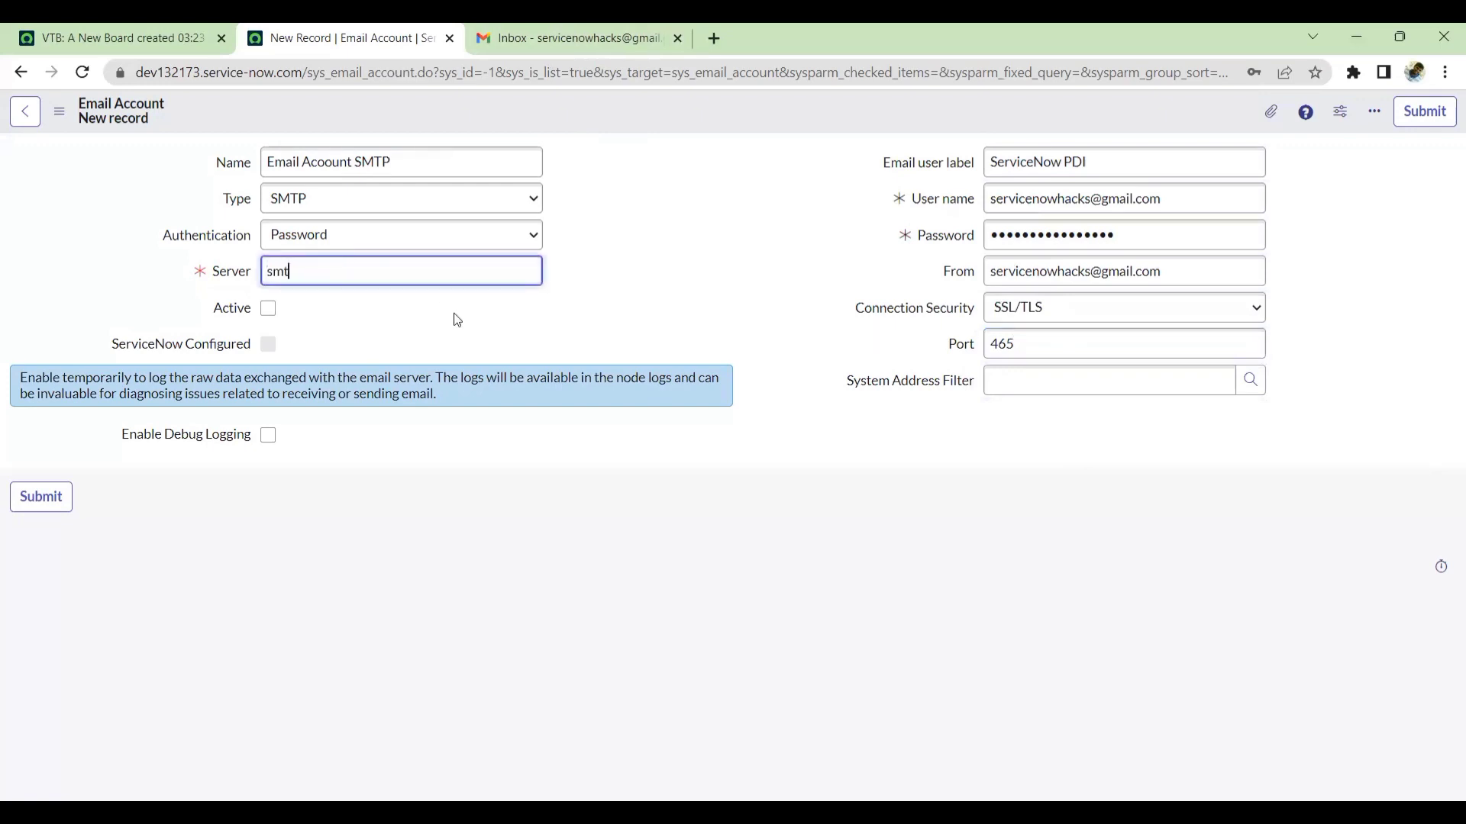
pyautogui.write('smtp.gmail.com')
# Save the SMTP account and run Test Connection, which reports Connection Successful
pyautogui.rightClick(655, 108)
pyautogui.click(678, 120)
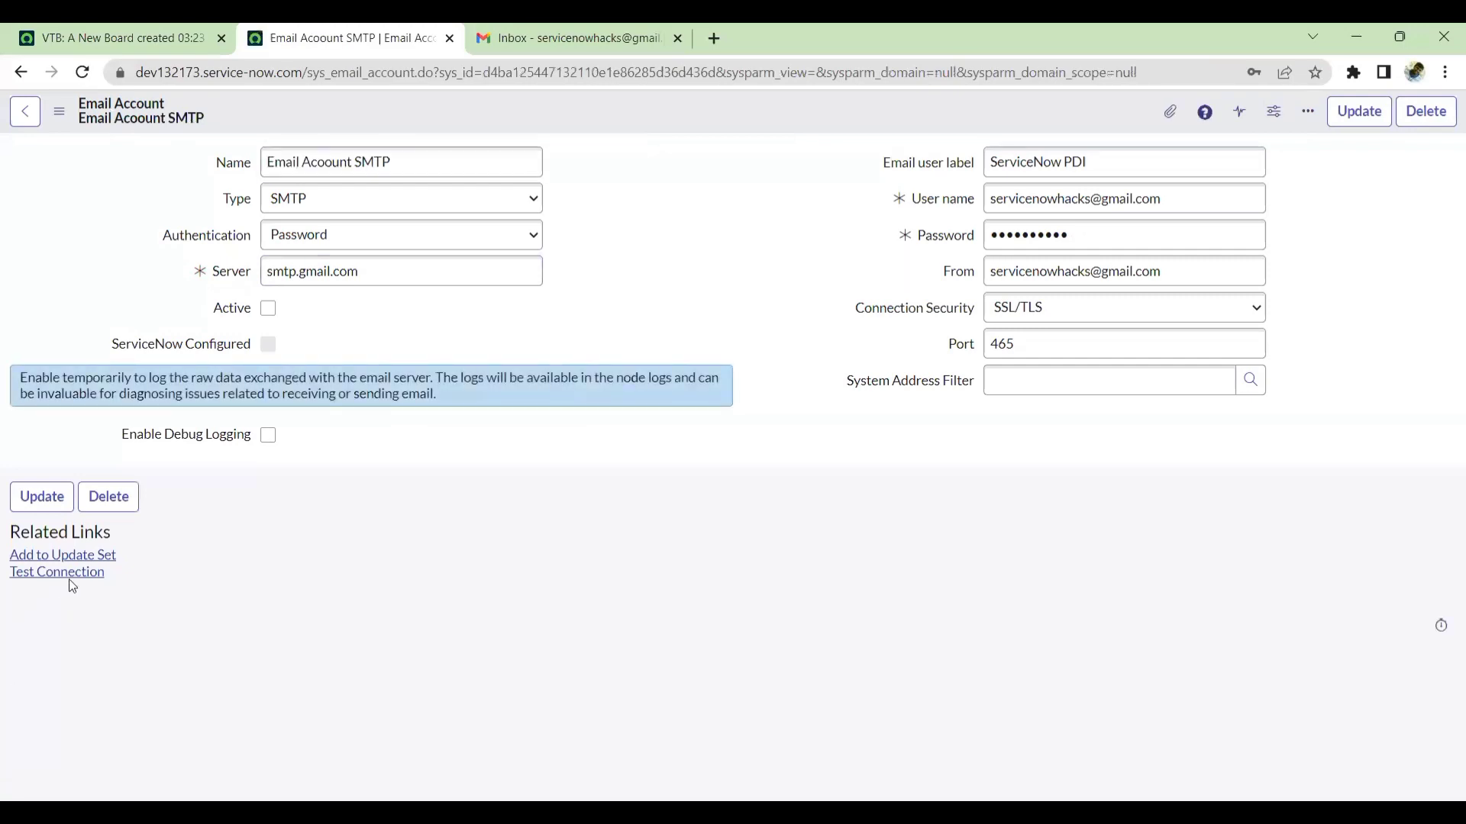
pyautogui.click(70, 577)
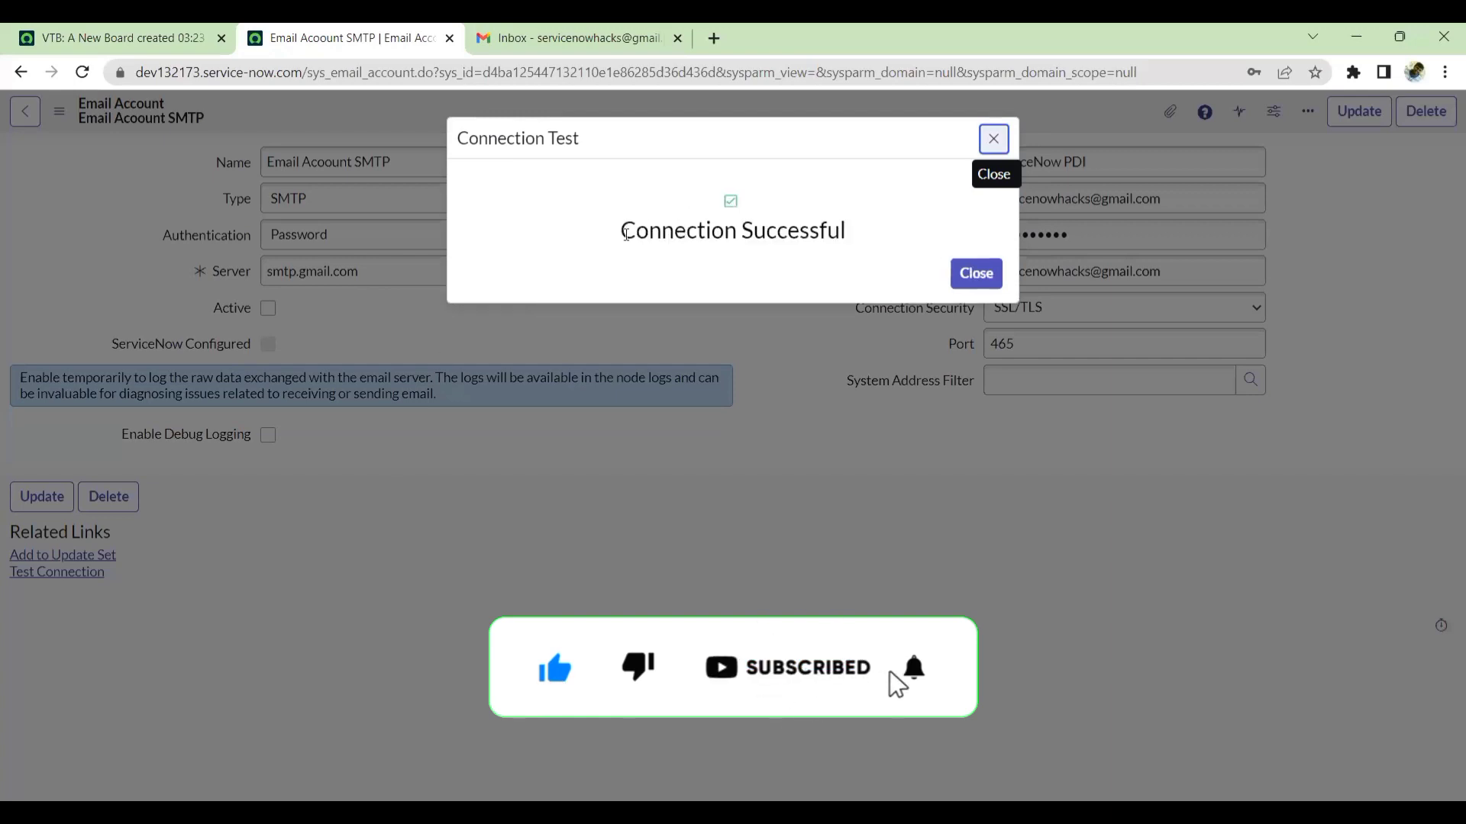
pyautogui.moveTo(627, 233); pyautogui.dragTo(847, 232)
pyautogui.click(976, 273)
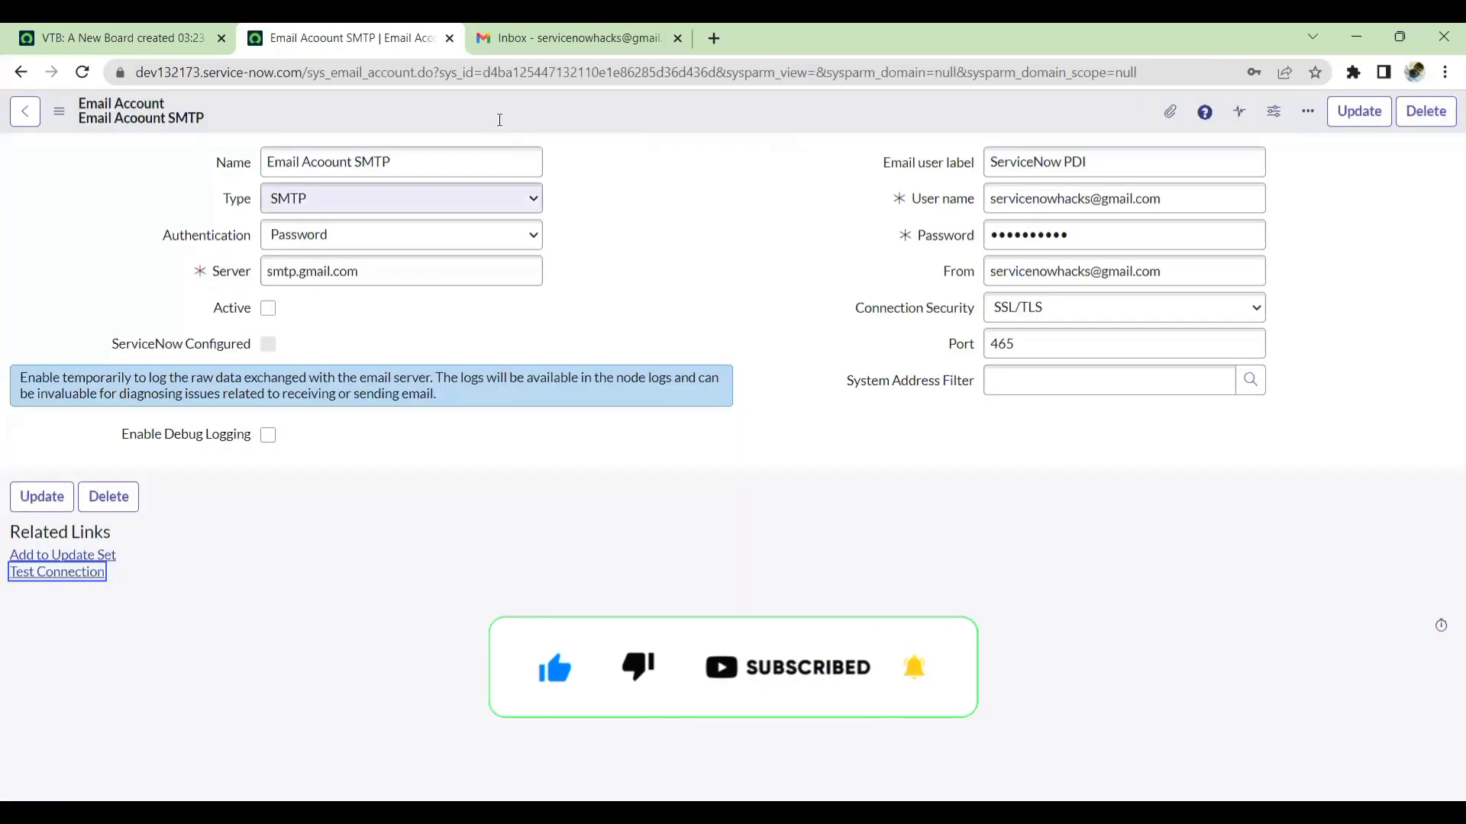
# Mark the SMTP account Active, save it, and close its tab
pyautogui.doubleClick(397, 163)
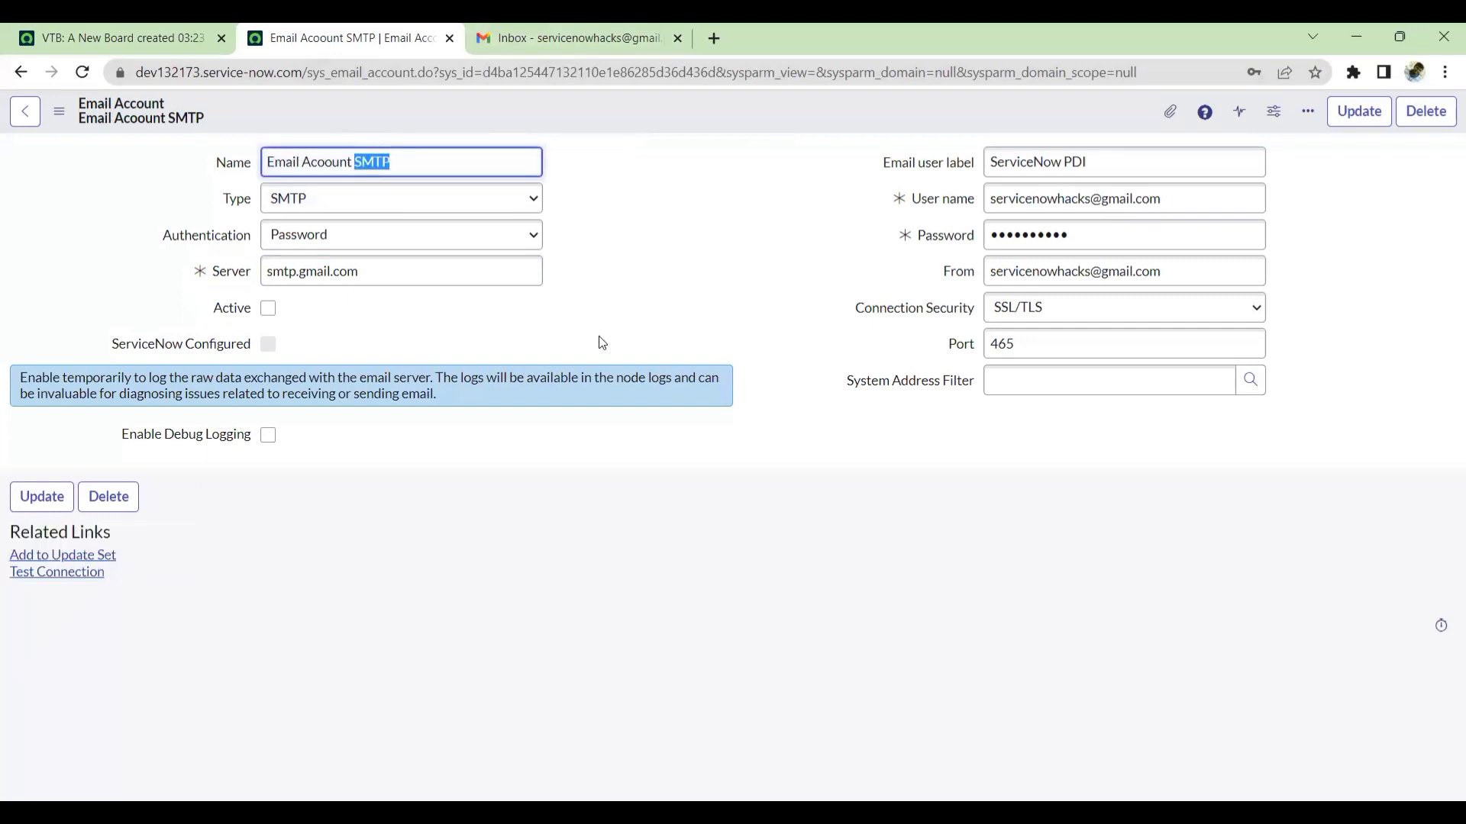
pyautogui.click(268, 309)
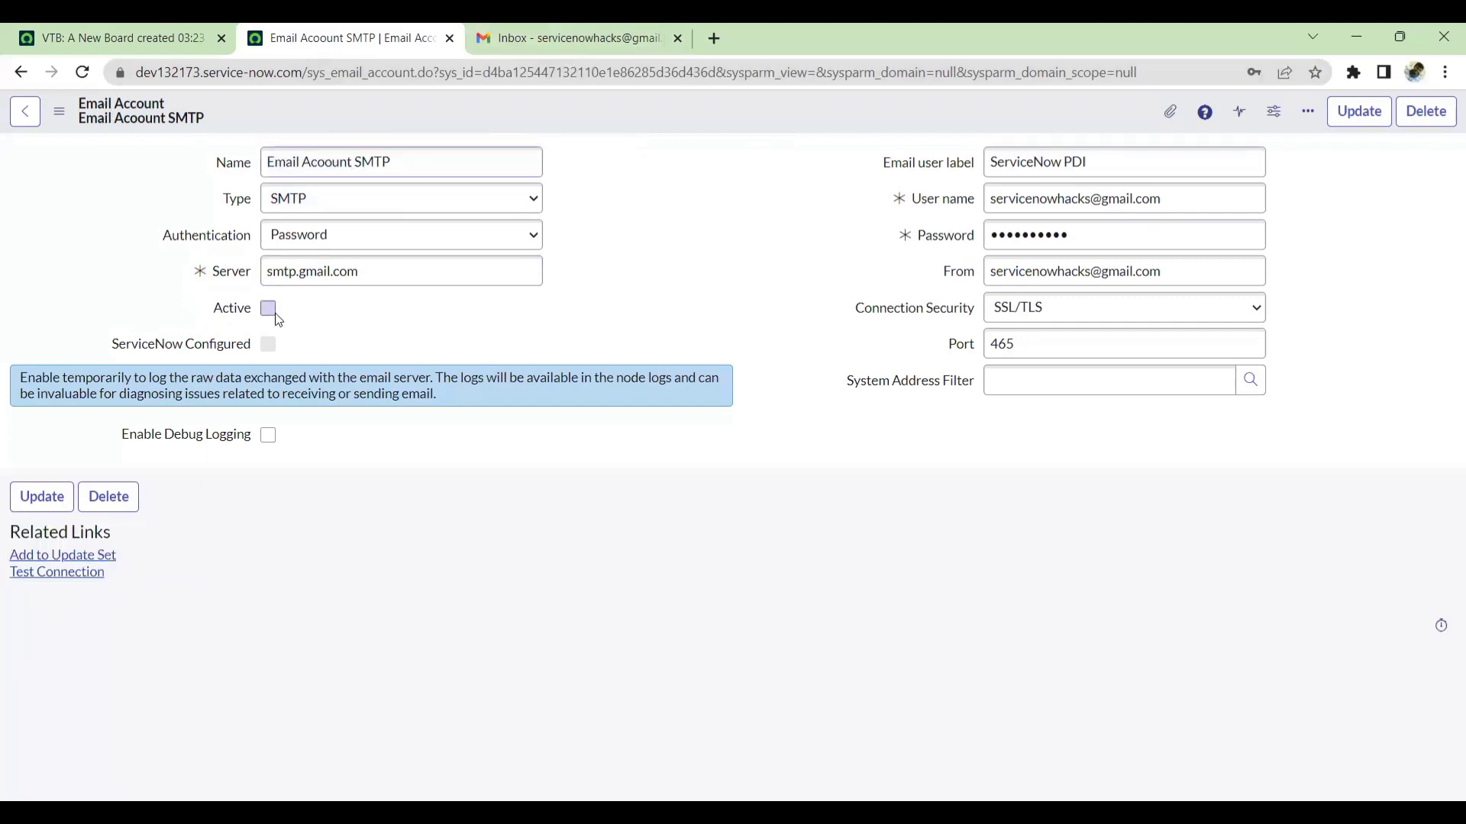
pyautogui.rightClick(579, 118)
pyautogui.click(599, 134)
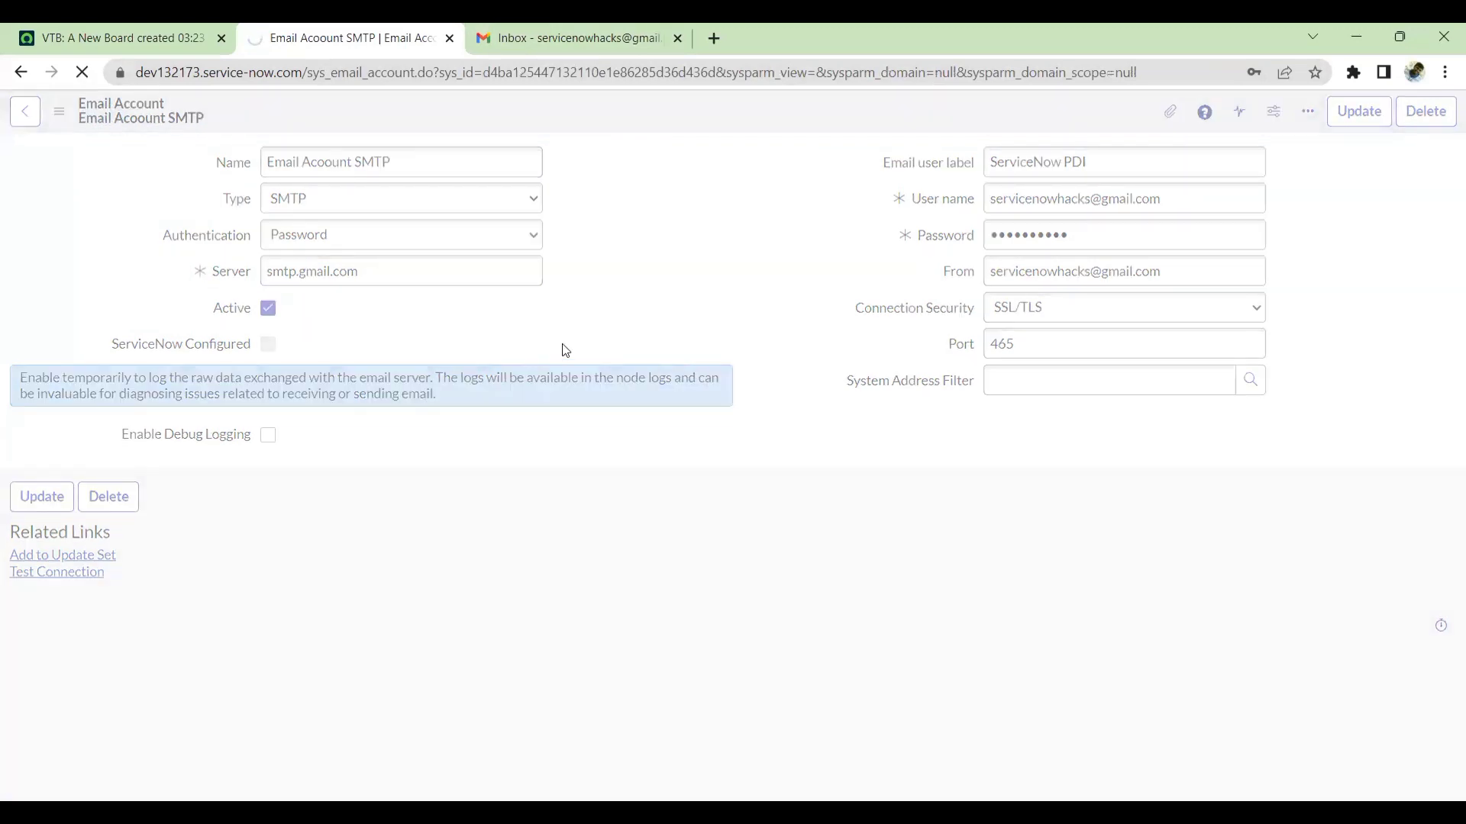
pyautogui.tripleClick(361, 177)
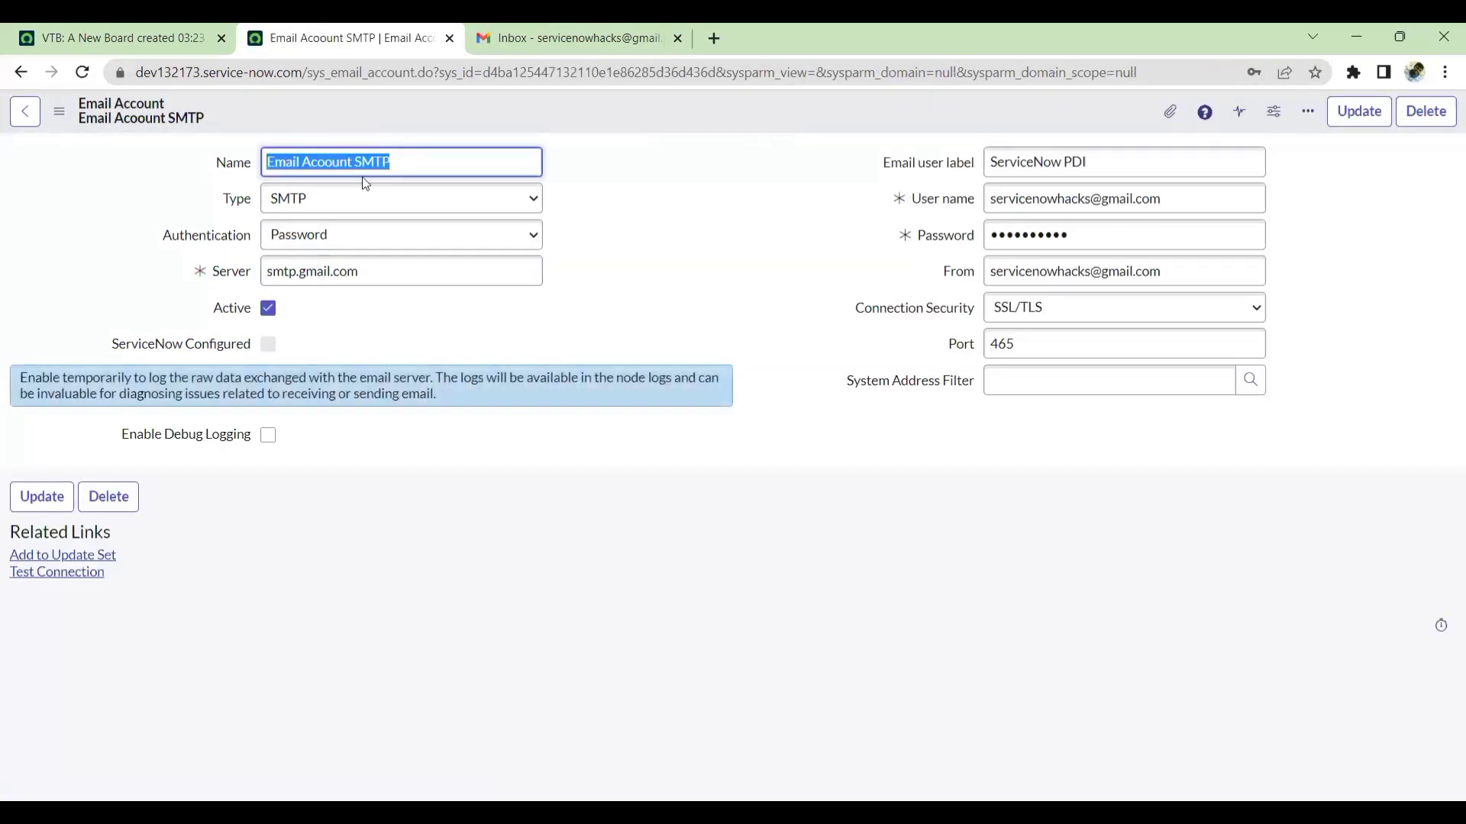
pyautogui.click(449, 38)
# Open Email Properties via an 'email' navigator search and enable email sending
pyautogui.click(153, 38)
pyautogui.click(40, 174)
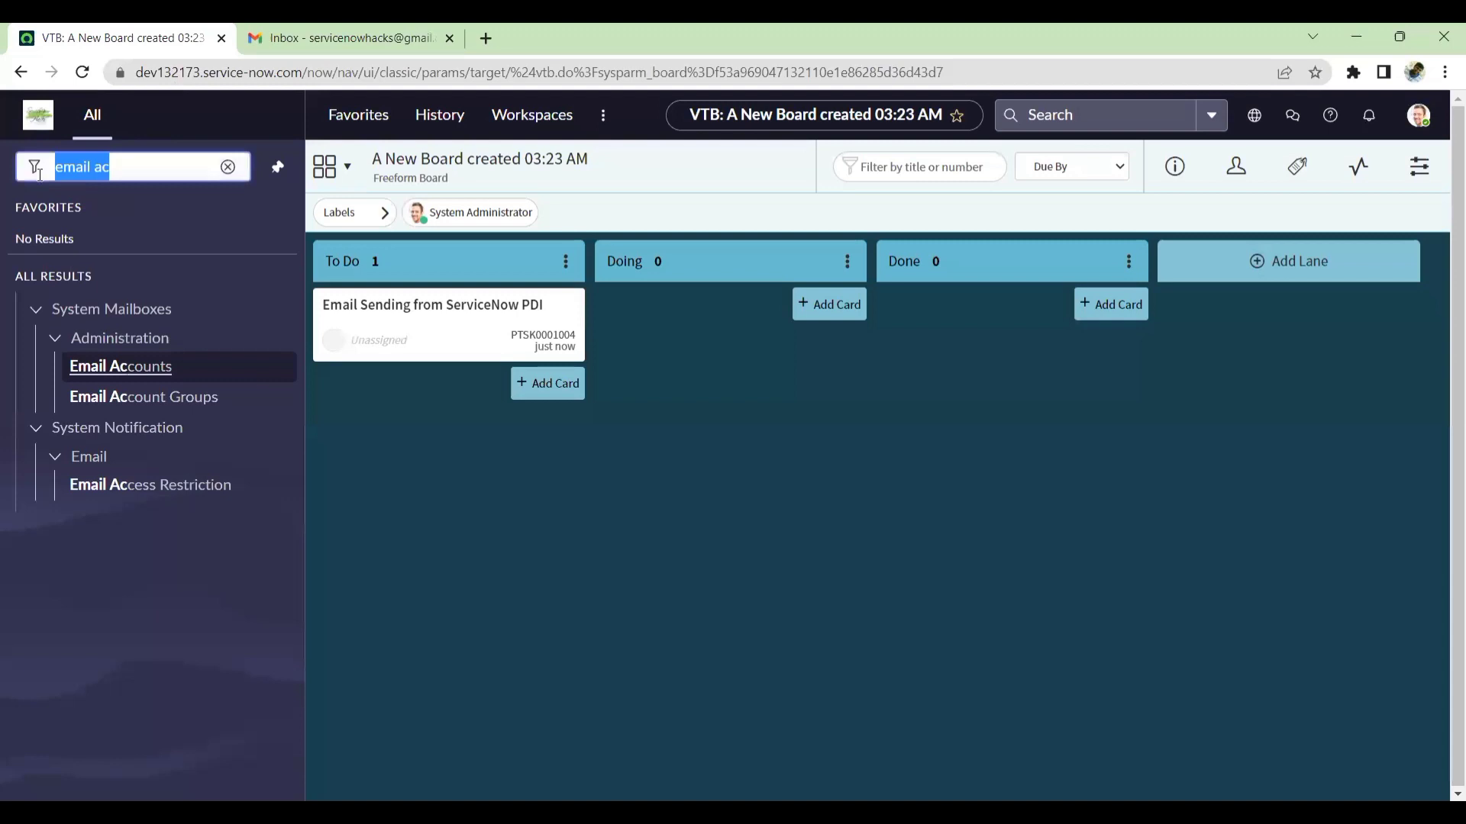
pyautogui.write('email')
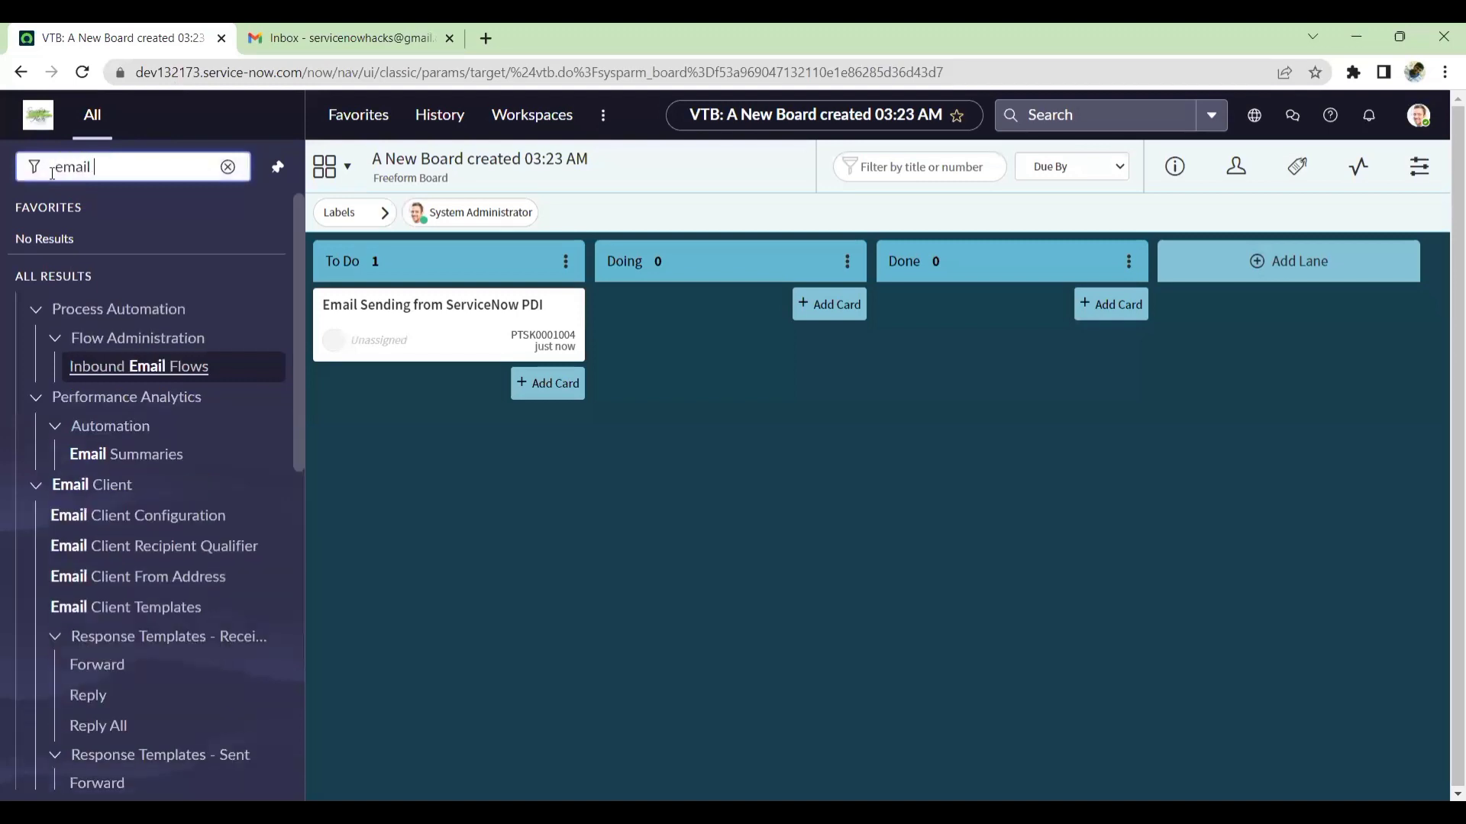
pyautogui.click(159, 370)
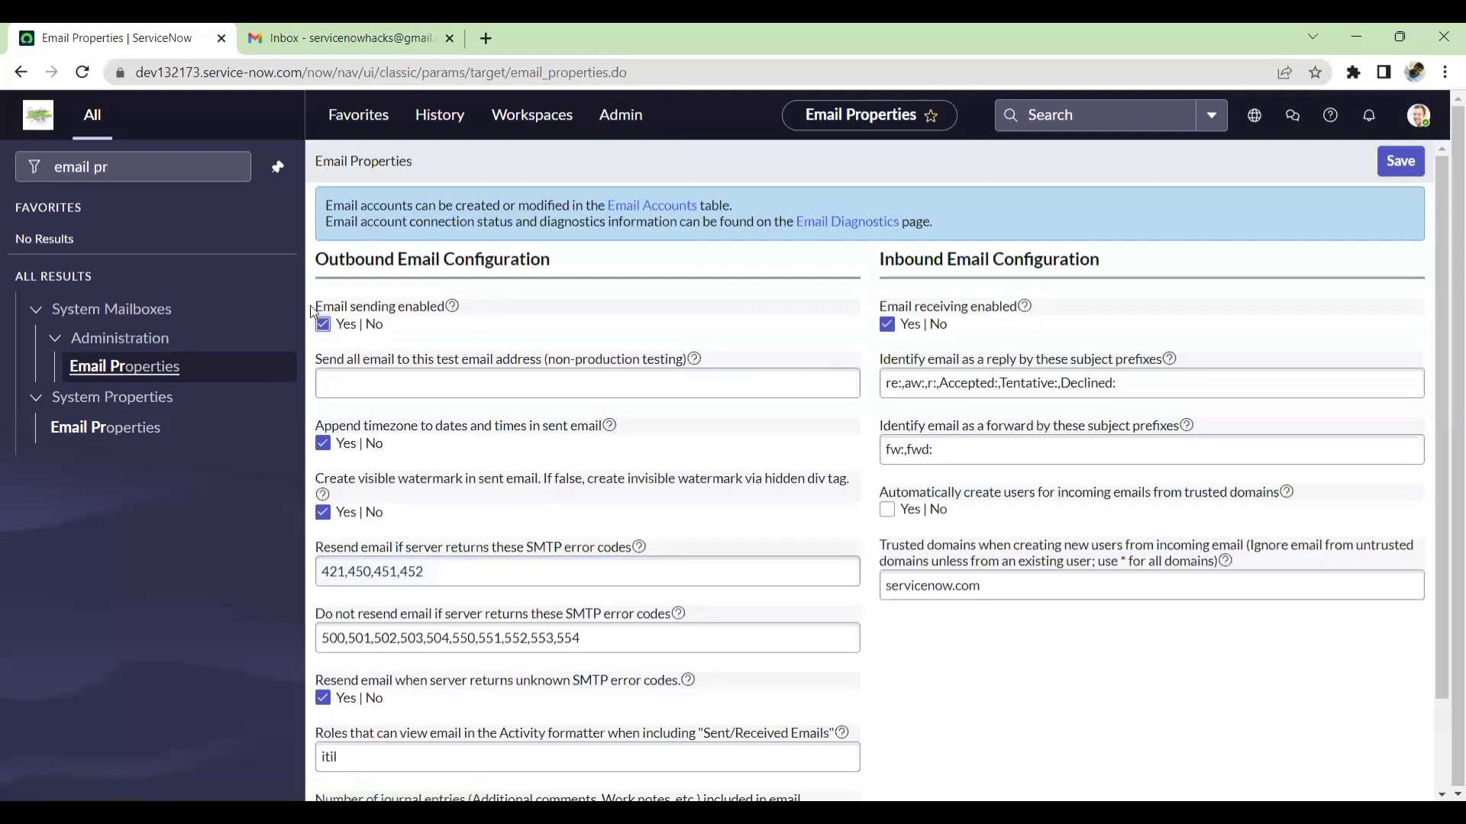
pyautogui.moveTo(317, 310); pyautogui.dragTo(481, 318)
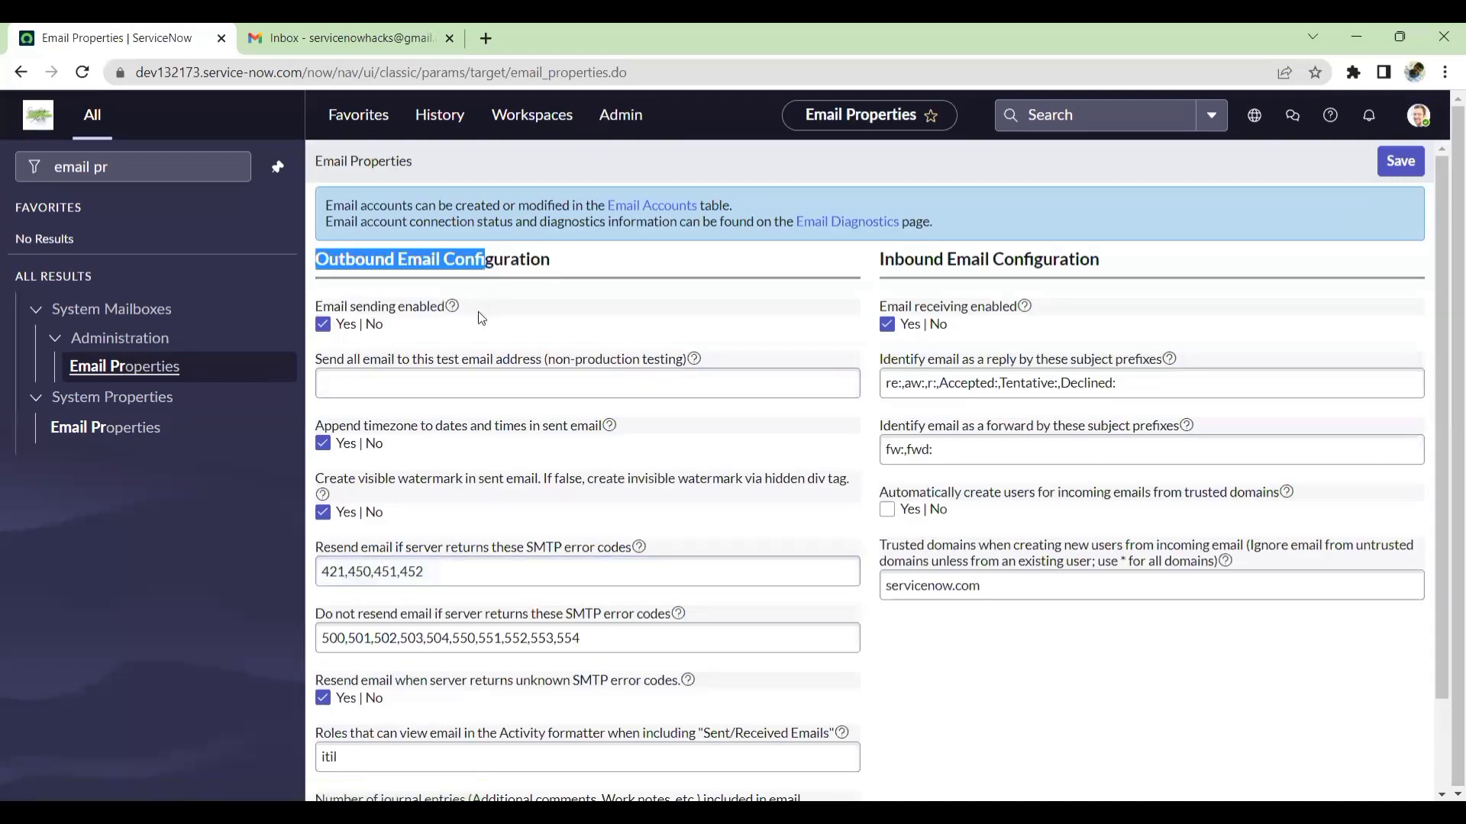
pyautogui.click(323, 324)
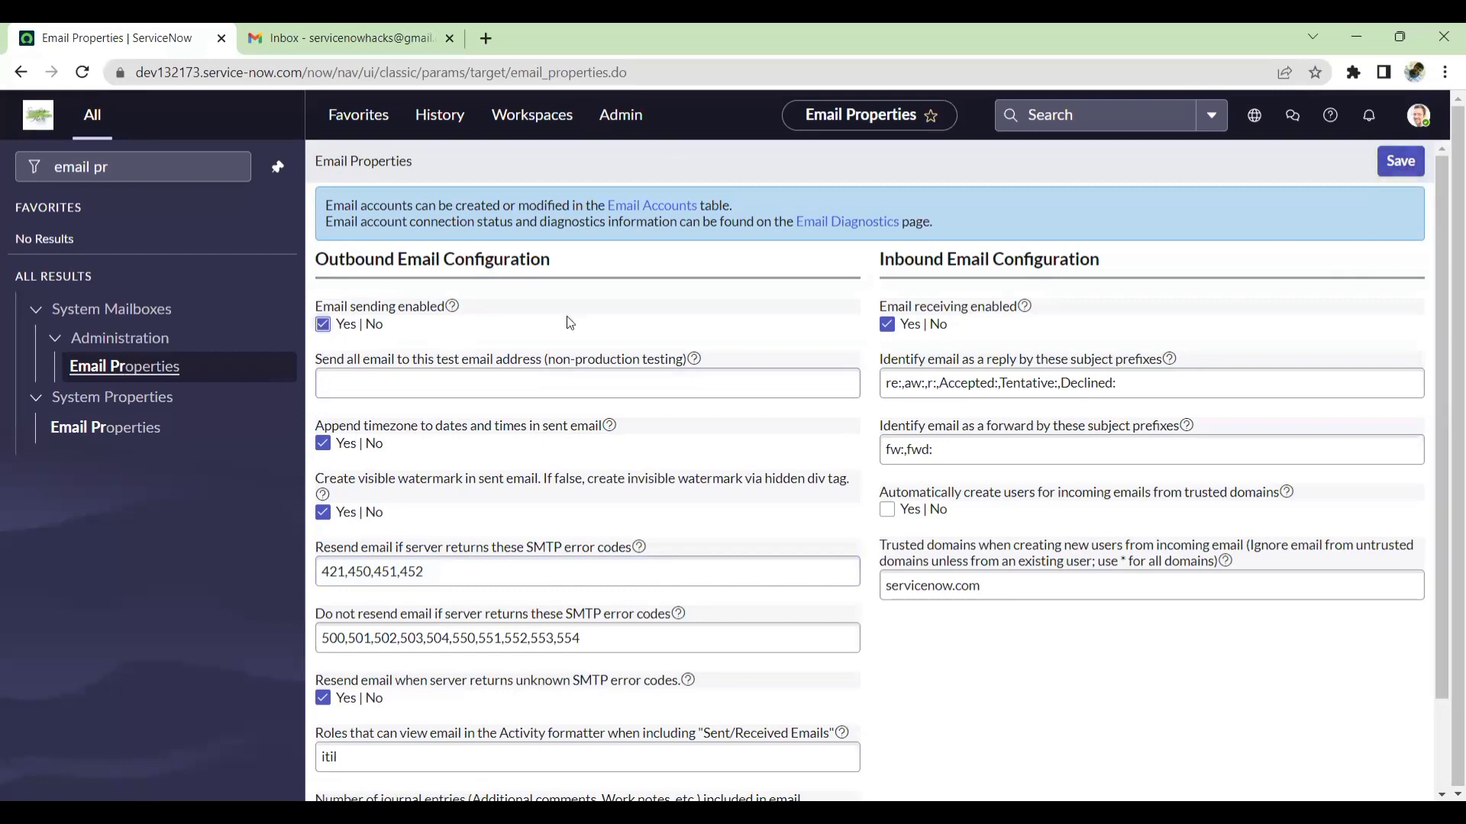
# Replace the navigator filter with 'incident'
pyautogui.hotkey('ctrl', 'a')
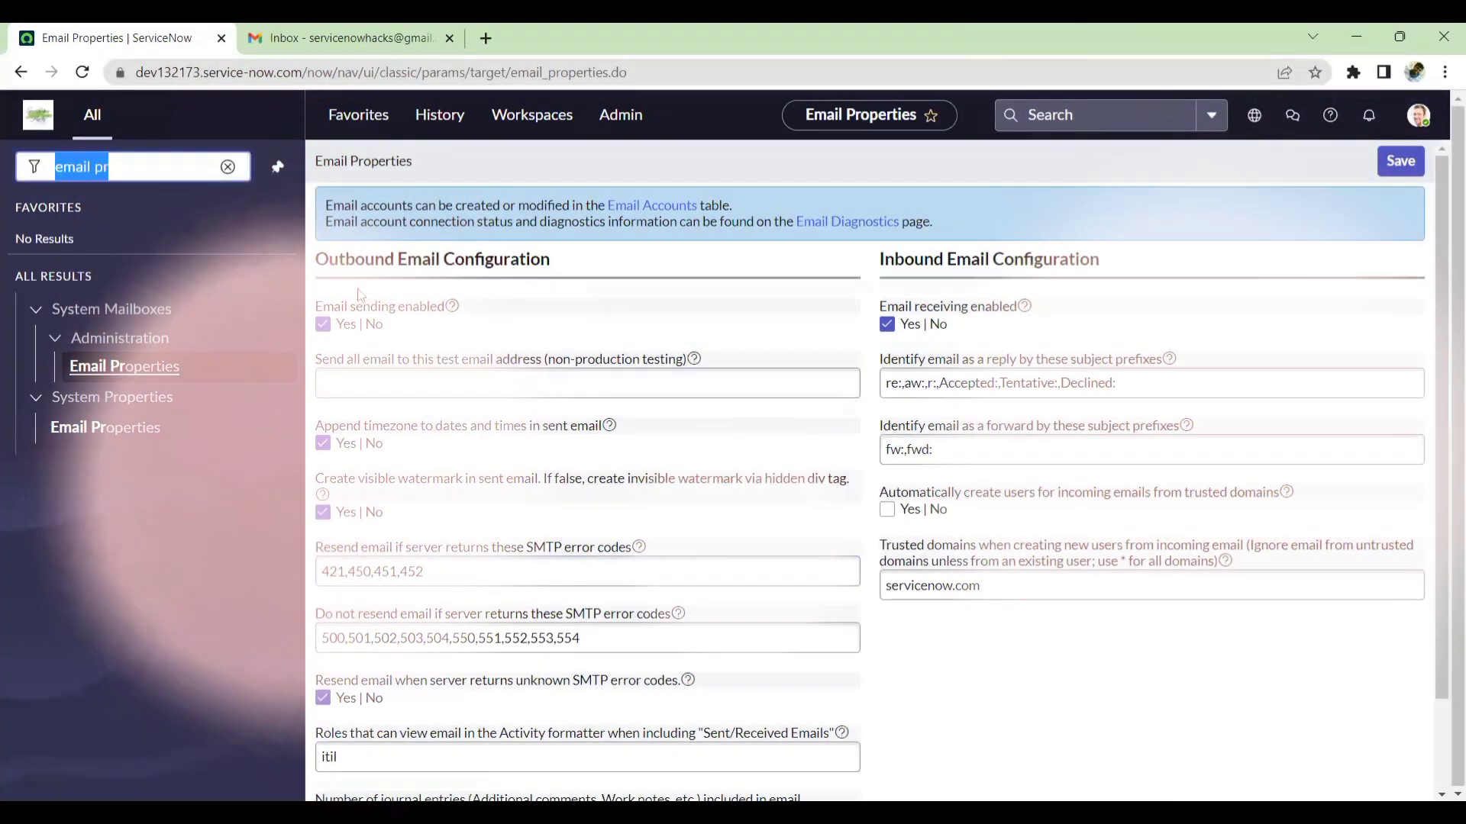
pyautogui.press('BackSpace')
pyautogui.write('inc')
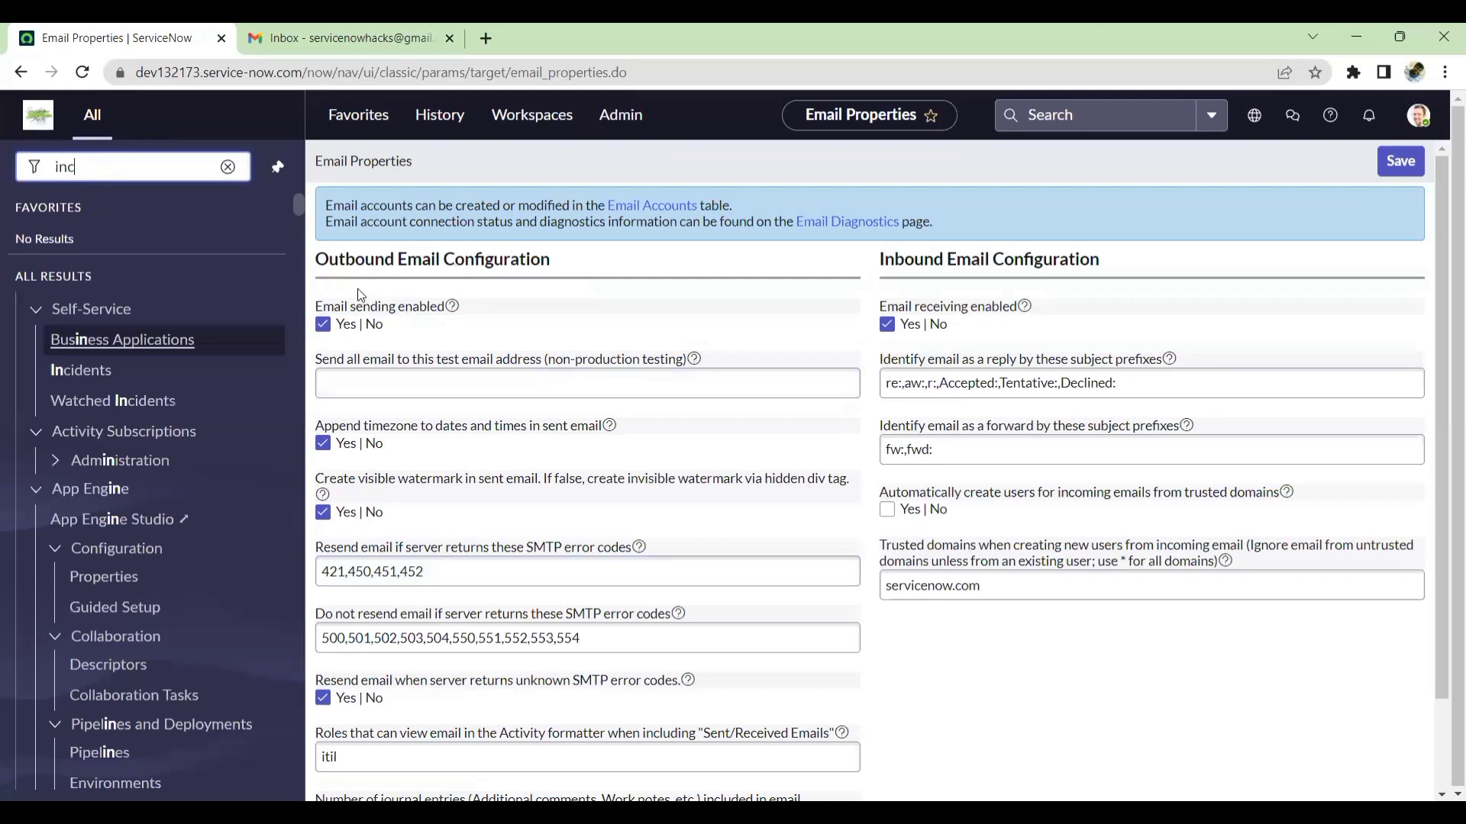
pyautogui.write('ident')
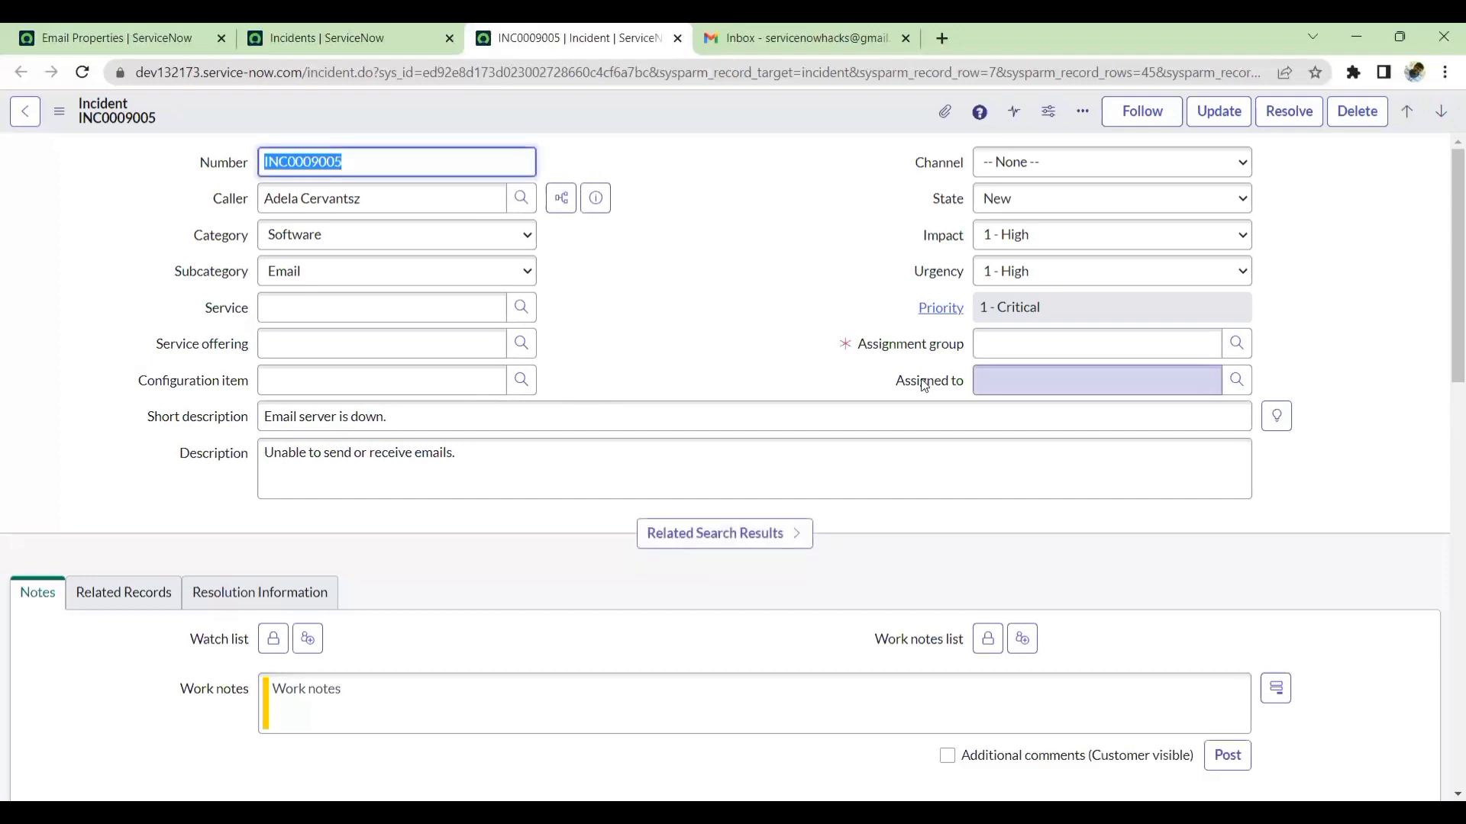
# Assign INC0009005 to group Incident Management and user Incident Manager, then save it
pyautogui.click(1019, 380)
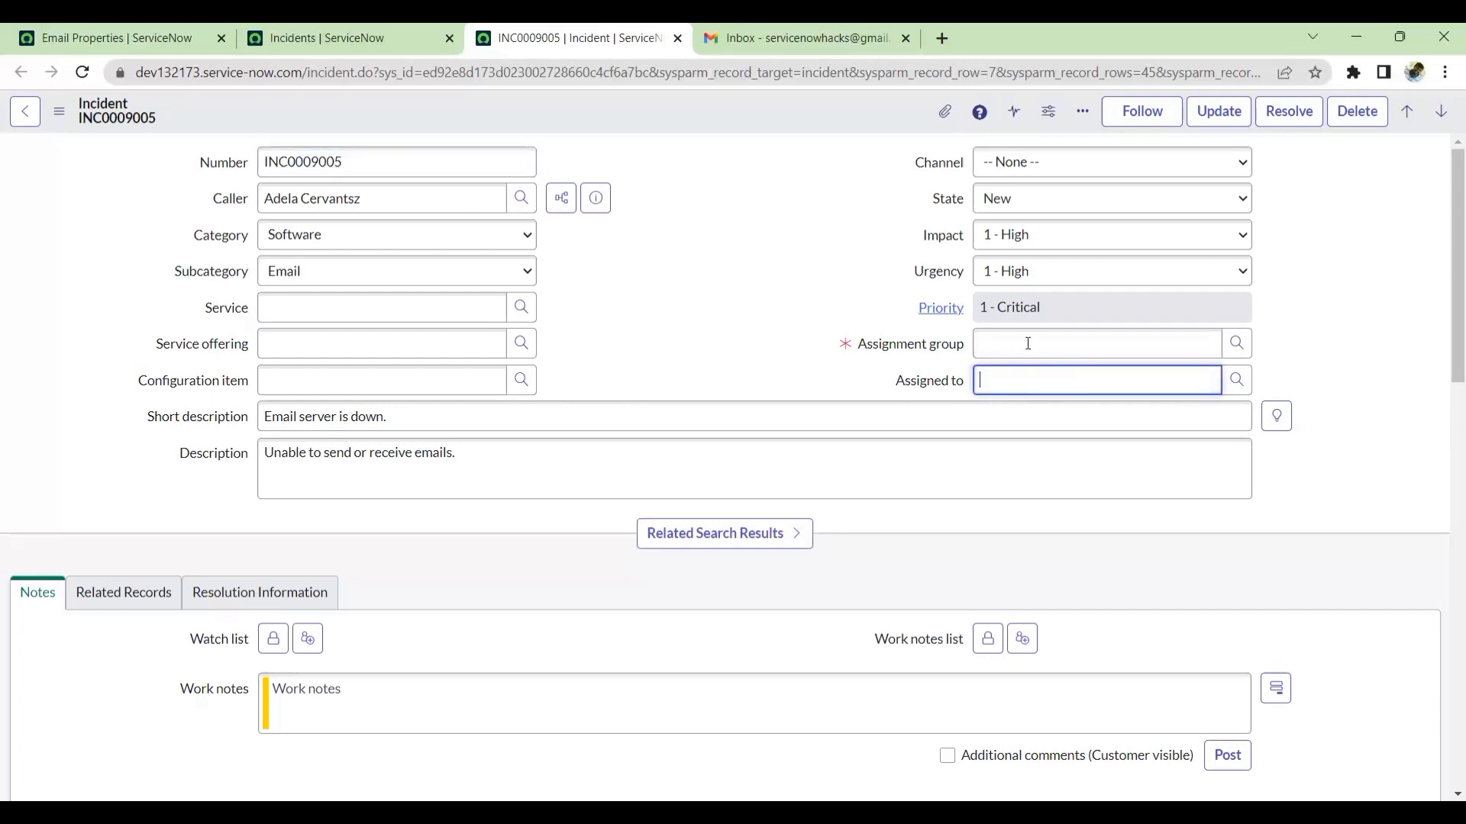
pyautogui.click(1028, 345)
pyautogui.write('*')
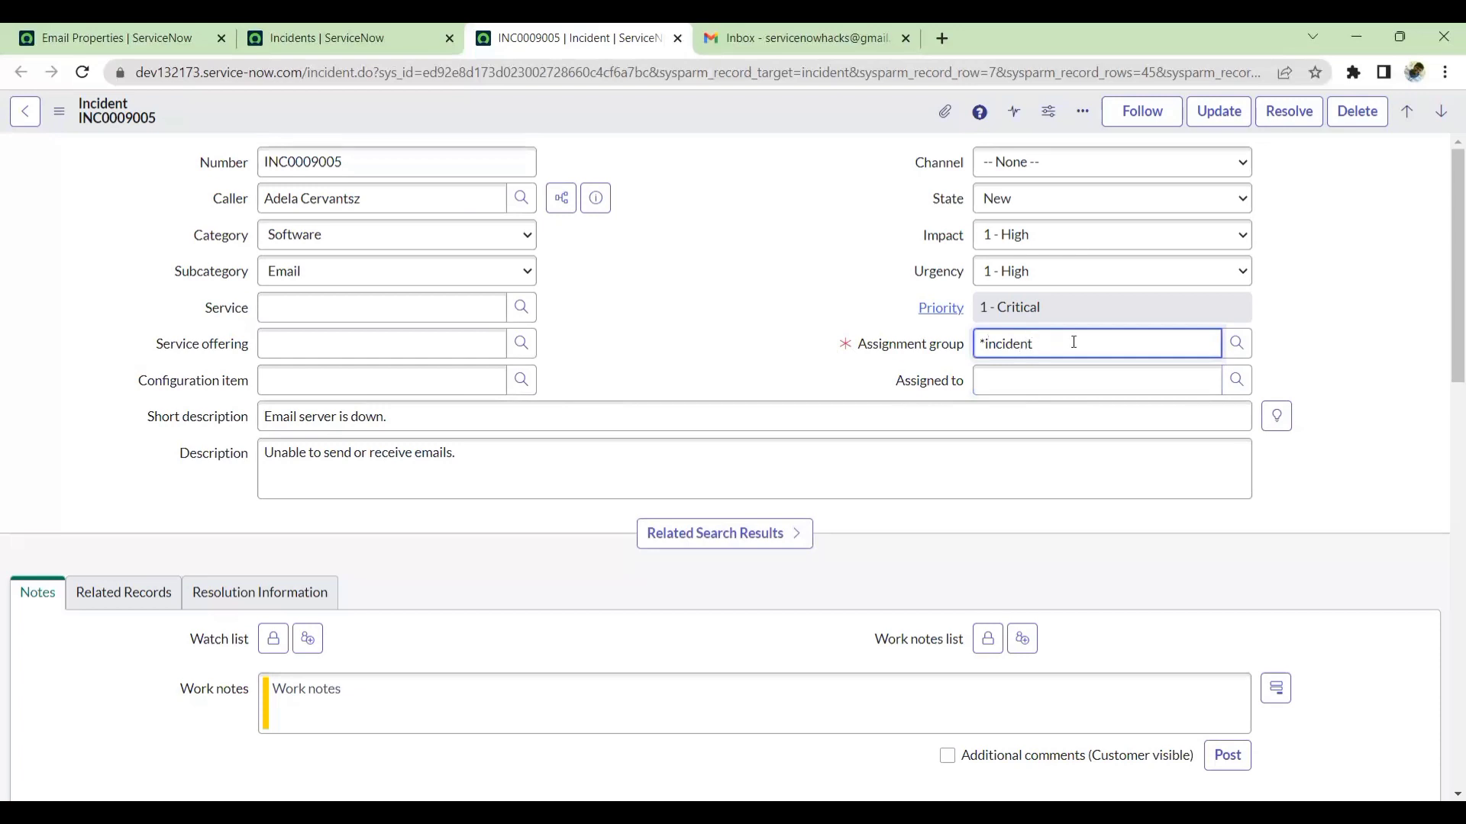
pyautogui.write('incident')
pyautogui.click(1063, 384)
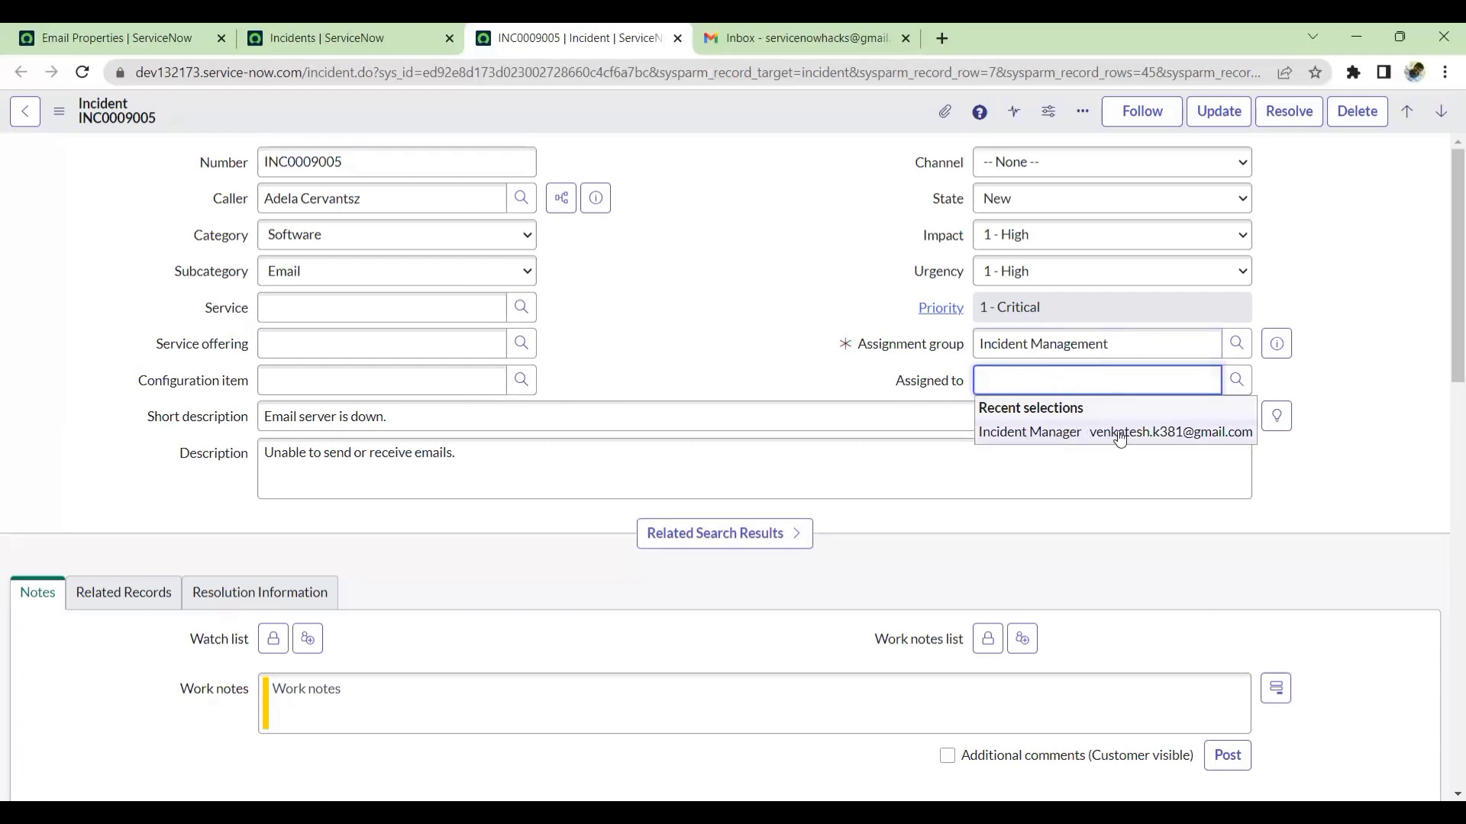
pyautogui.click(1154, 442)
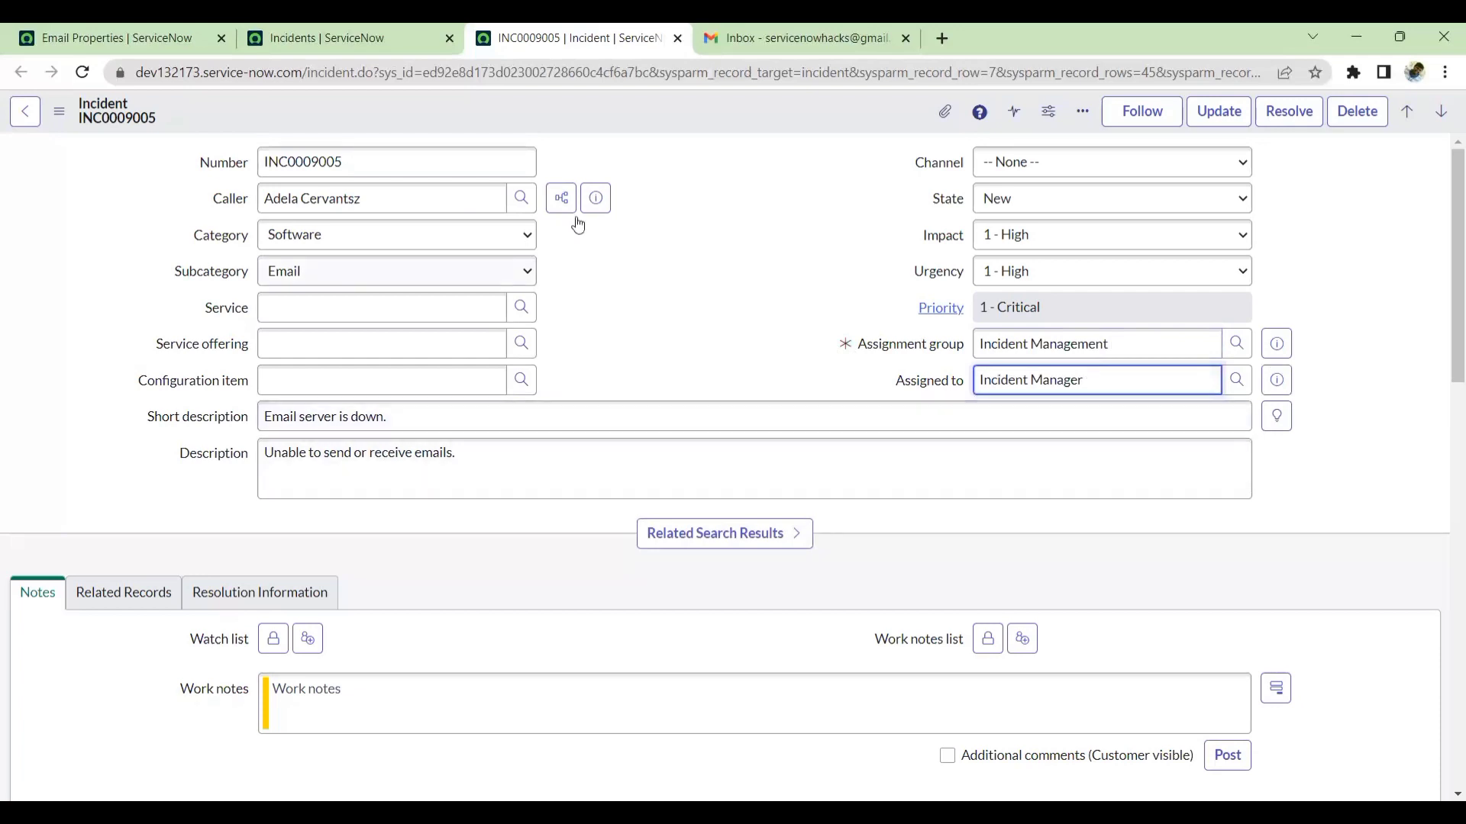
pyautogui.rightClick(658, 113)
pyautogui.click(675, 128)
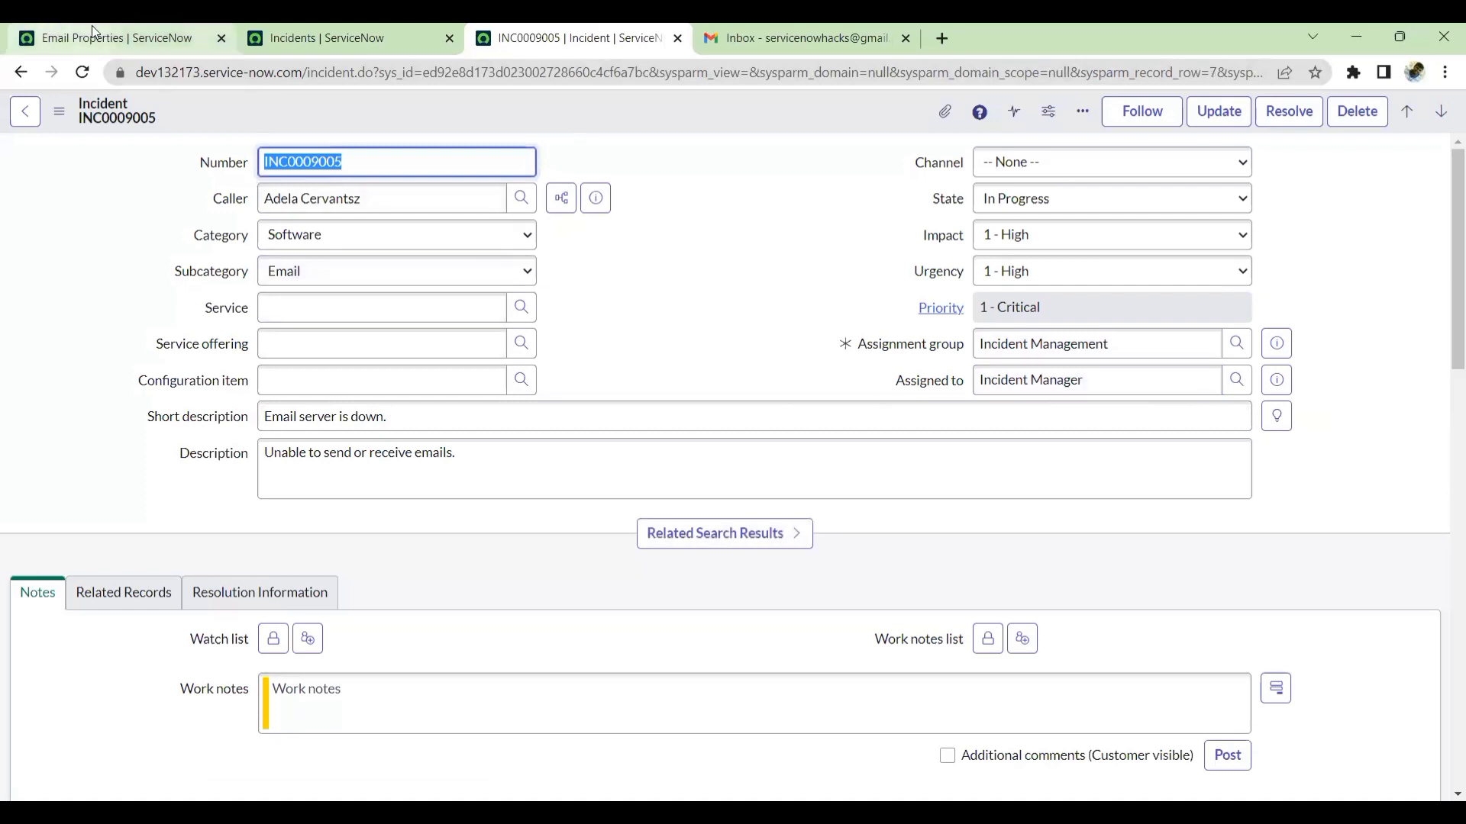
# Check the queued assignment notification in sys_email, then open Email Diagnostics and Connection
pyautogui.click(118, 38)
pyautogui.moveTo(99, 166); pyautogui.dragTo(6, 166)
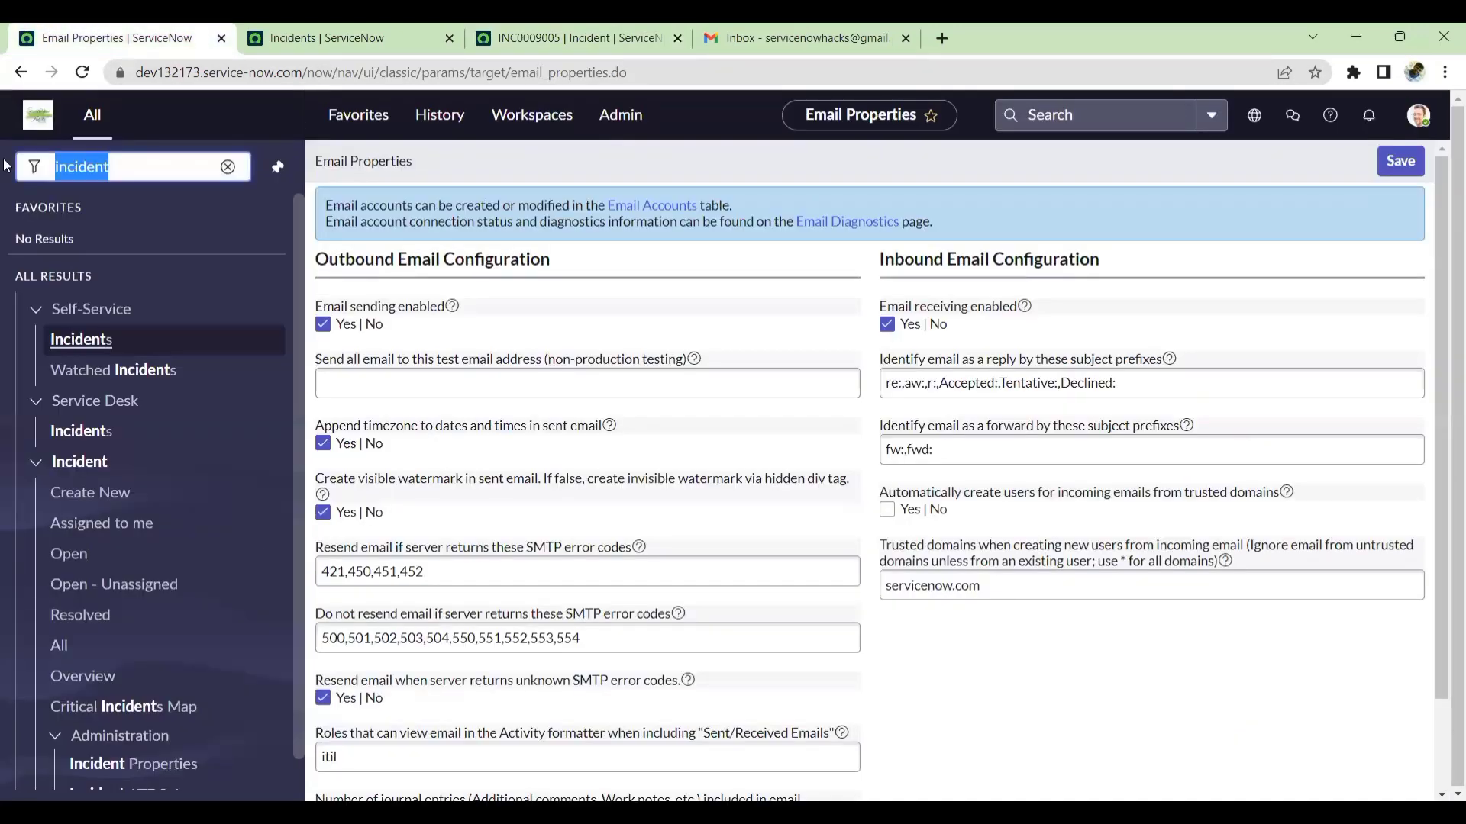
pyautogui.write('sys_emai')
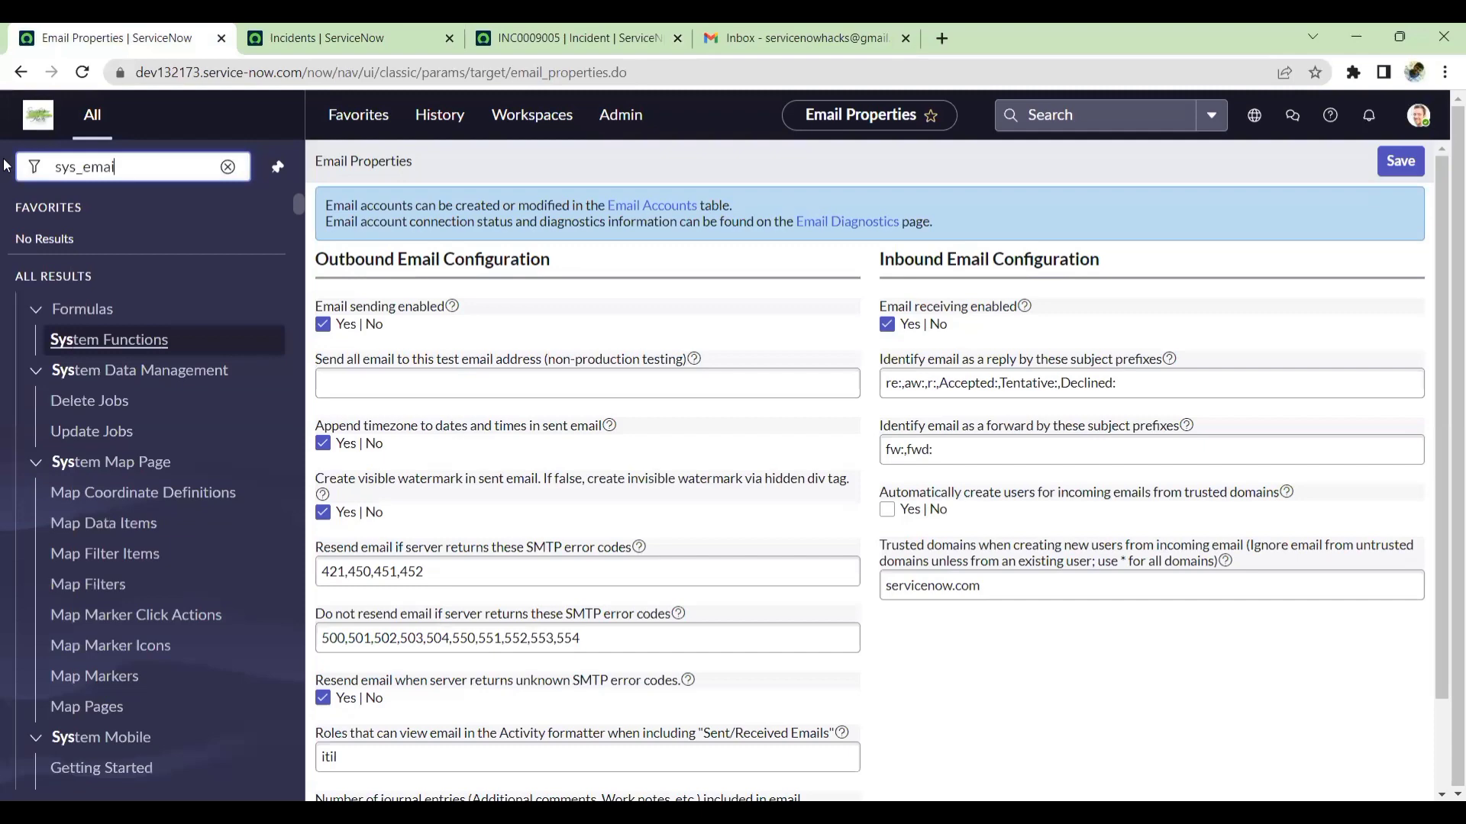
pyautogui.write('l')
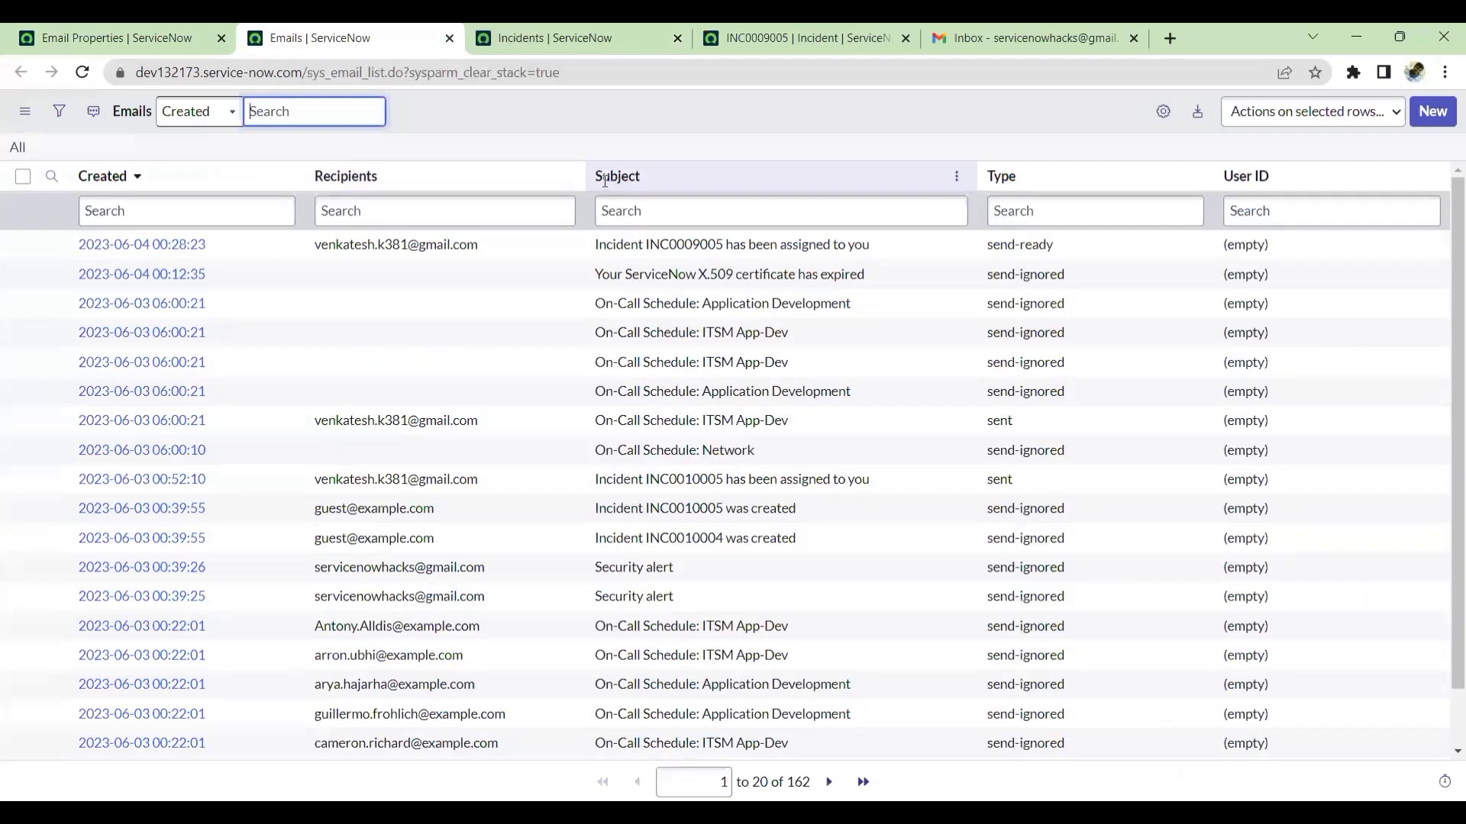
pyautogui.moveTo(79, 245); pyautogui.dragTo(1323, 248)
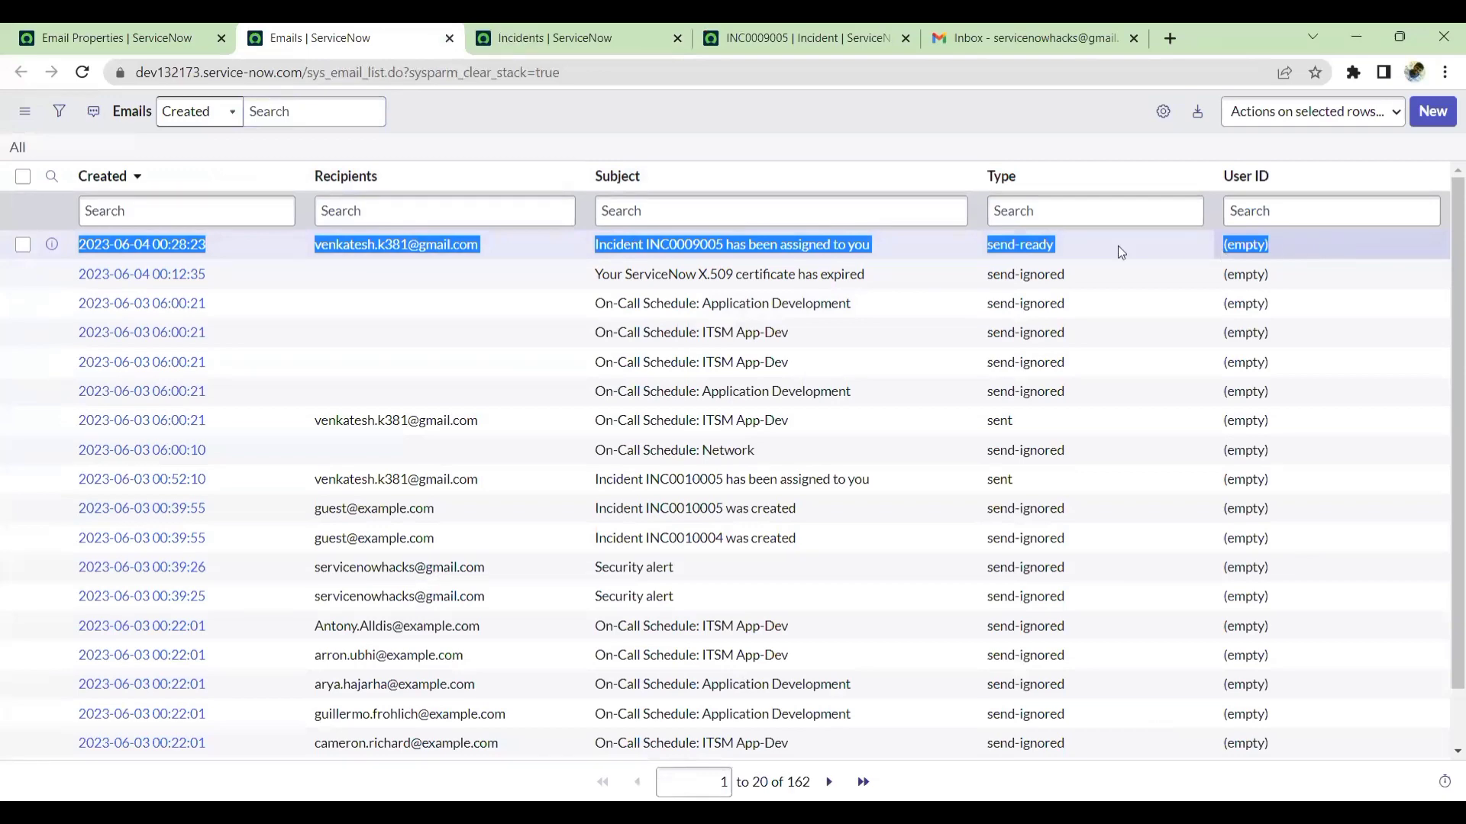
pyautogui.click(1060, 252)
pyautogui.doubleClick(1027, 244)
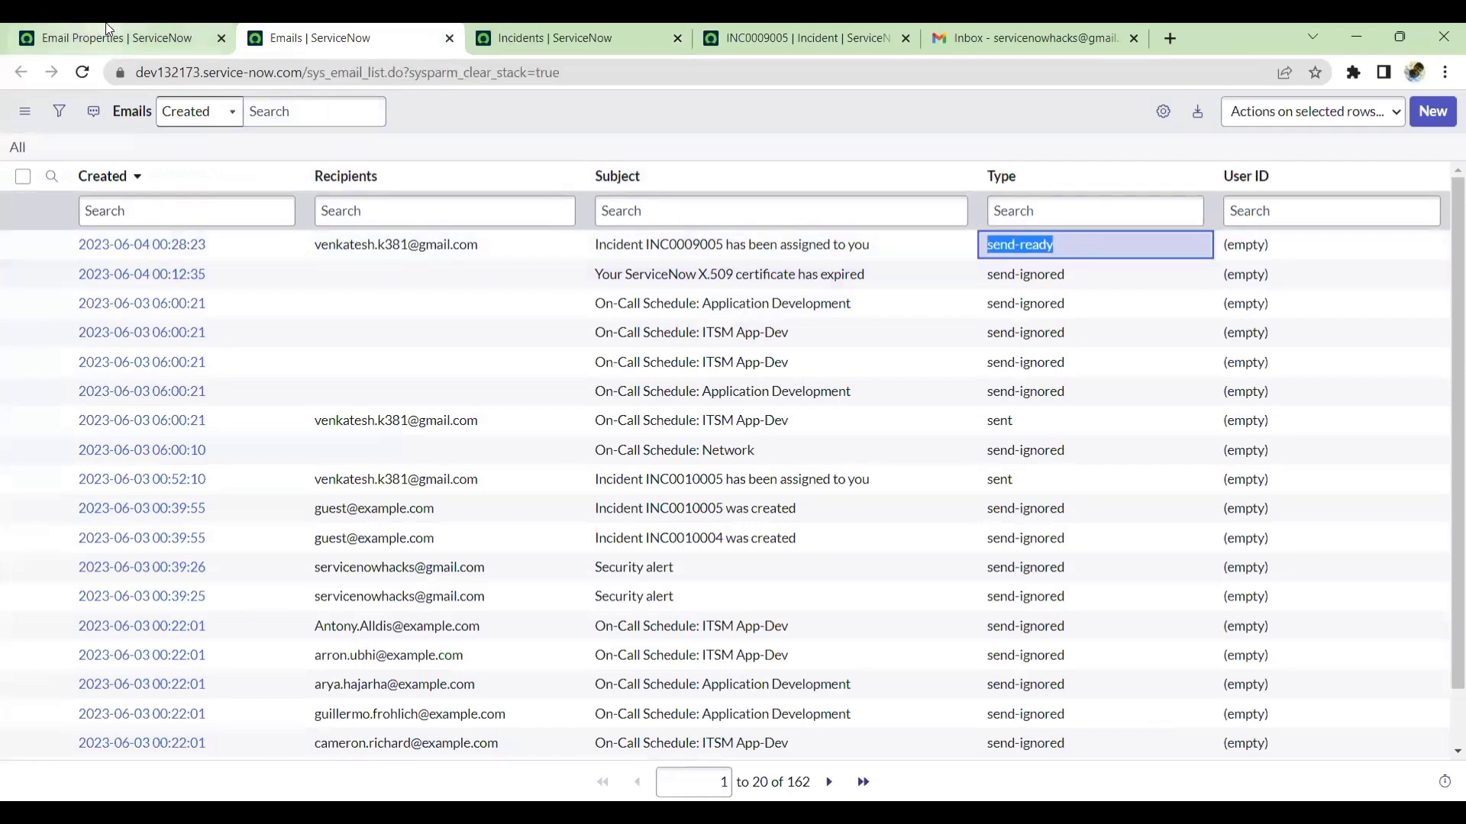
pyautogui.click(119, 37)
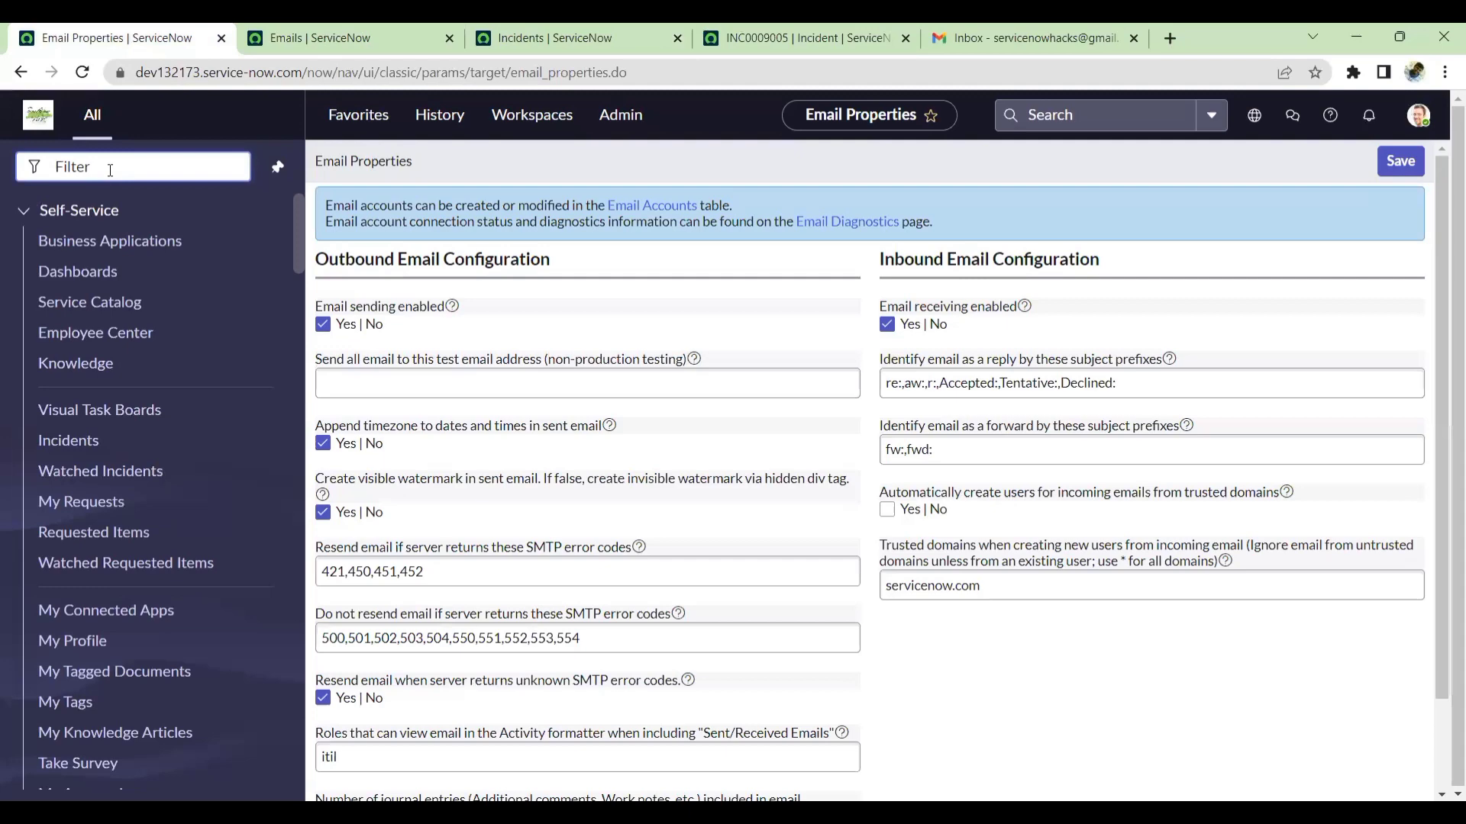
pyautogui.click(836, 223)
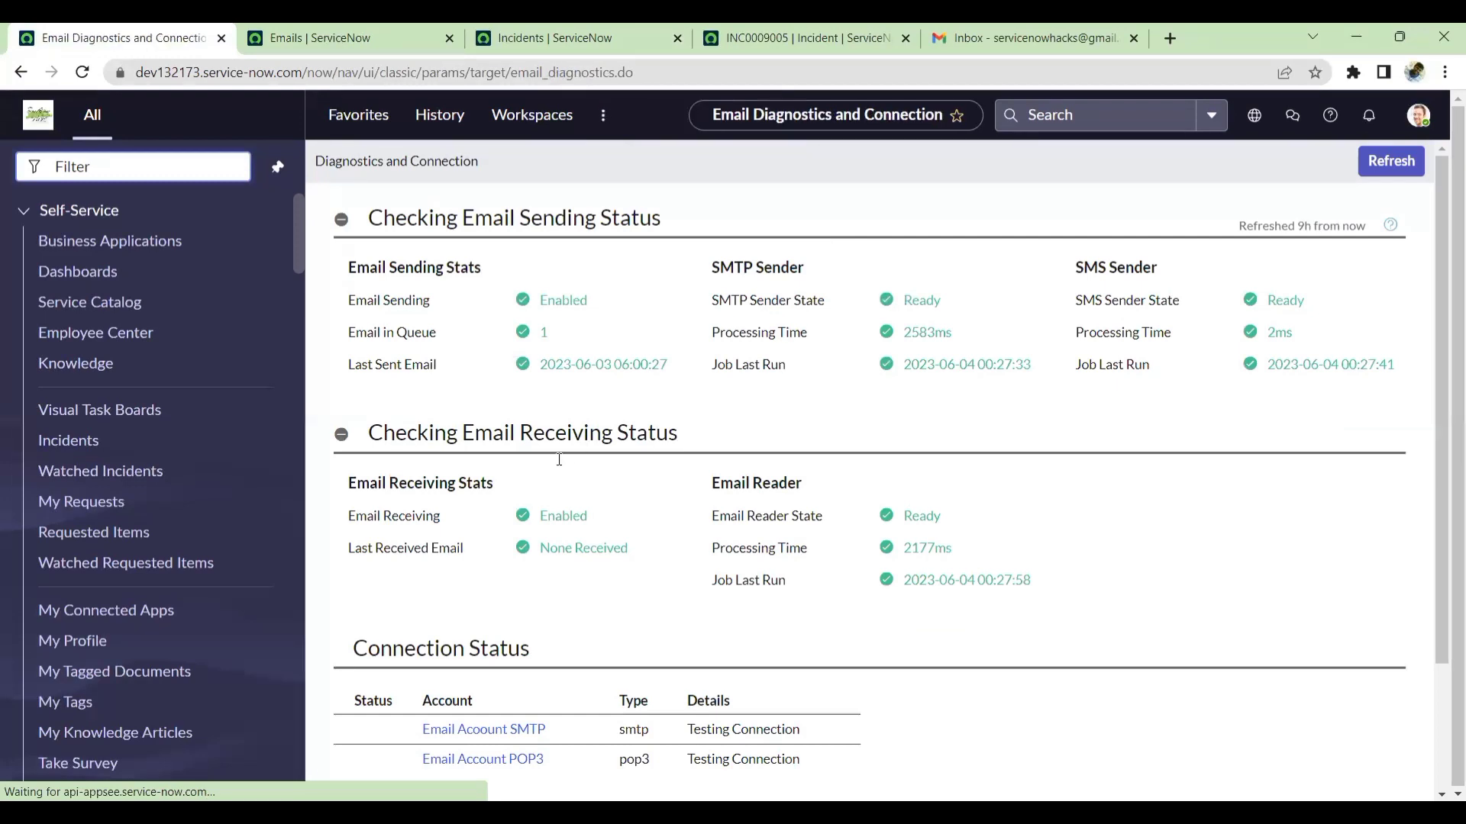
# Open the SMTP Sender job from Connection Status and review its two entries
pyautogui.scroll(-3, 542, 480)
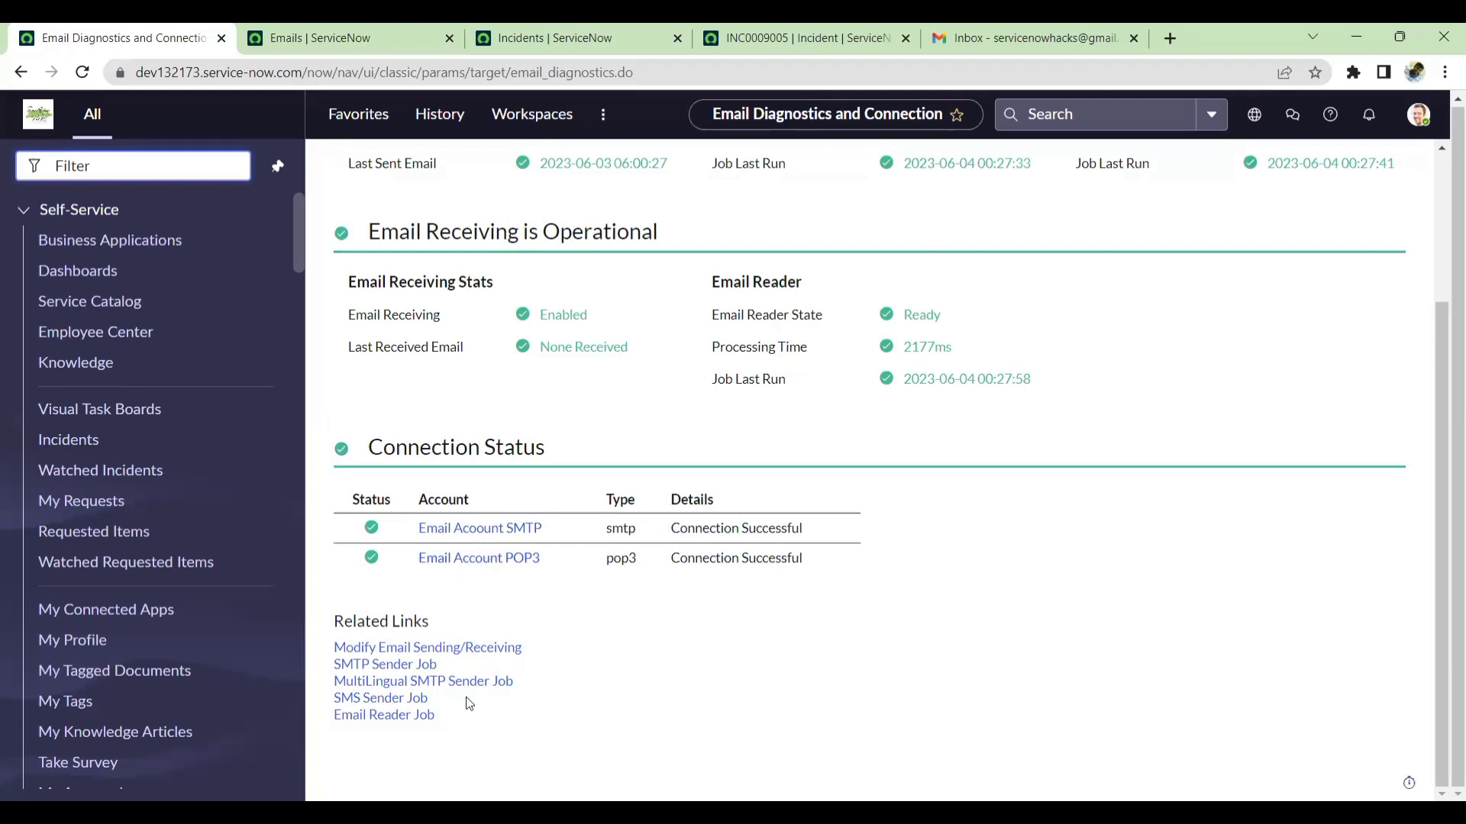
pyautogui.click(376, 665)
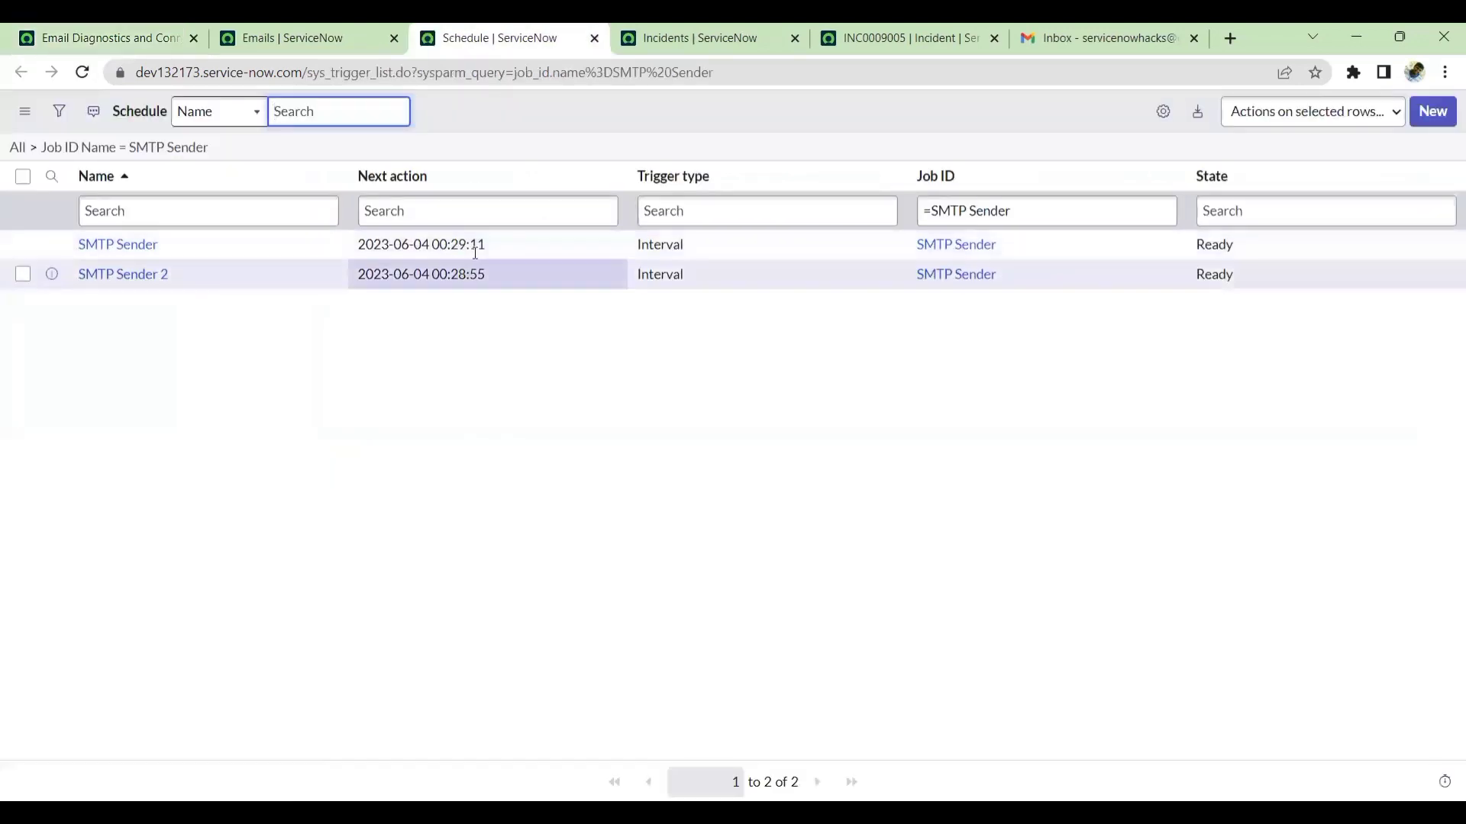
pyautogui.moveTo(79, 244); pyautogui.dragTo(455, 341)
pyautogui.click(496, 324)
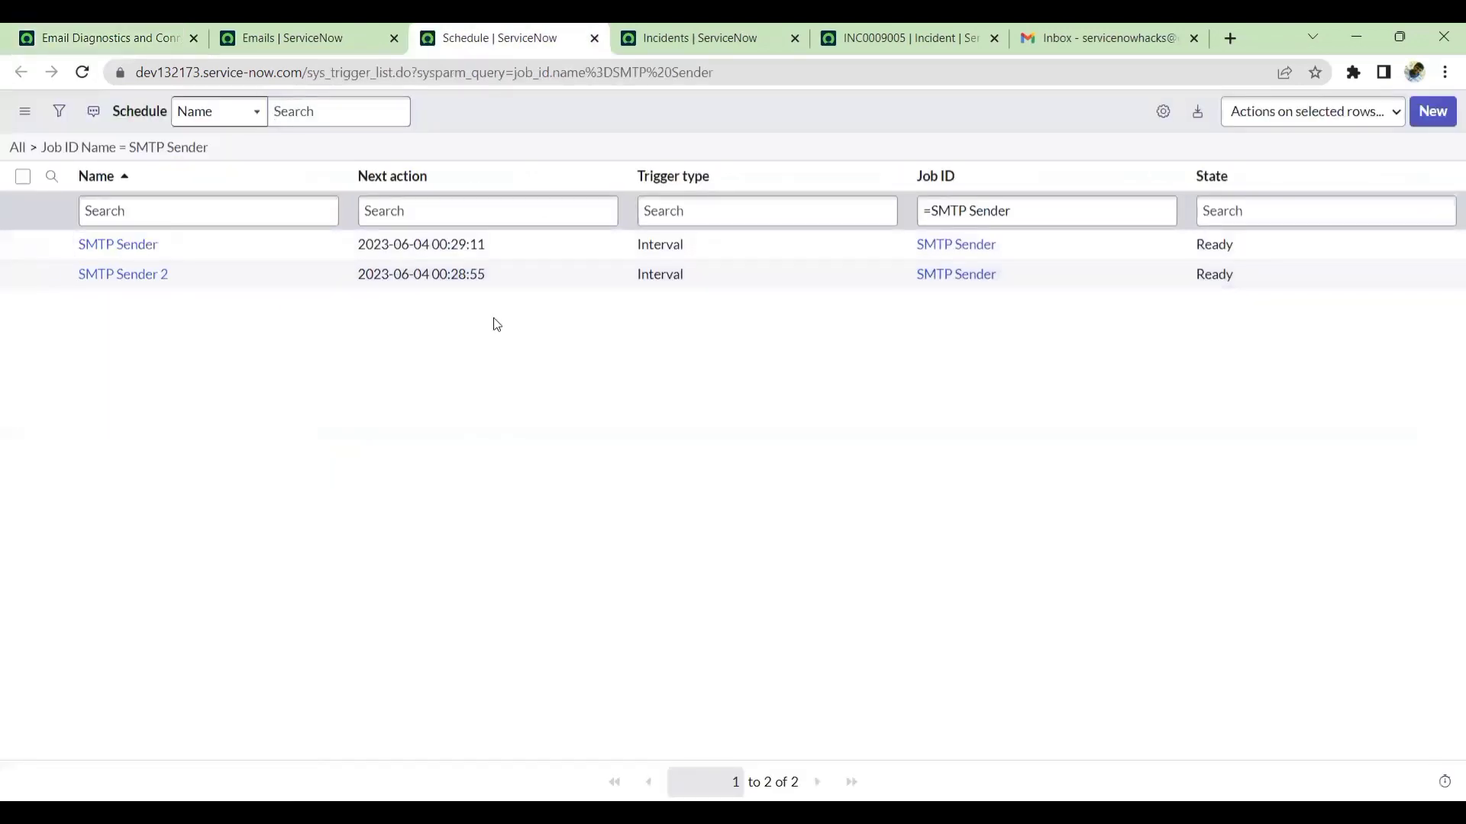
# Confirm the INC0009005 email now shows as sent and check its recipient address
pyautogui.click(721, 34)
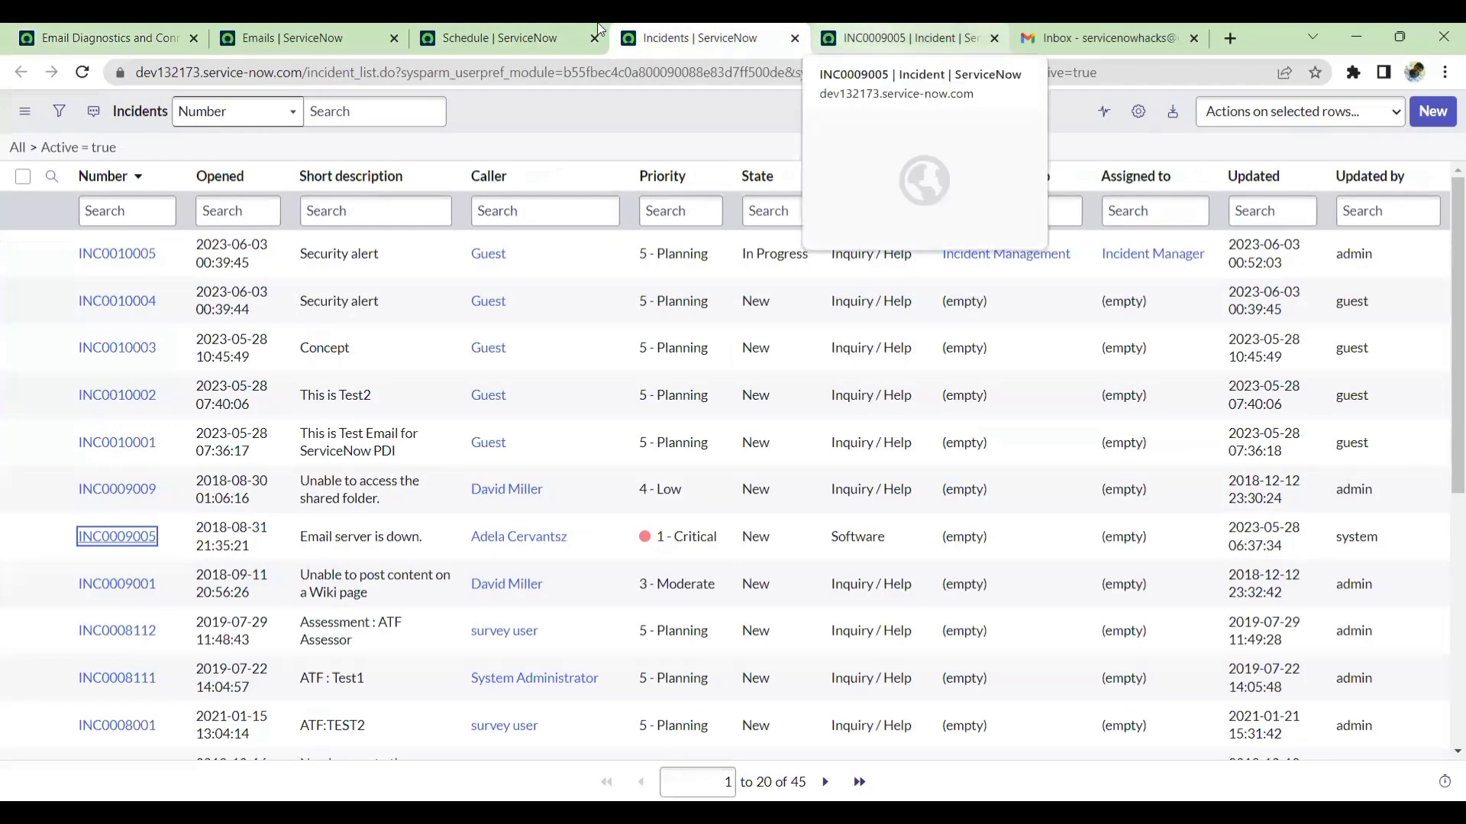
pyautogui.click(290, 37)
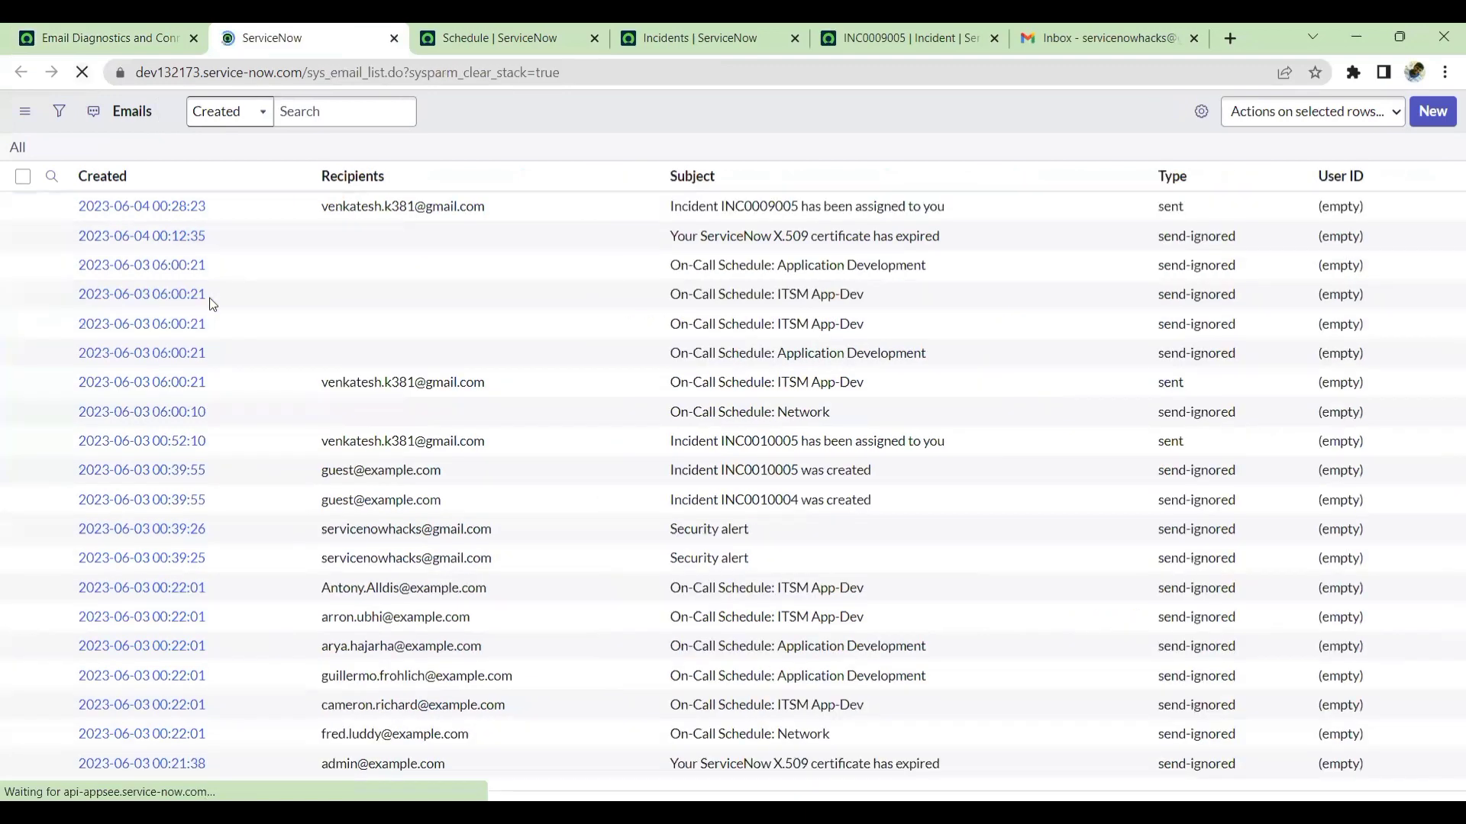
pyautogui.click(594, 249)
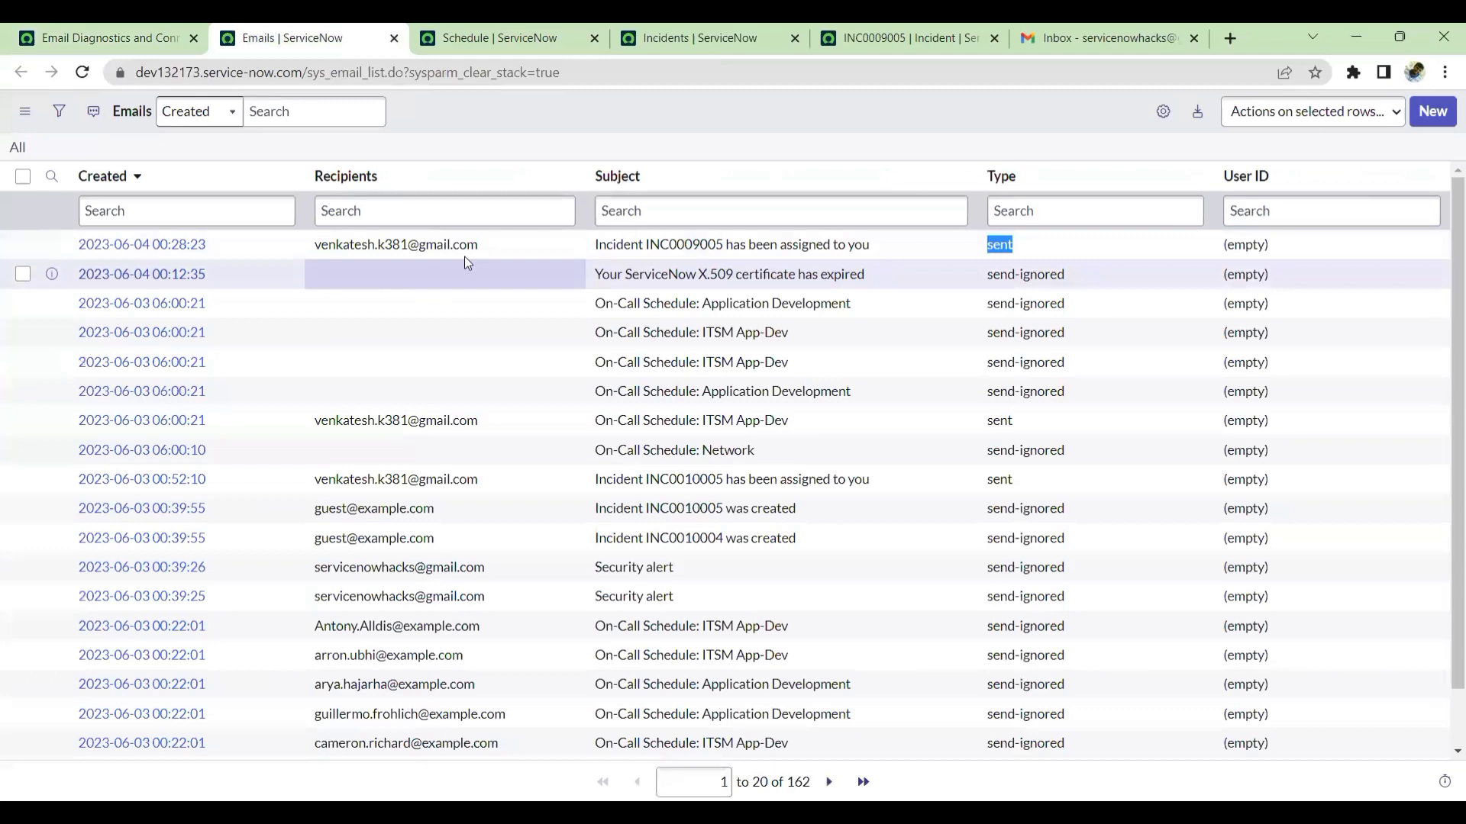
pyautogui.moveTo(490, 245); pyautogui.dragTo(312, 246)
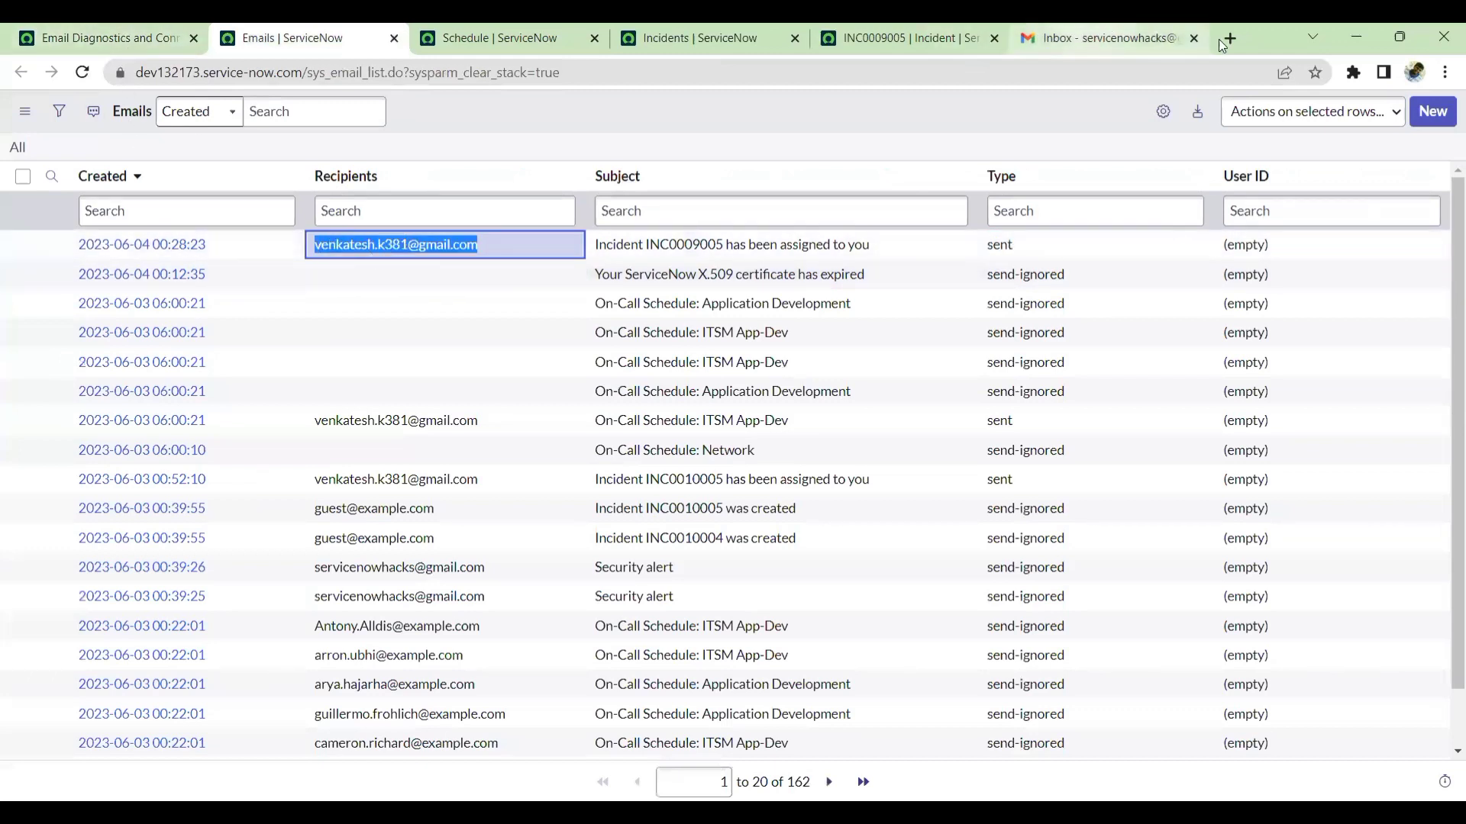
pyautogui.hotkey('ctrl', 't')
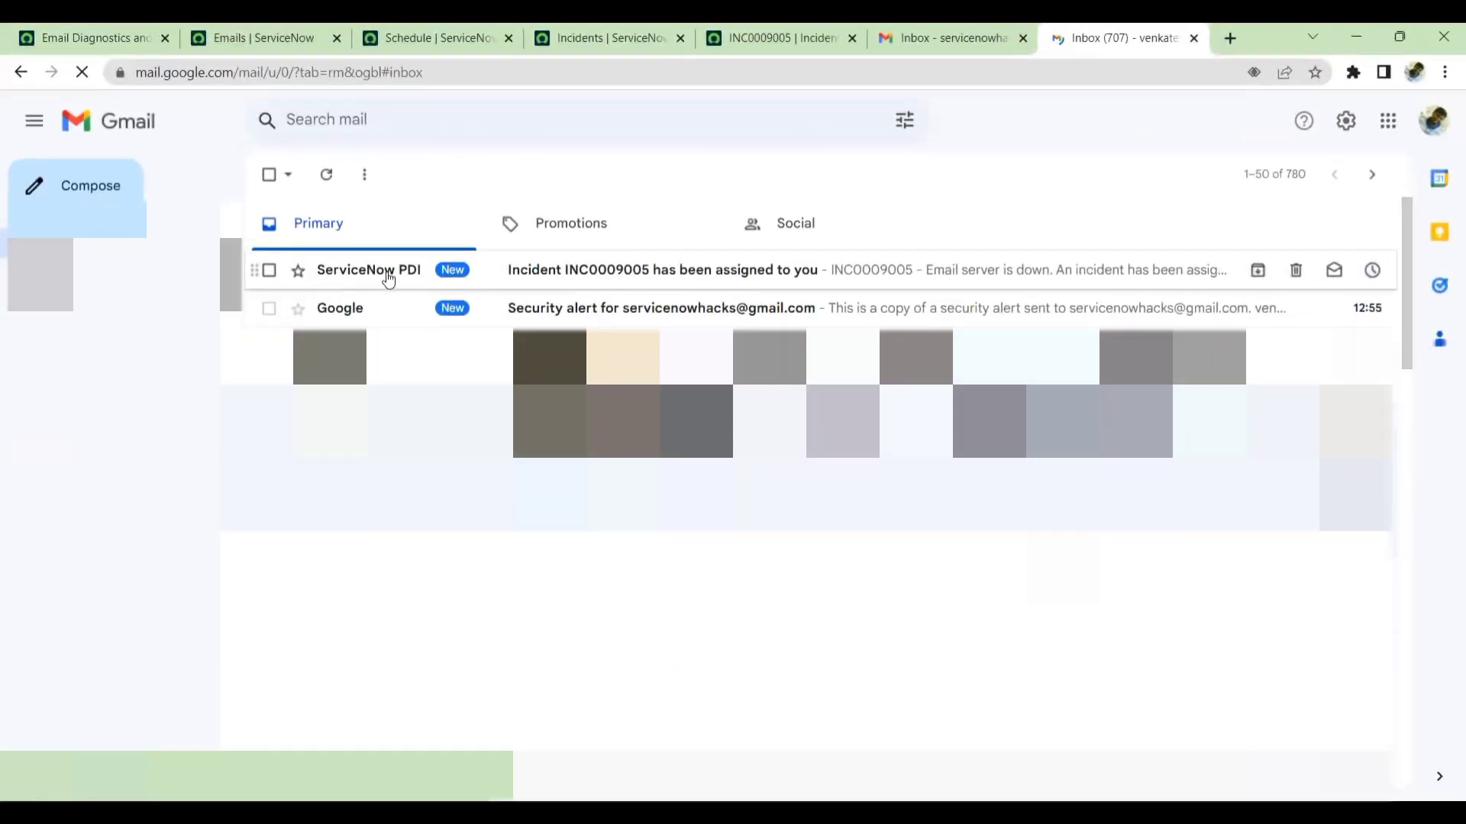
# Open the 'Incident INC0009005 has been assigned to you' email and review recipient and body
pyautogui.click(615, 278)
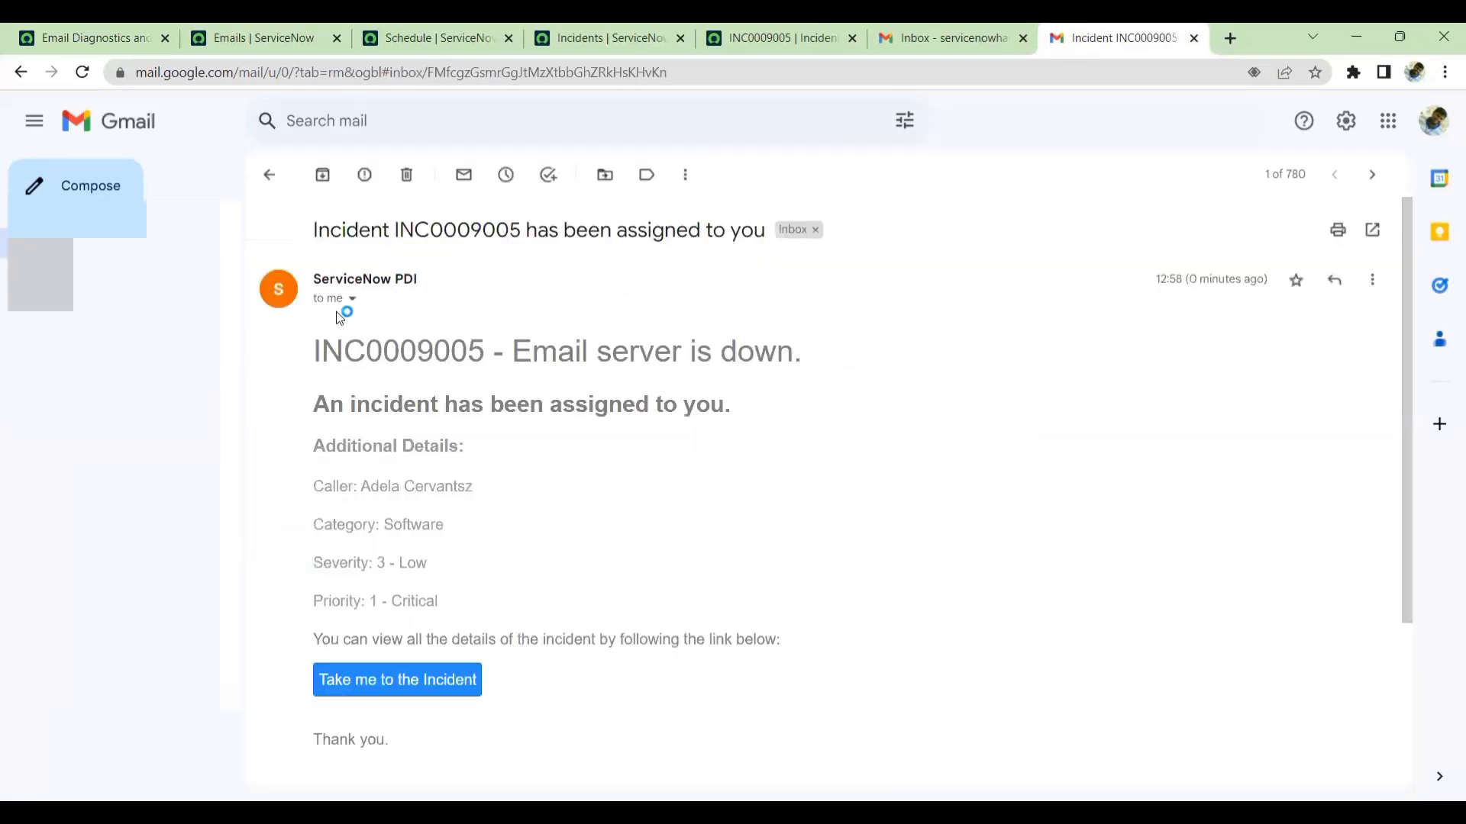
pyautogui.click(353, 299)
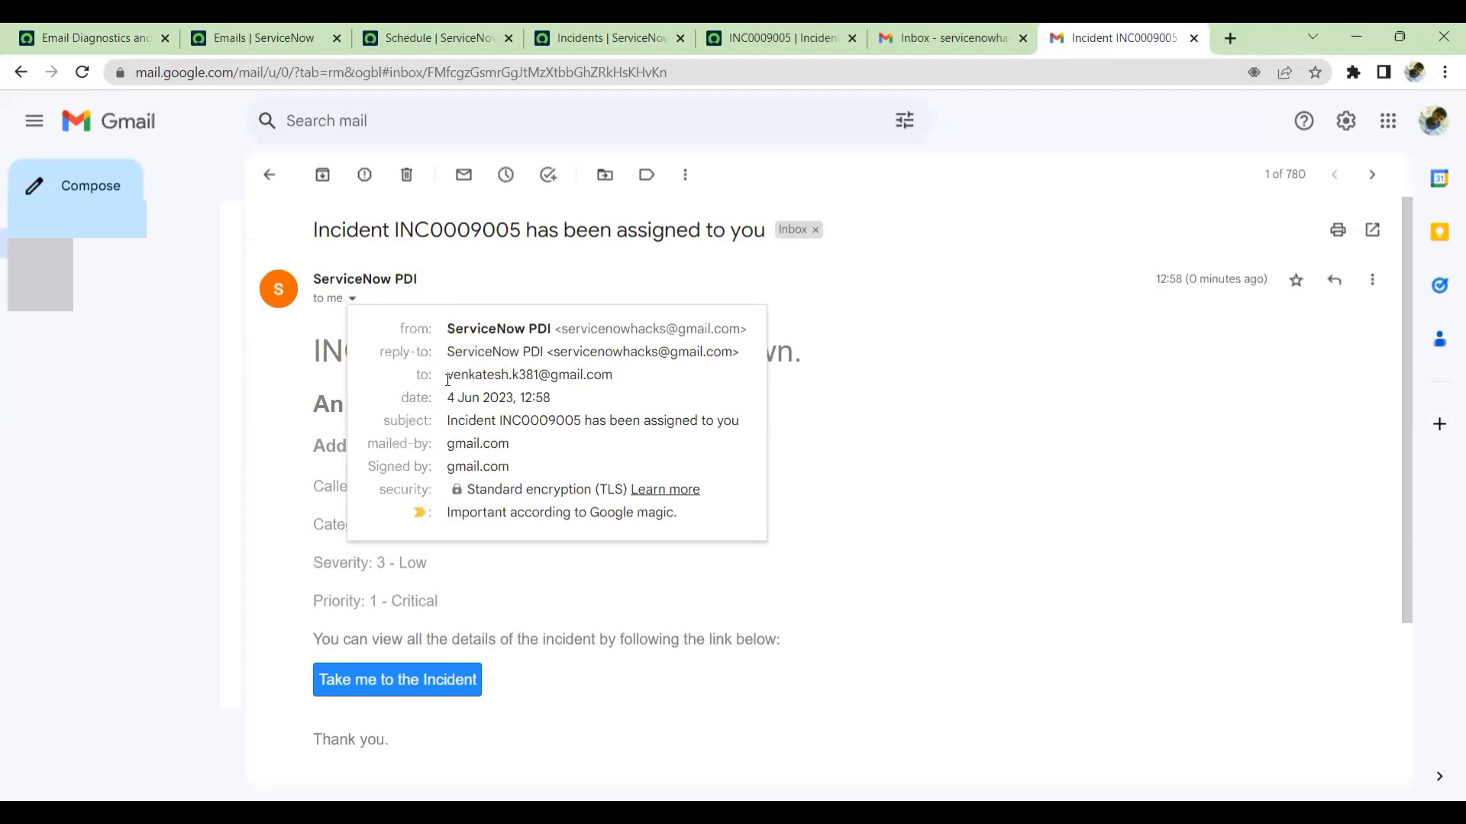
pyautogui.moveTo(448, 375); pyautogui.dragTo(691, 377)
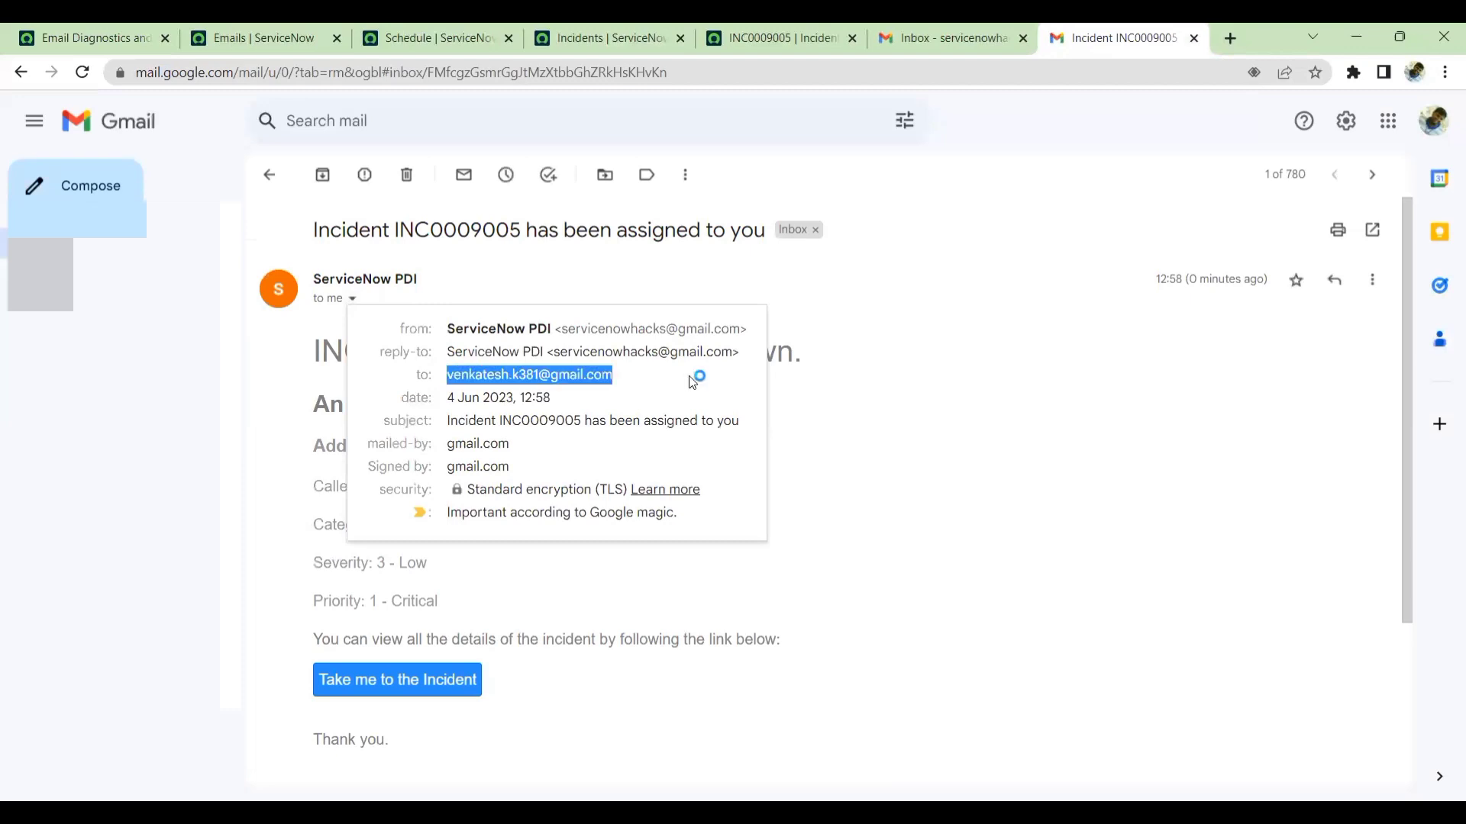
pyautogui.click(850, 426)
pyautogui.moveTo(314, 352); pyautogui.dragTo(683, 717)
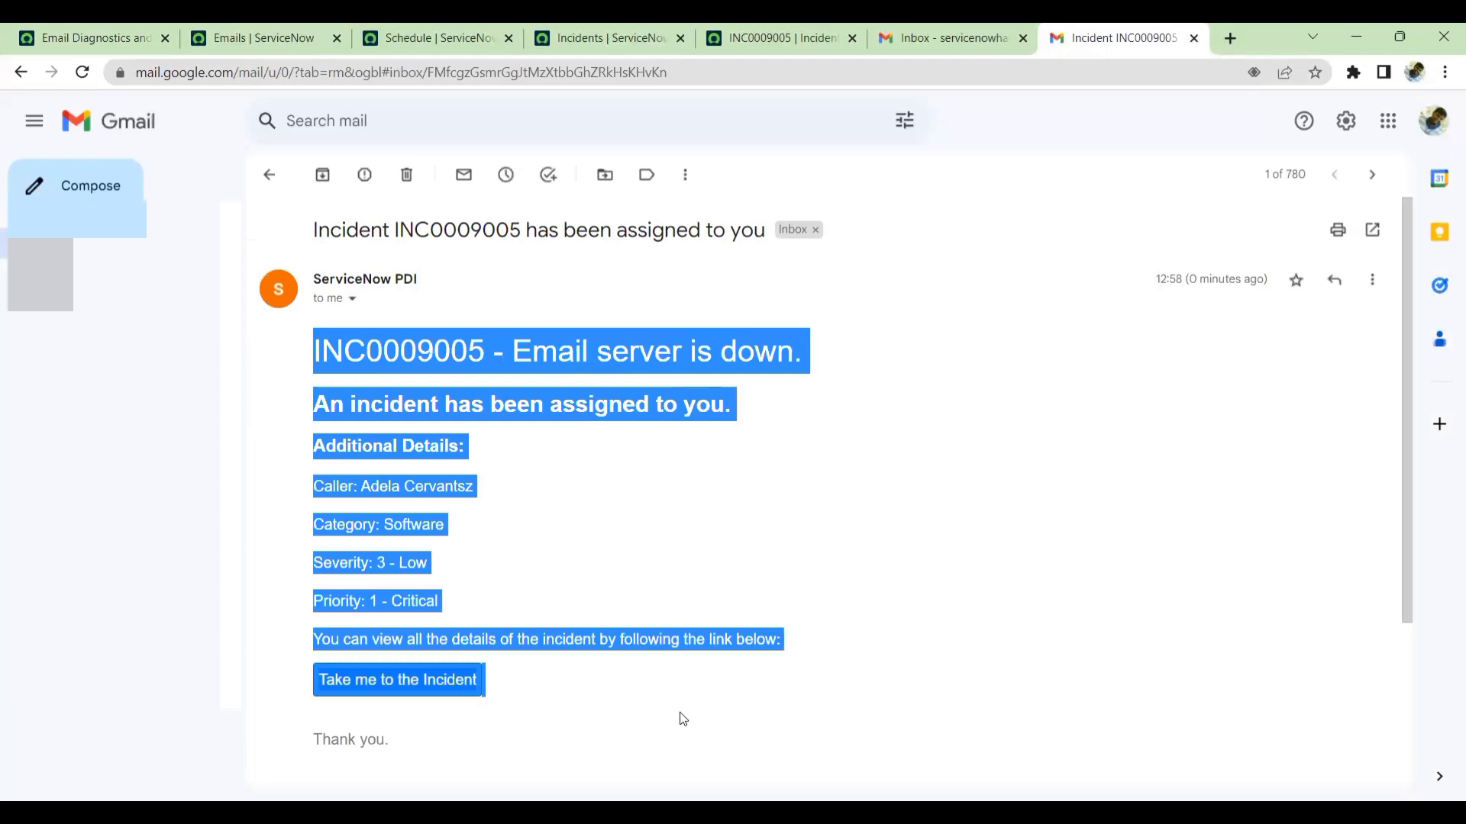
pyautogui.click(602, 501)
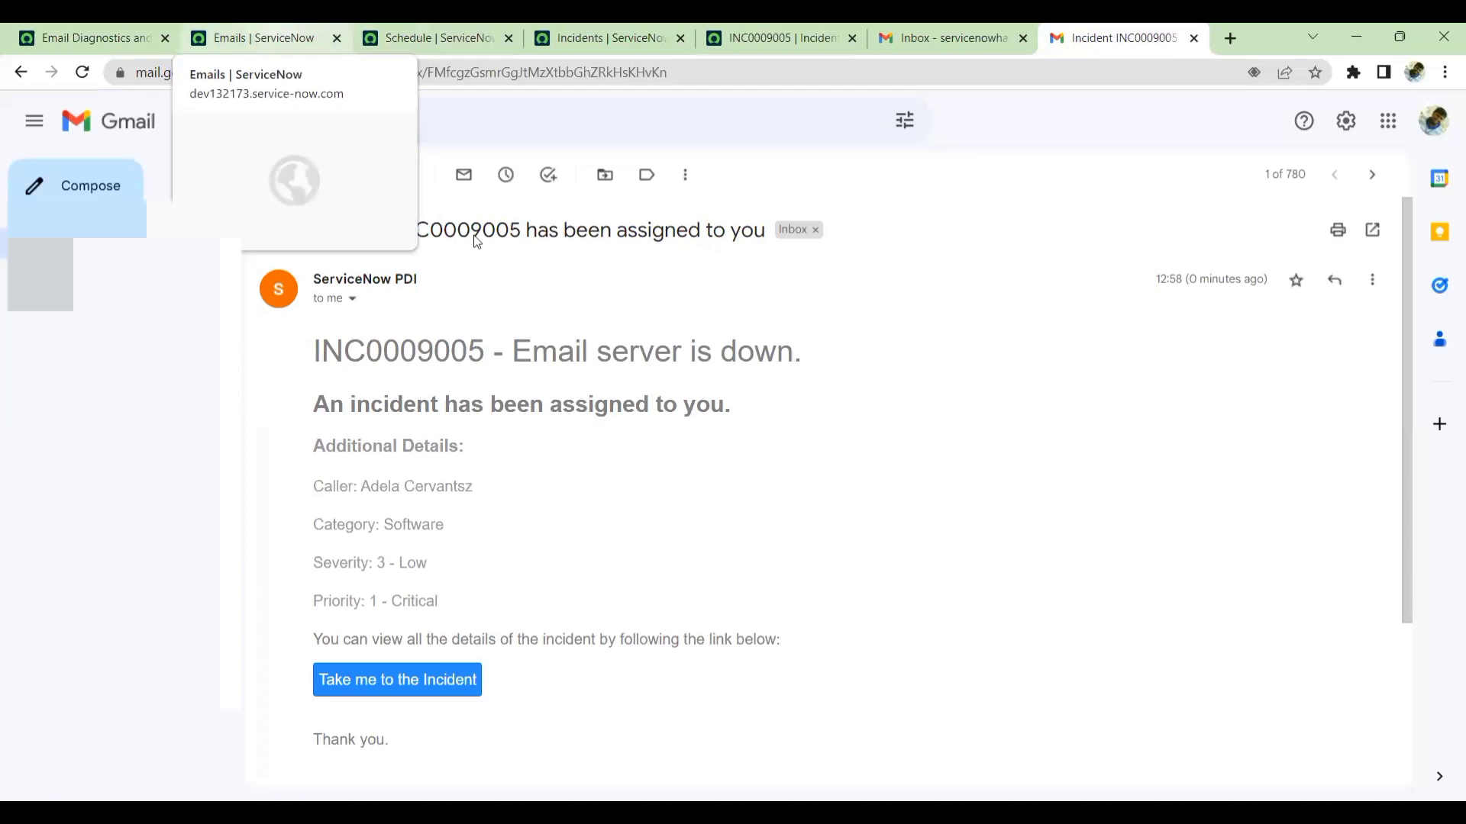
# Compare against the ServiceNow email list and check the message's reply-to address
pyautogui.hotkey('ctrl', '2')
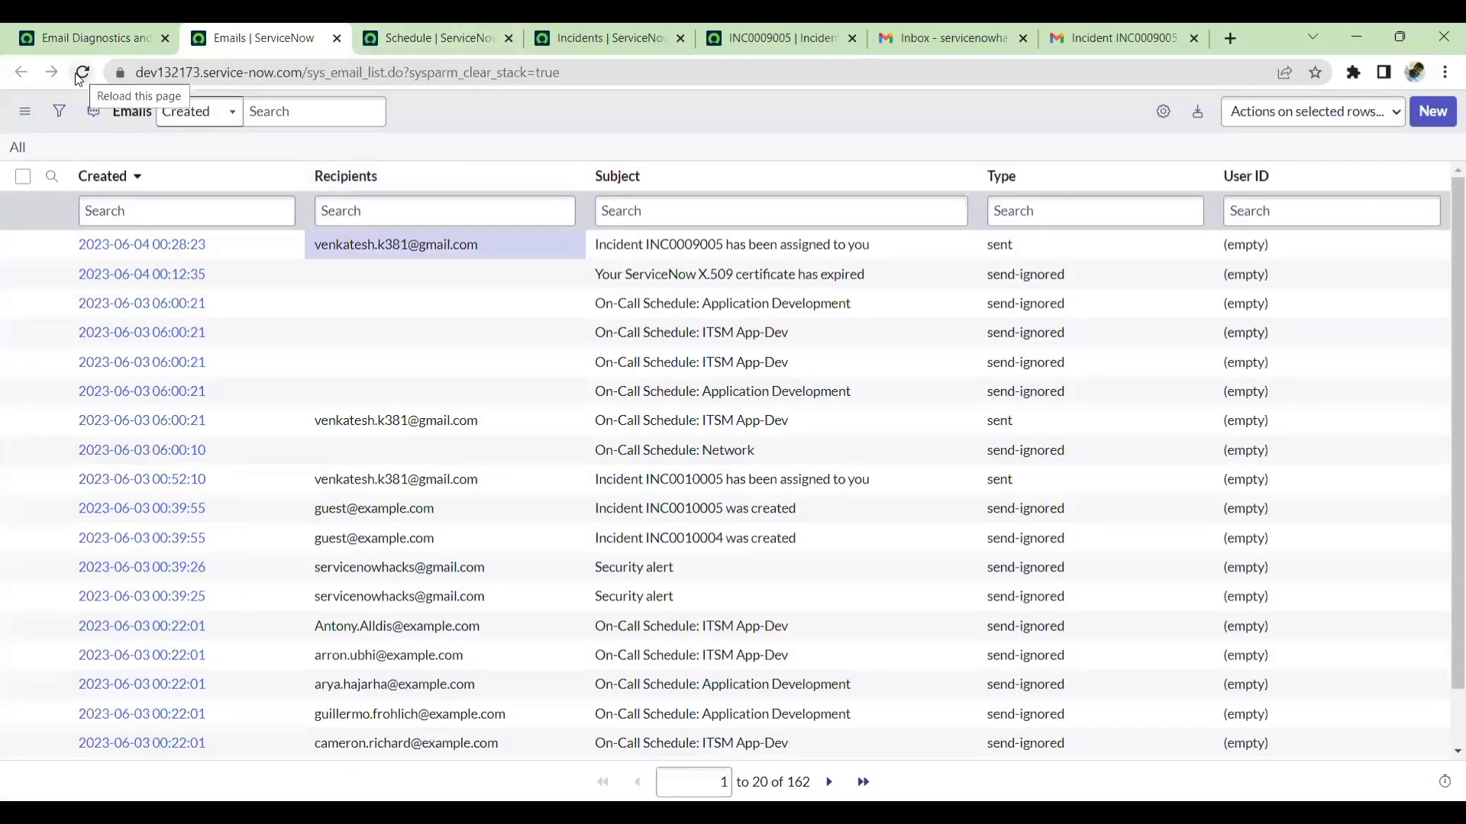
pyautogui.click(1108, 36)
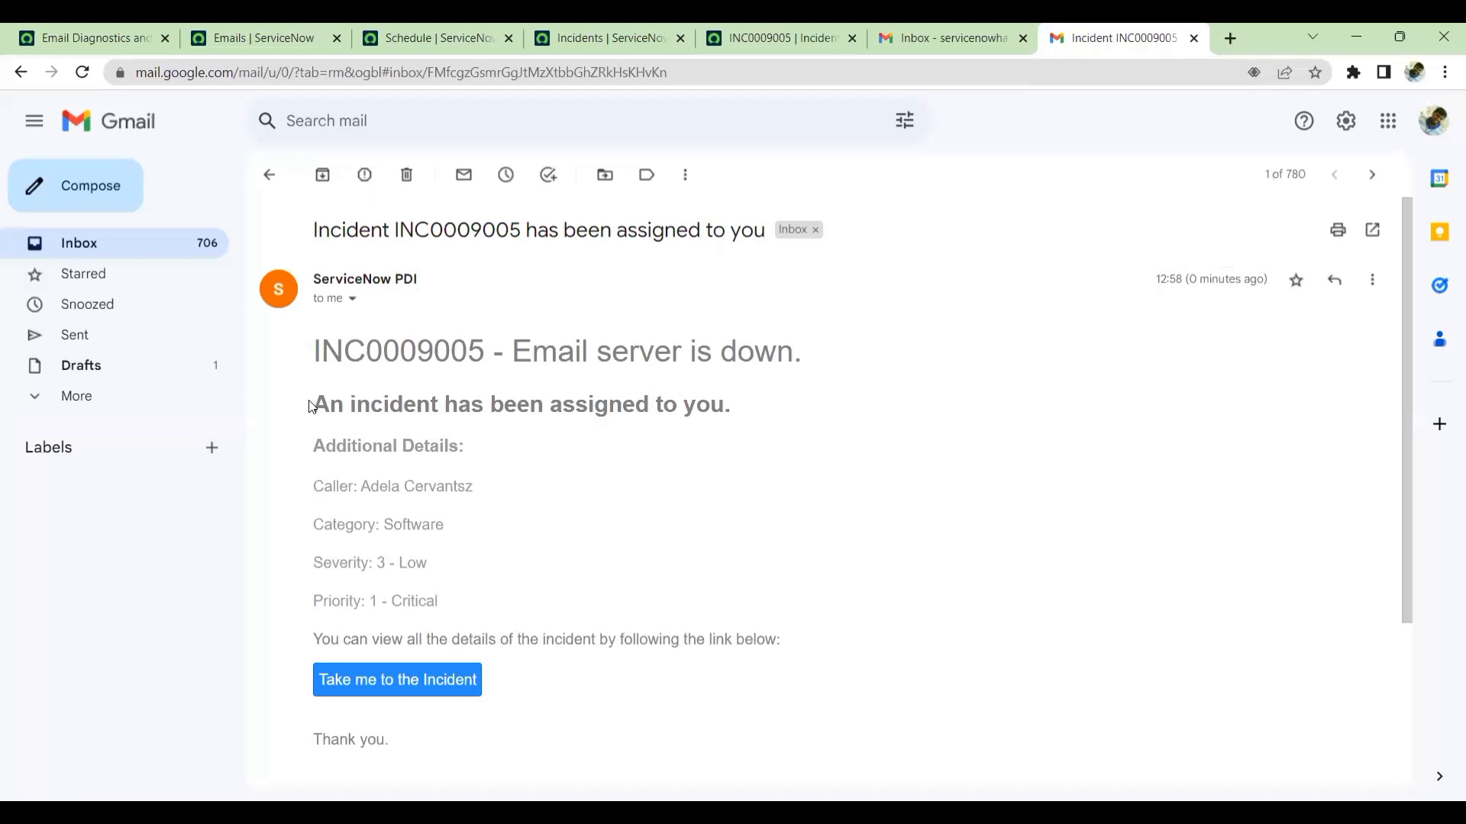
pyautogui.click(352, 299)
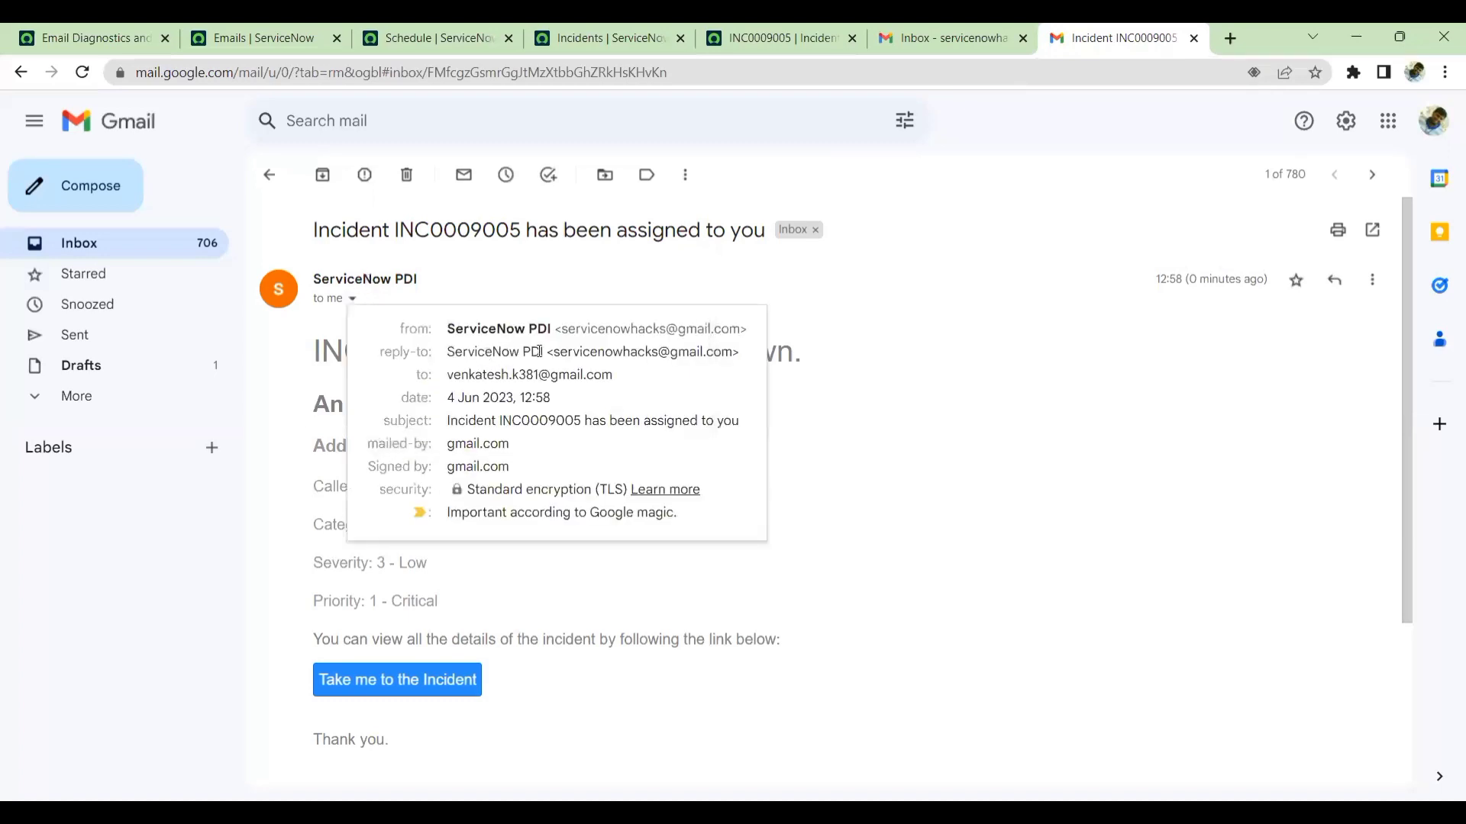
pyautogui.moveTo(553, 349)
pyautogui.moveTo(553, 350); pyautogui.dragTo(740, 351)
pyautogui.click(987, 431)
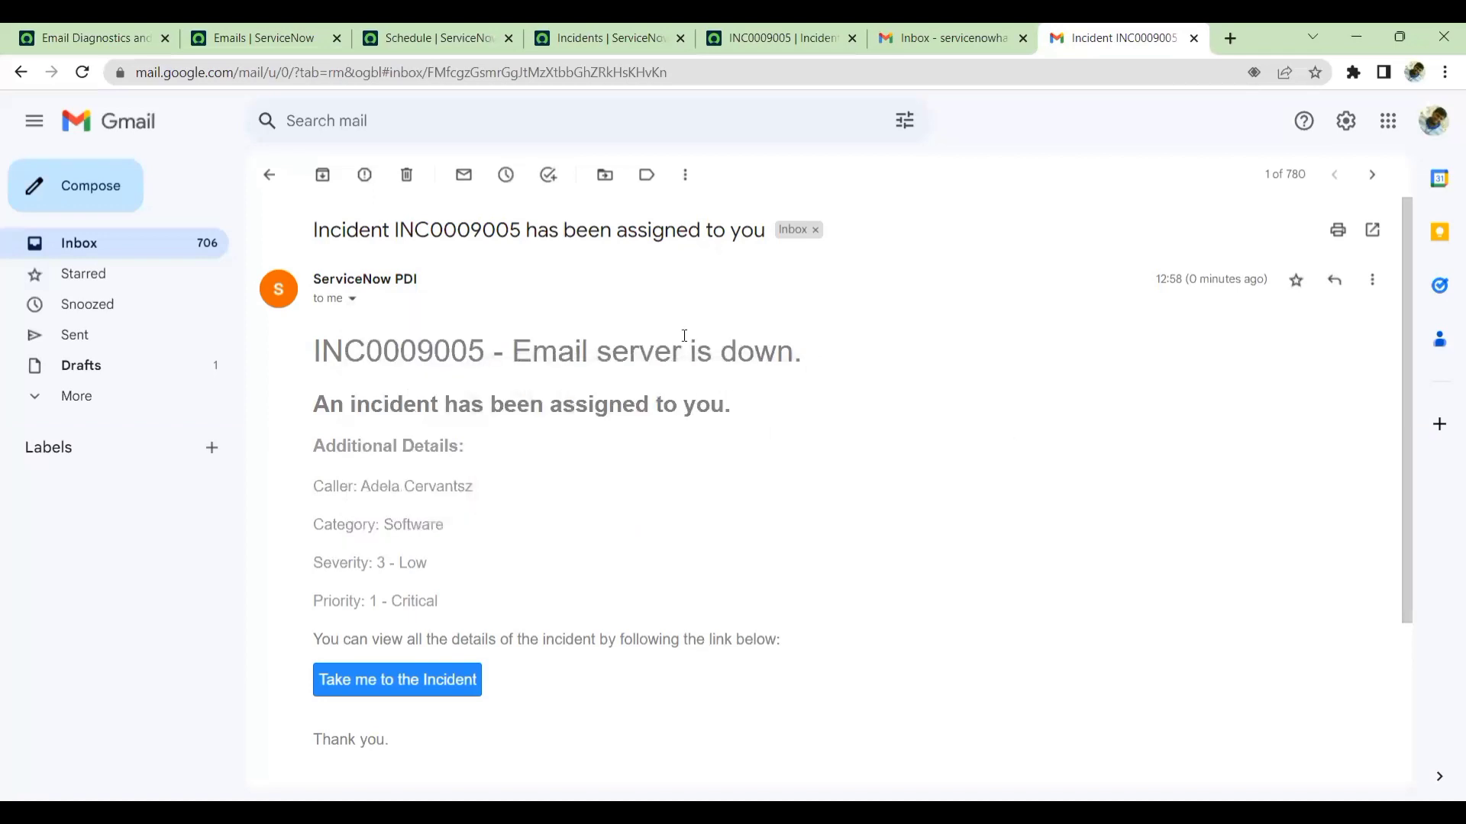
# Reload the sender's Gmail, confirm one INC0009005 assignment email in Sent, then return to Inbox
pyautogui.click(916, 37)
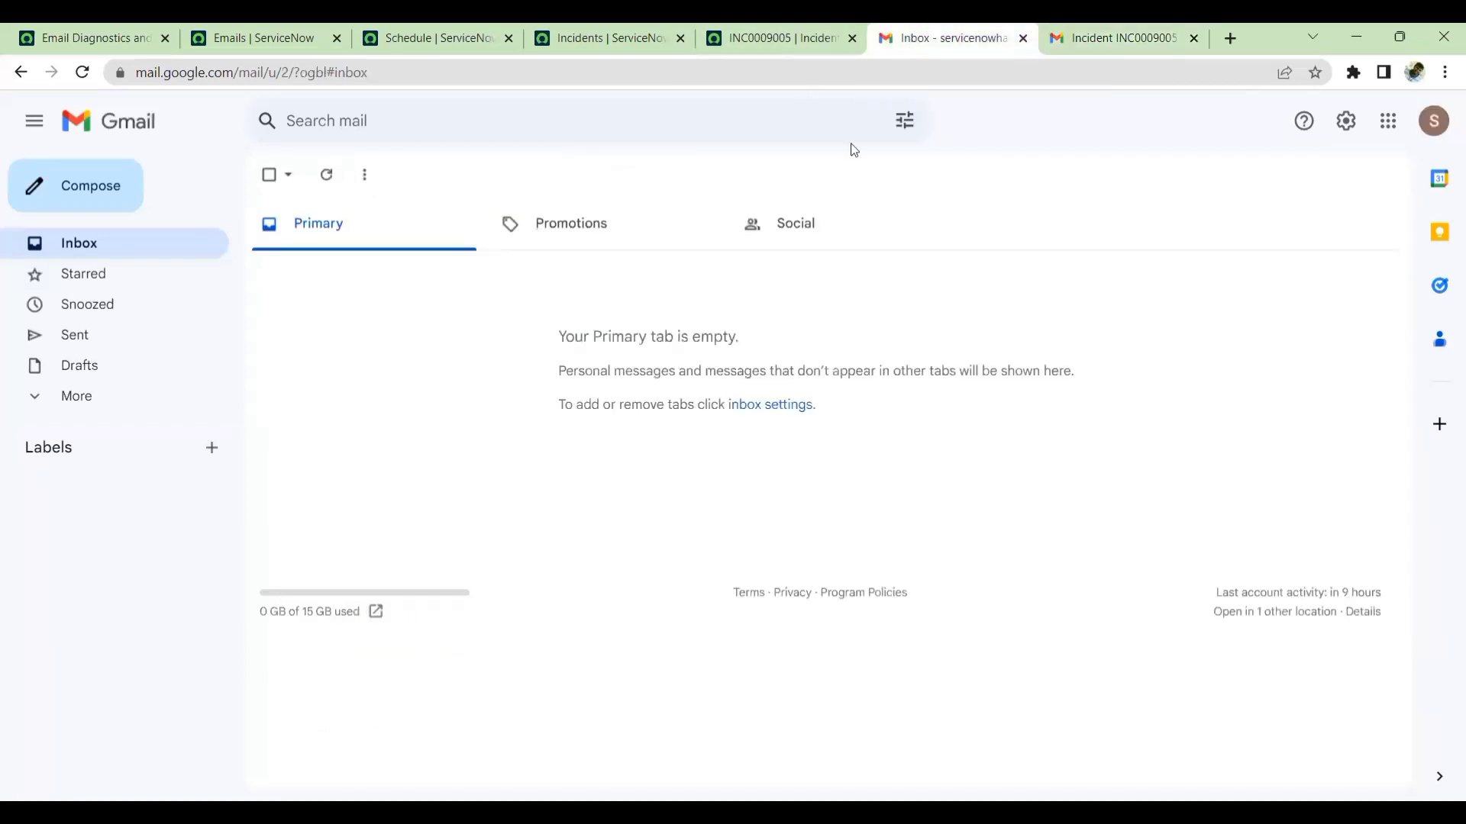
pyautogui.click(84, 74)
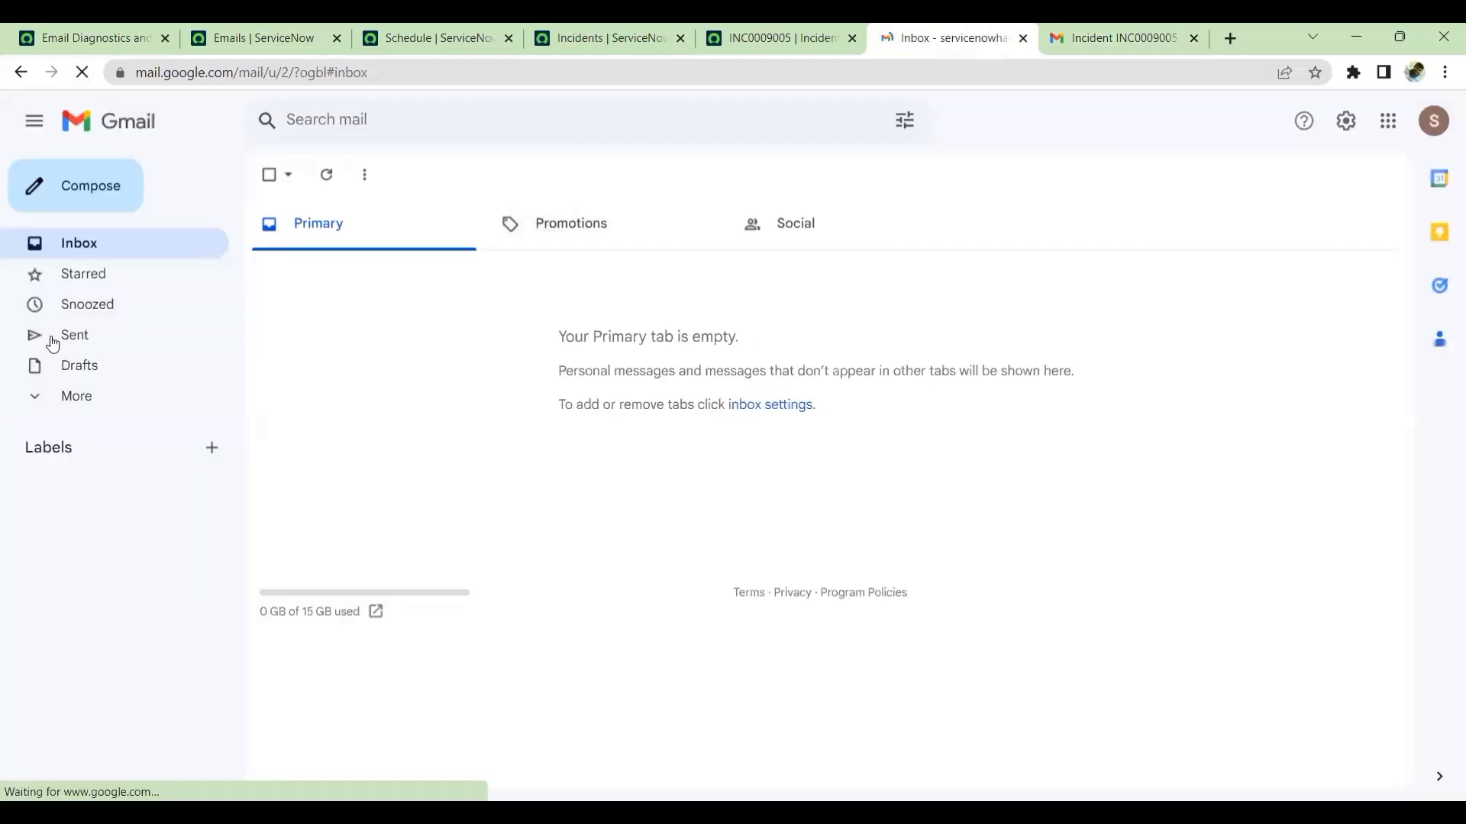
pyautogui.click(61, 339)
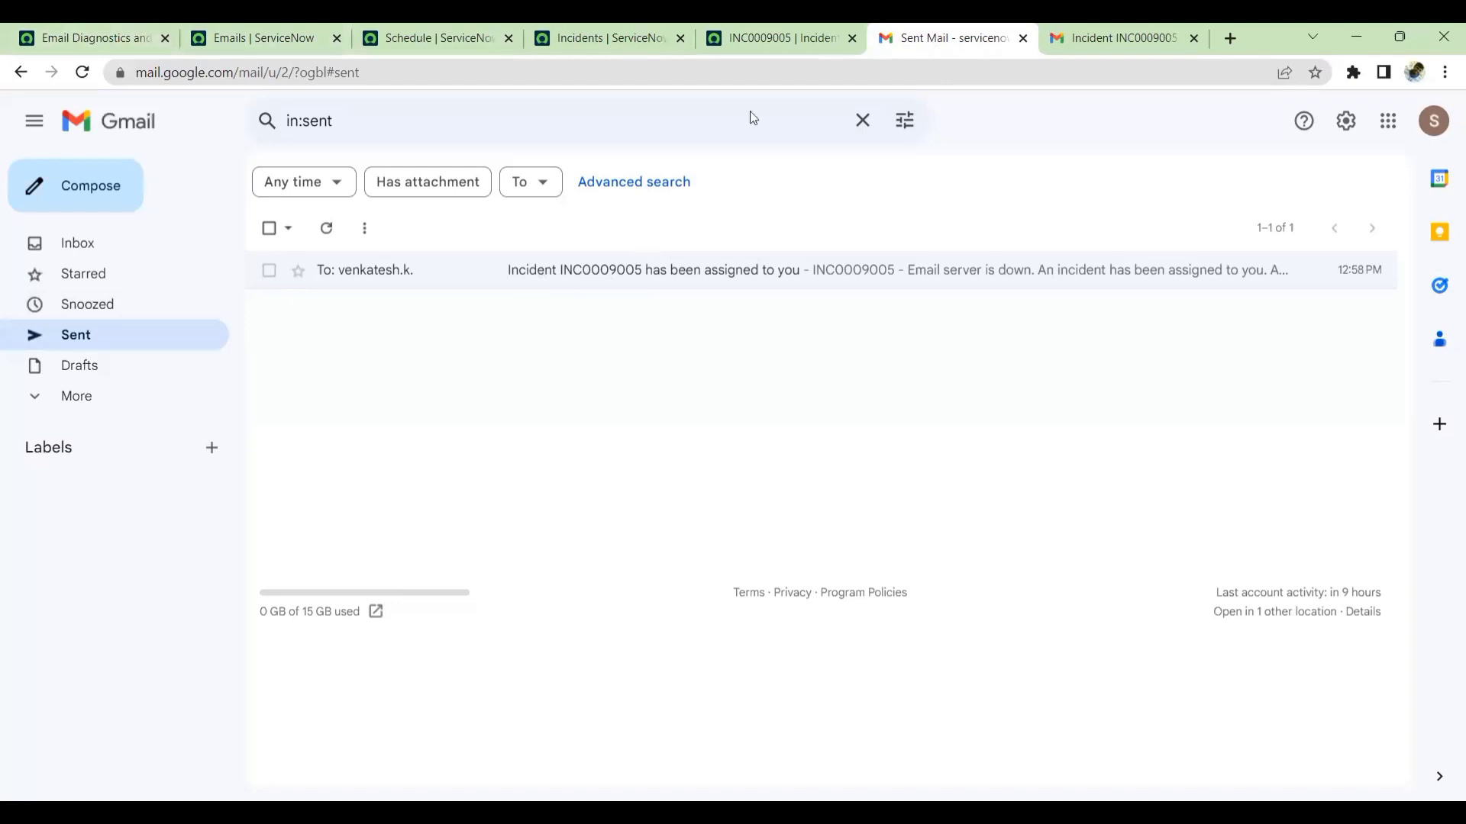
pyautogui.click(40, 241)
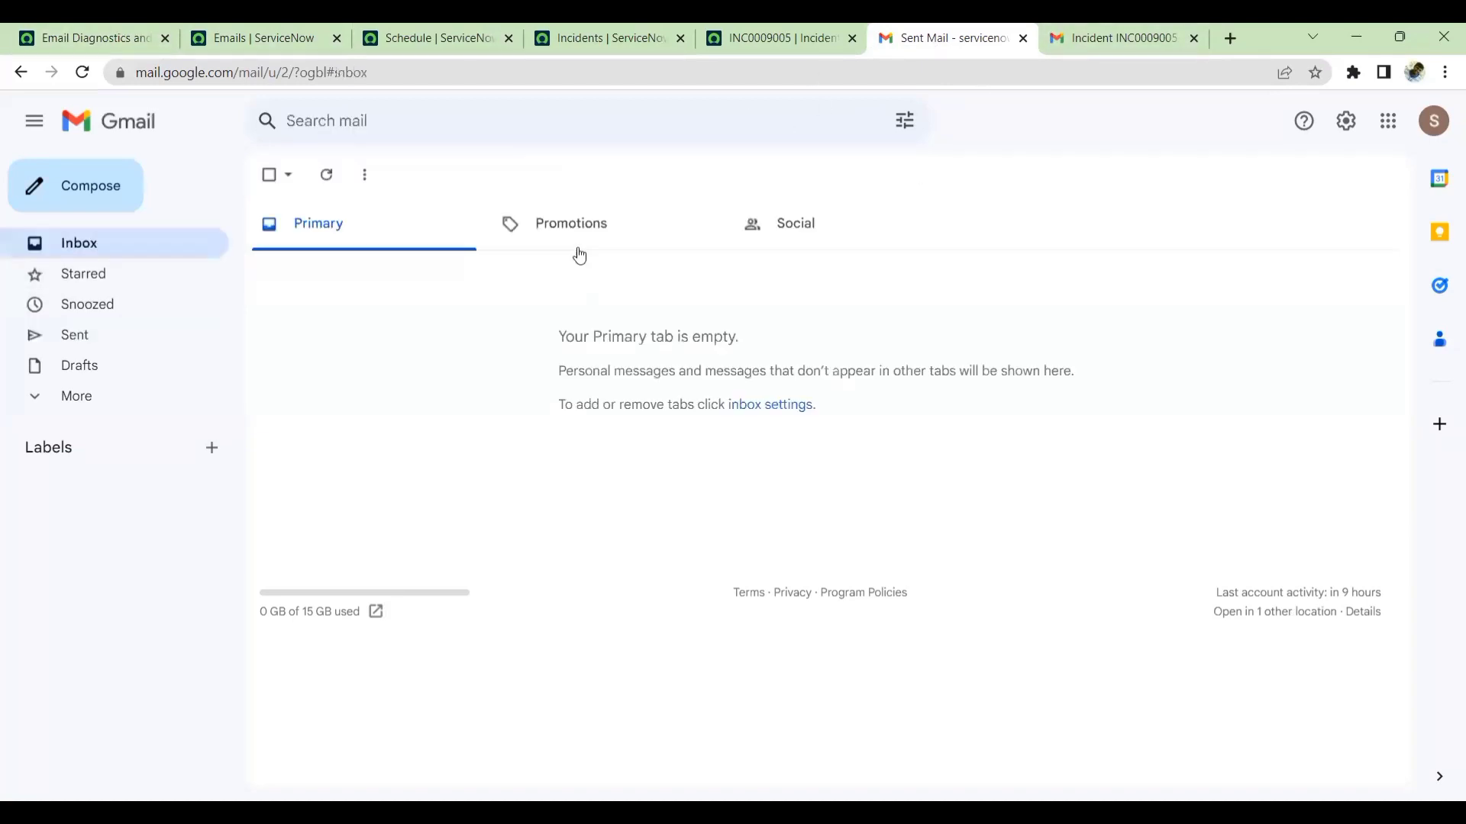
# Close the outgoing Emails, SMTP Sender schedule and Incidents tabs, returning to Email Diagnostics
pyautogui.click(288, 30)
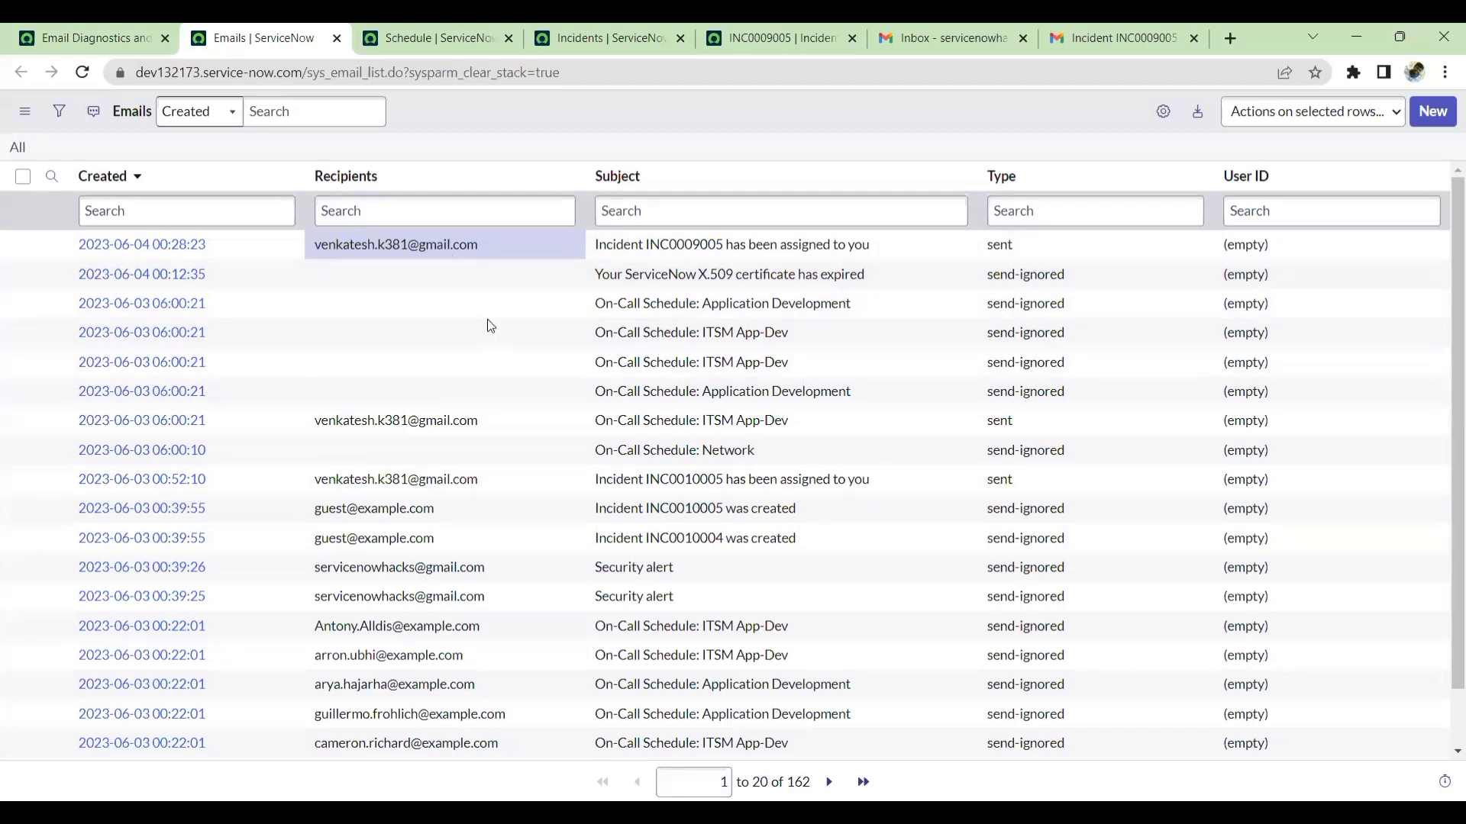
pyautogui.click(337, 38)
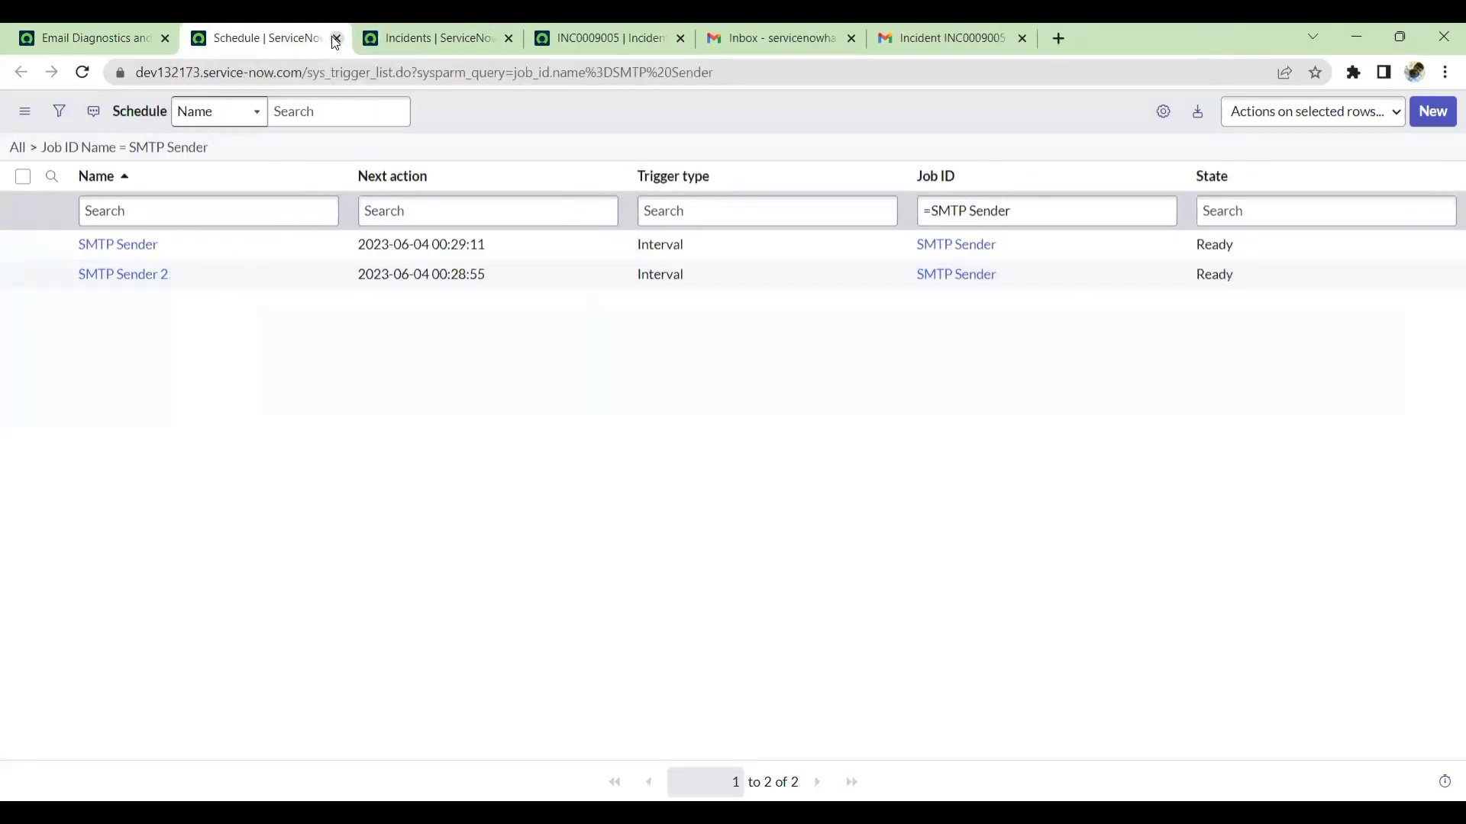
pyautogui.middleClick(280, 49)
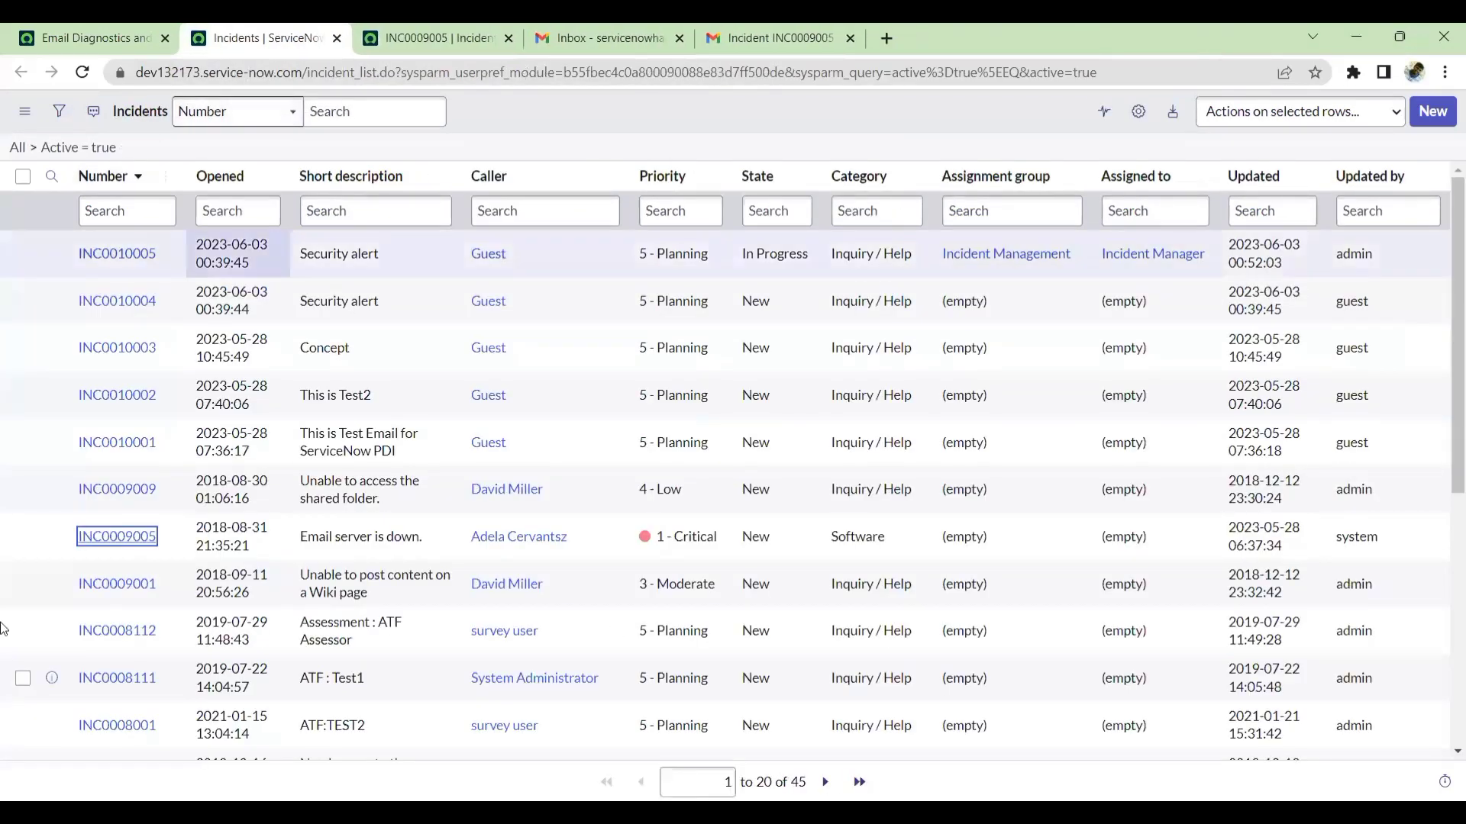
pyautogui.click(450, 40)
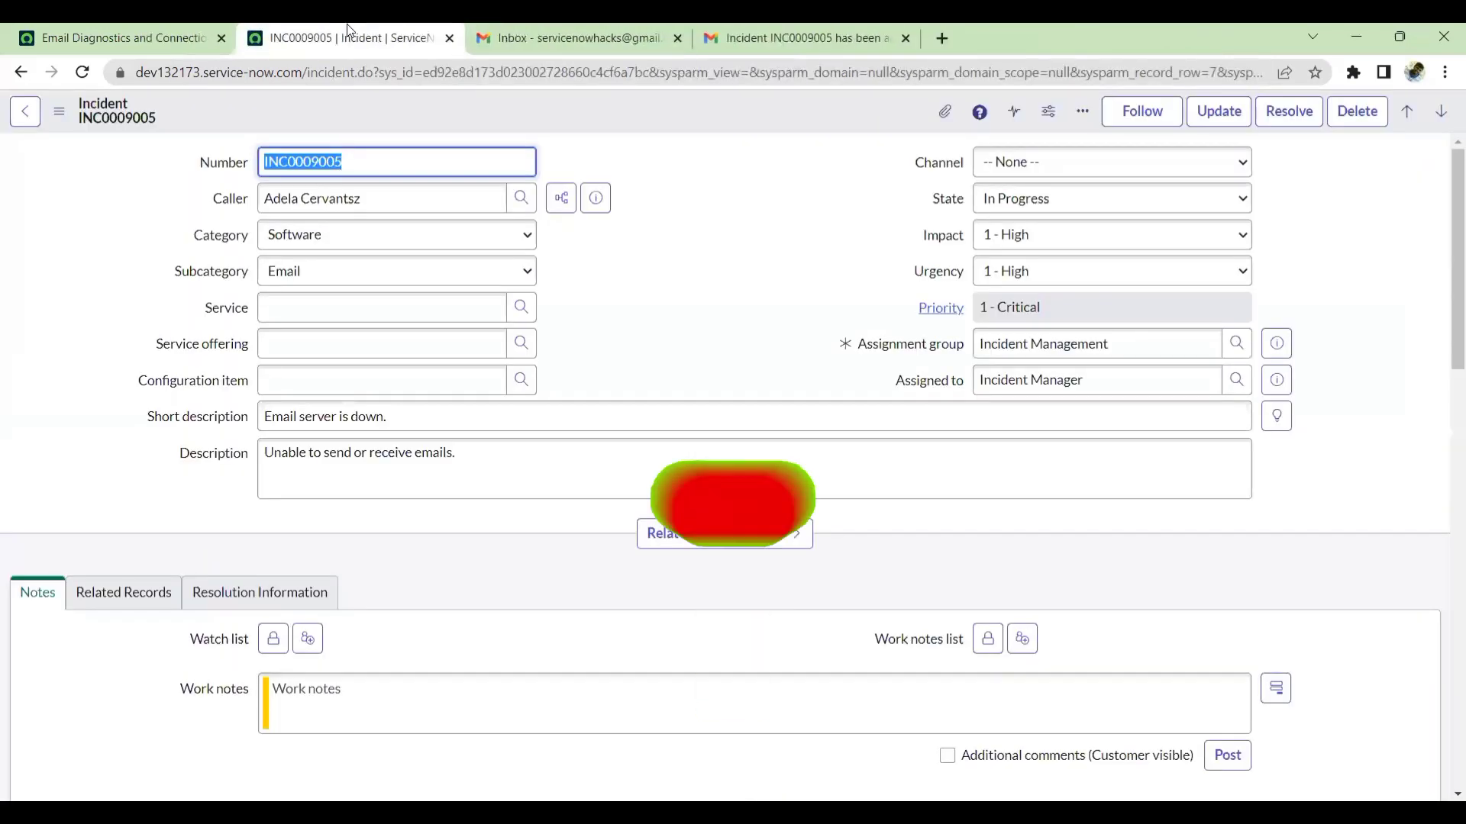
pyautogui.click(58, 29)
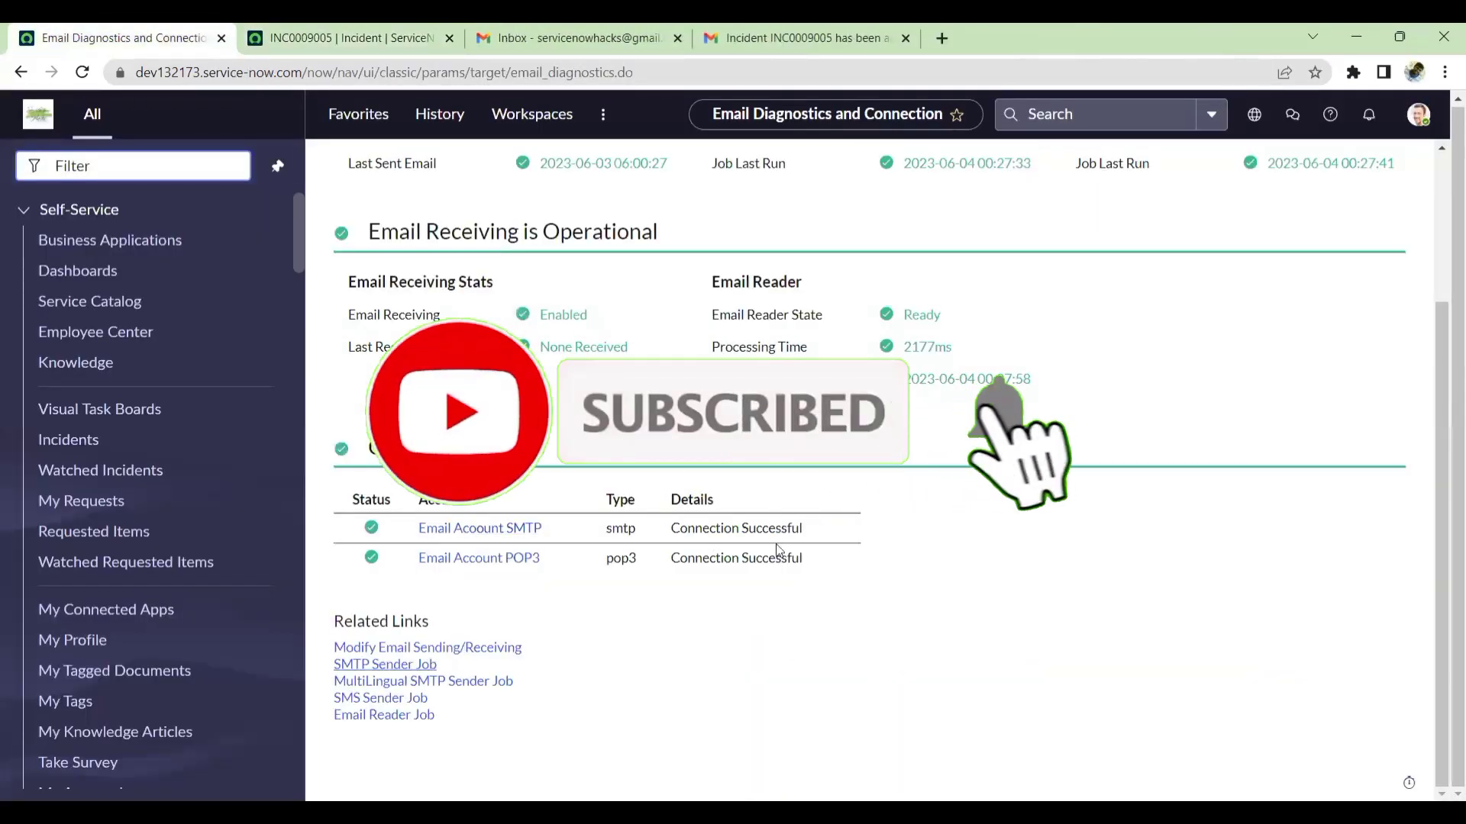